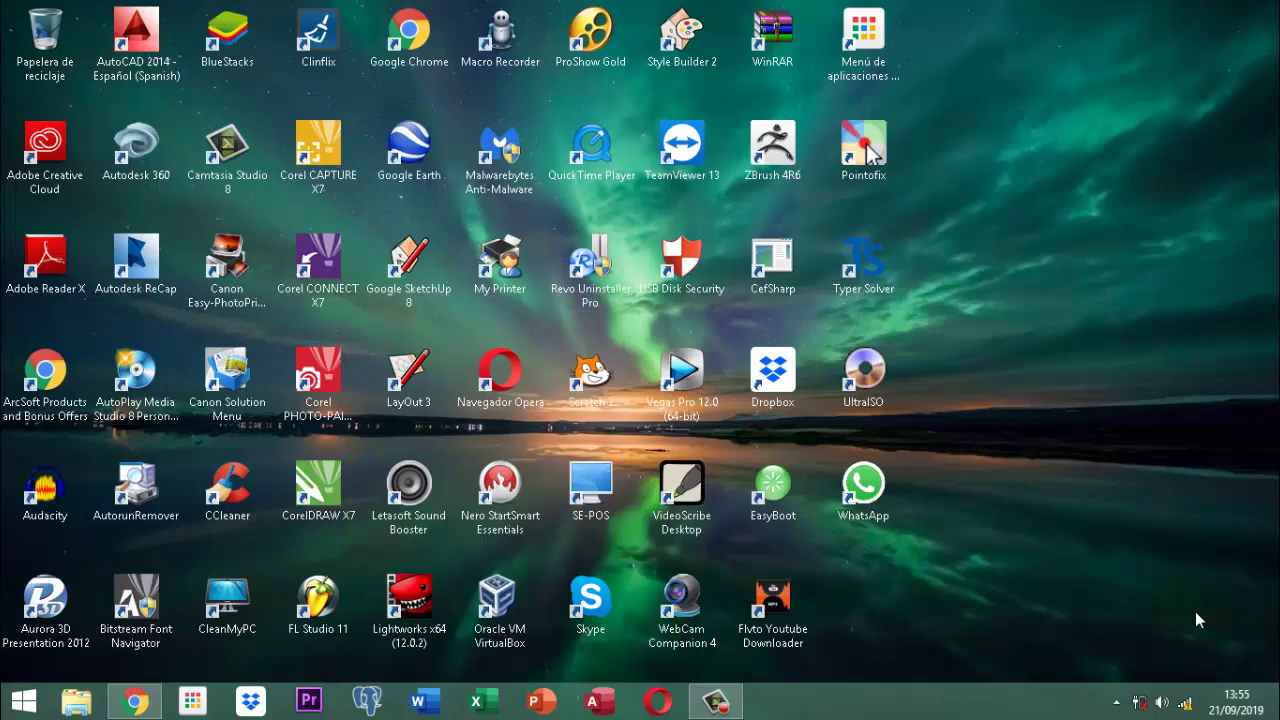
pyautogui.click(1199, 620)
pyautogui.click(1199, 620)
pyautogui.click(1195, 611)
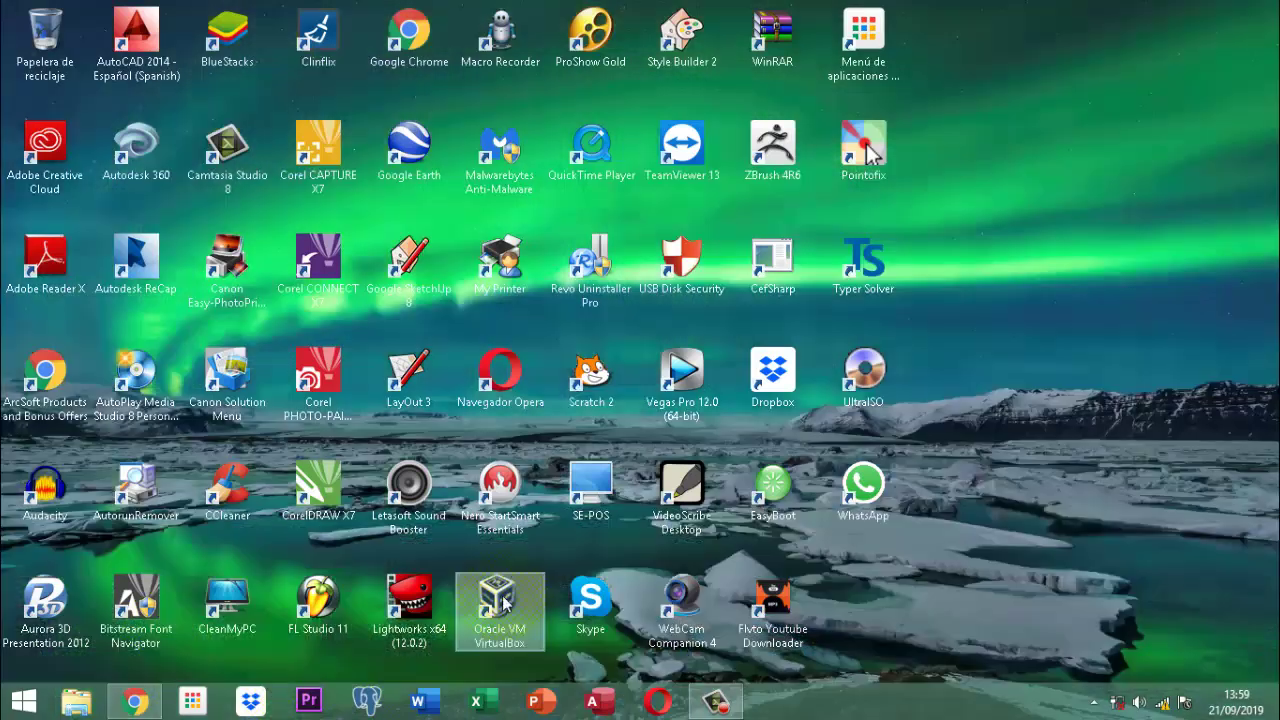
# Open the Vet Project Access database from the vet project II folder inside documentos 2019 on drive D.
pyautogui.click(74, 700)
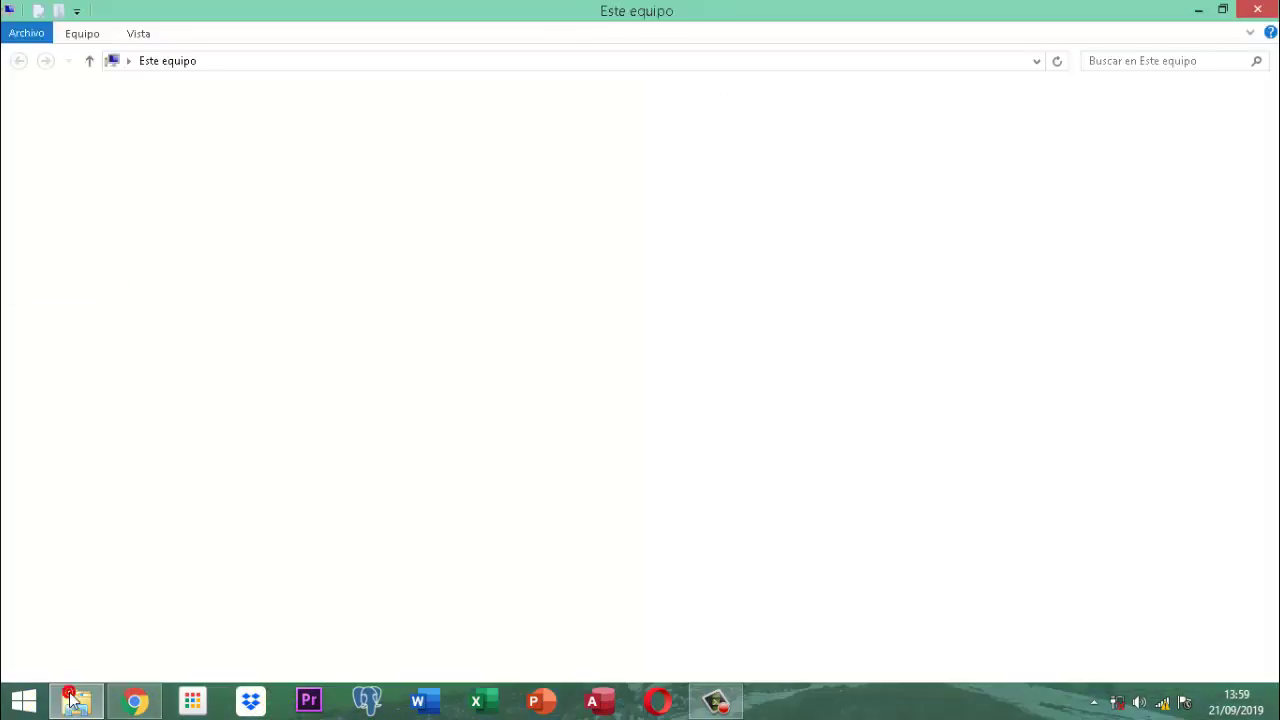
pyautogui.doubleClick(737, 257)
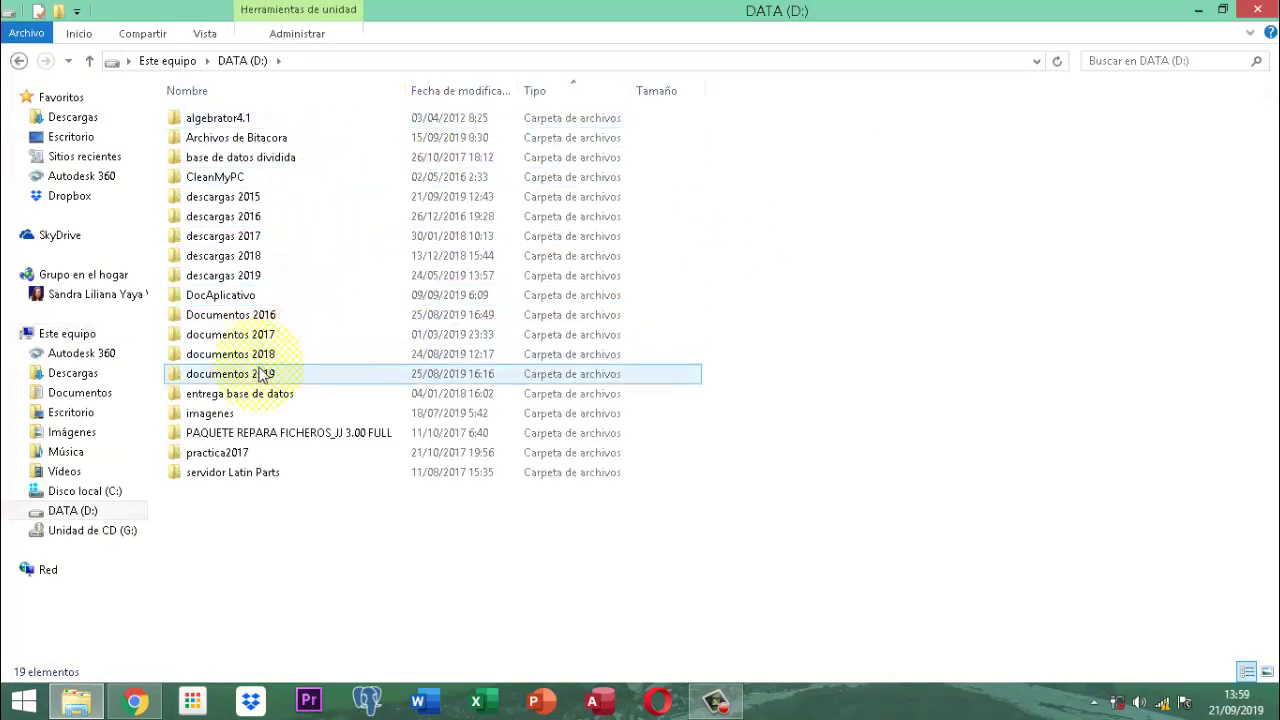
pyautogui.doubleClick(262, 374)
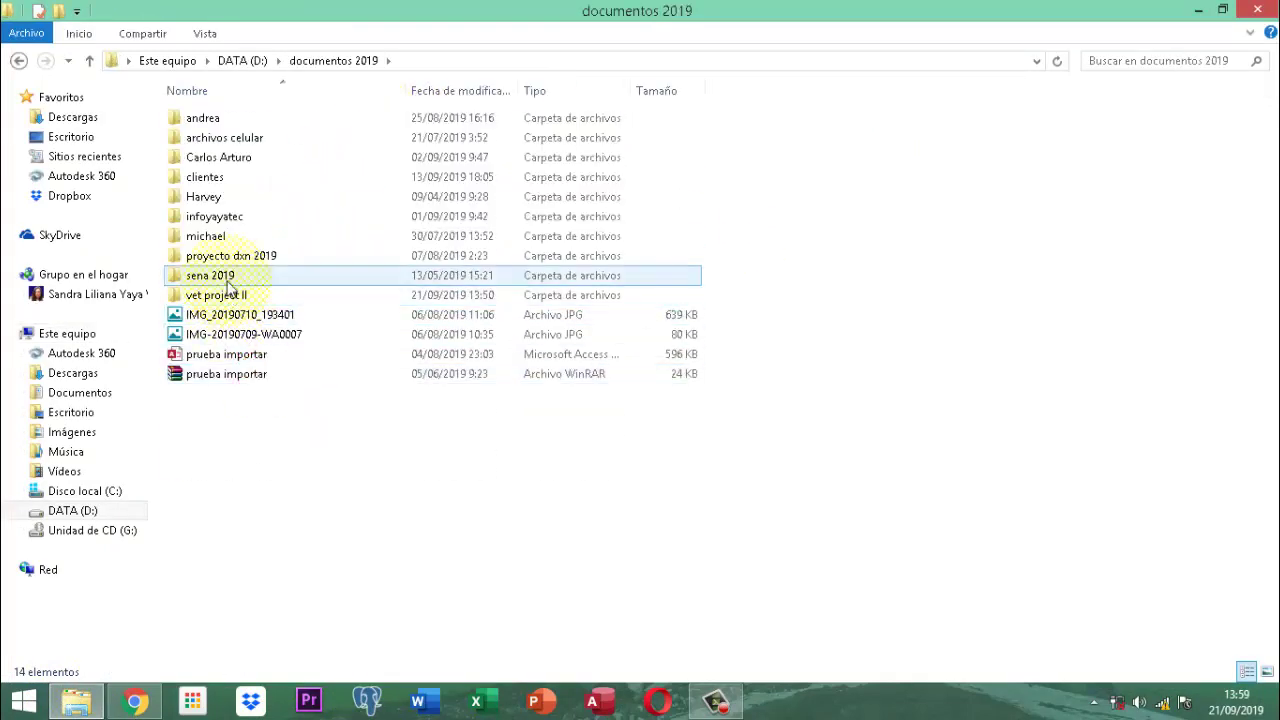
pyautogui.doubleClick(216, 296)
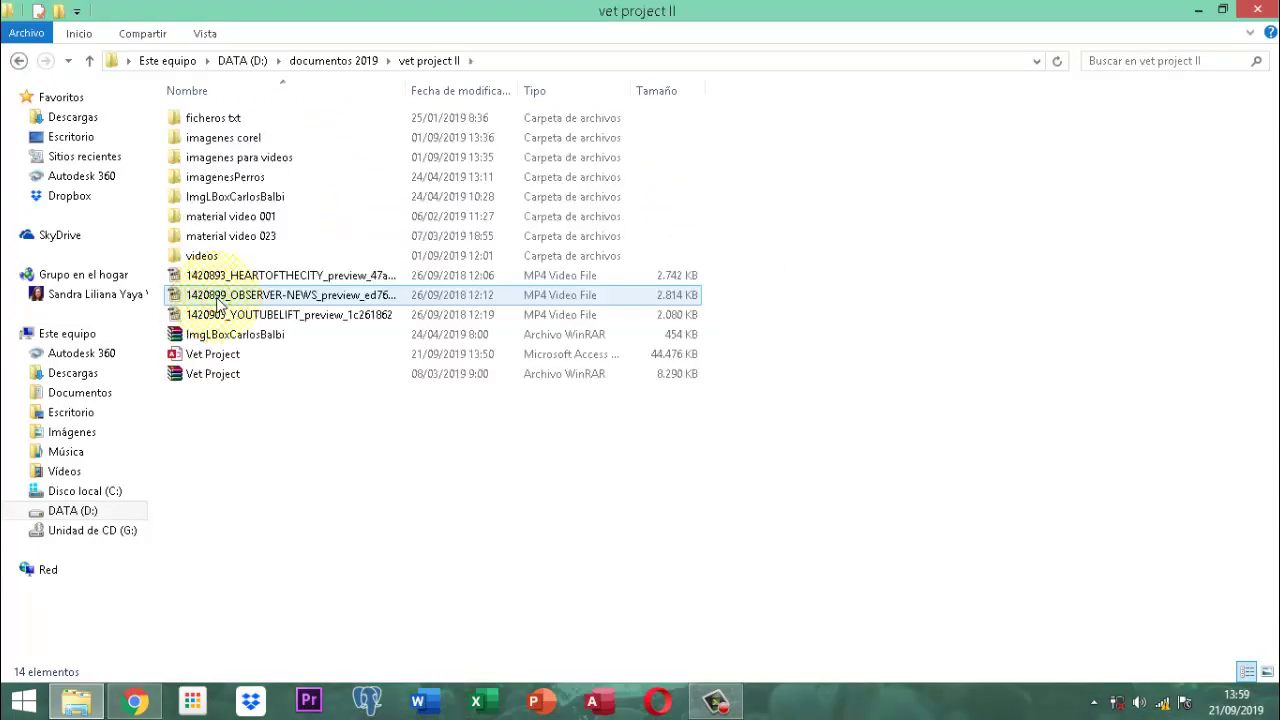
pyautogui.doubleClick(214, 356)
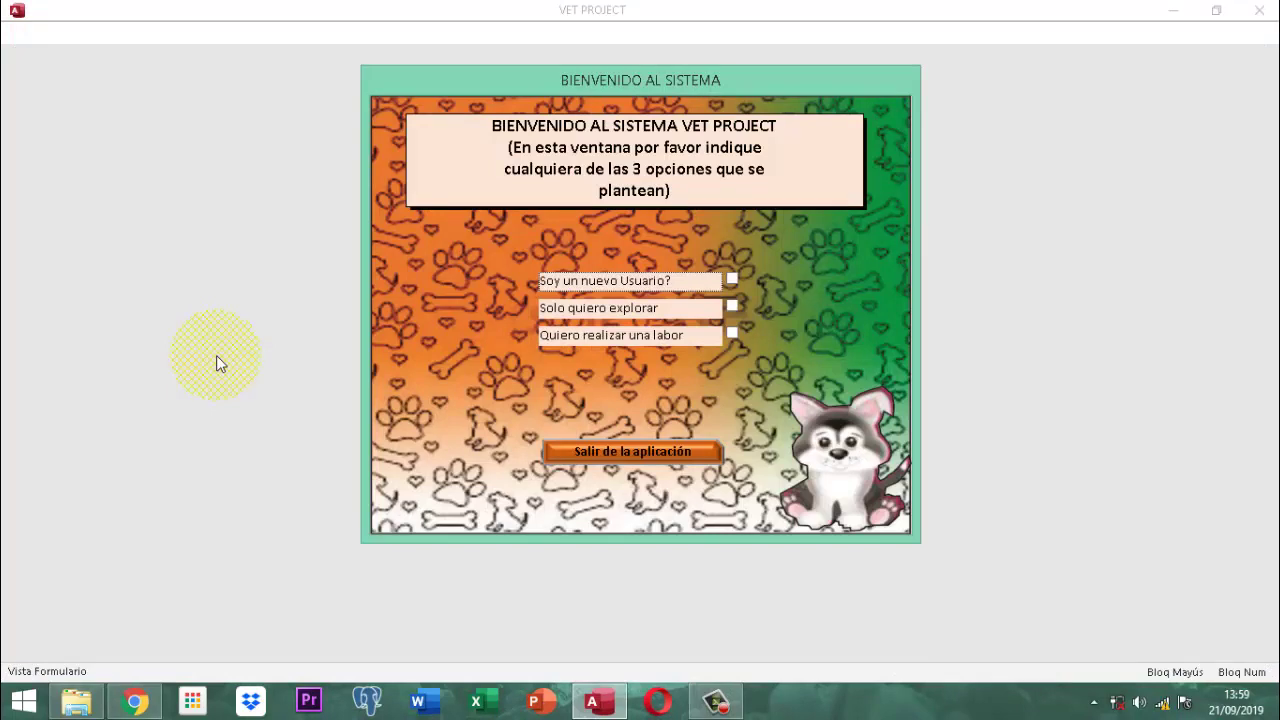
# Choose "Quiero realizar una labor", select a listed user and log in with the account password.
pyautogui.click(733, 332)
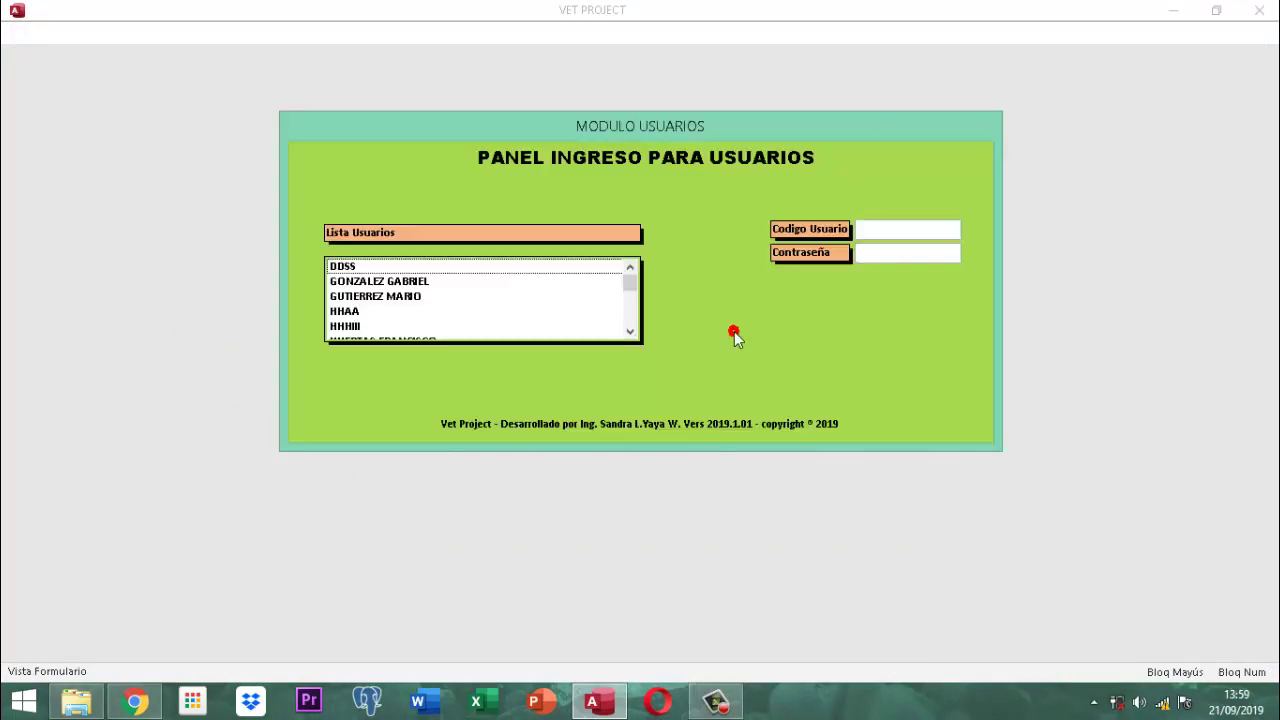
pyautogui.scroll(-4, 385, 281)
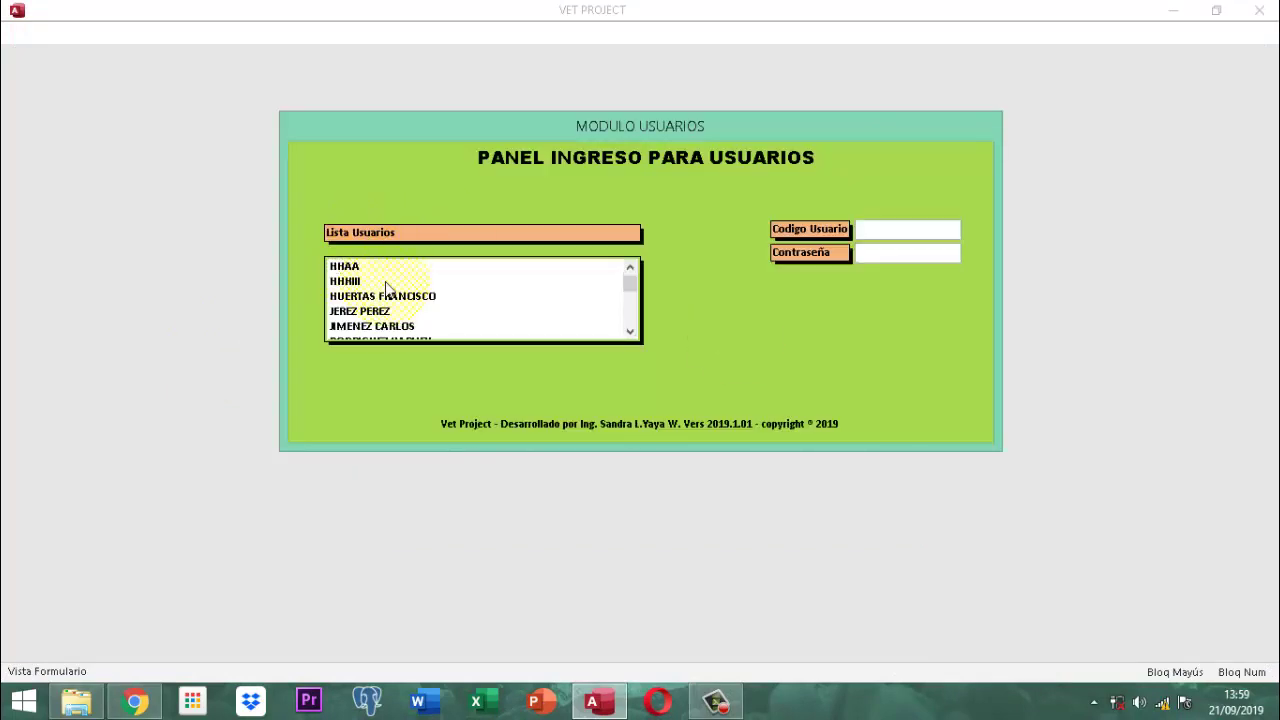
pyautogui.click(380, 311)
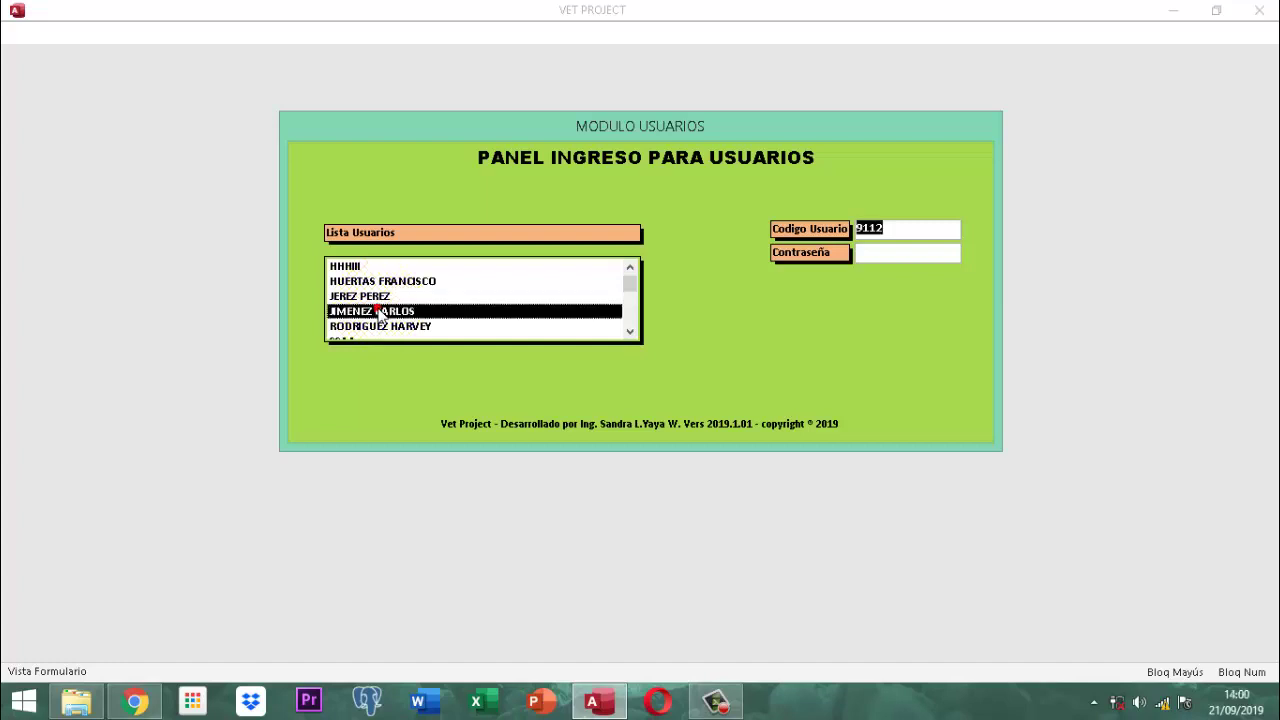
pyautogui.press('Tab')
pyautogui.write('*')
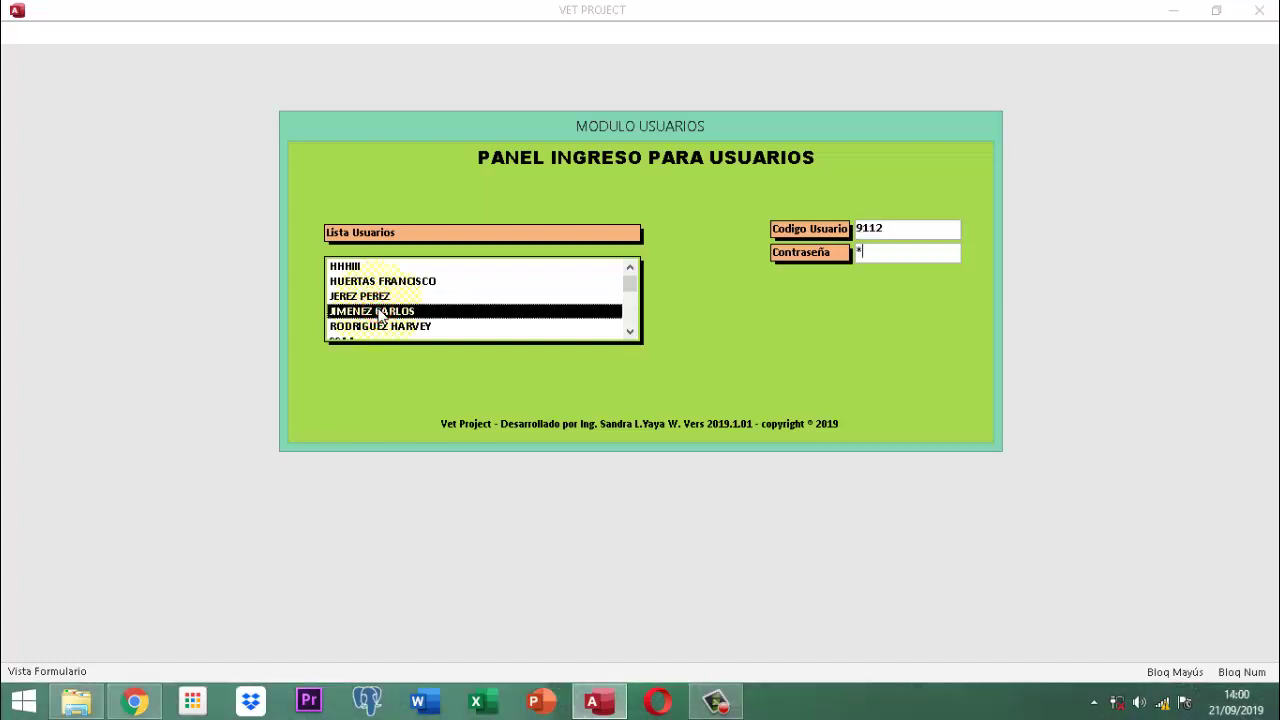
pyautogui.write('**')
pyautogui.press('Return')
pyautogui.press('Return')
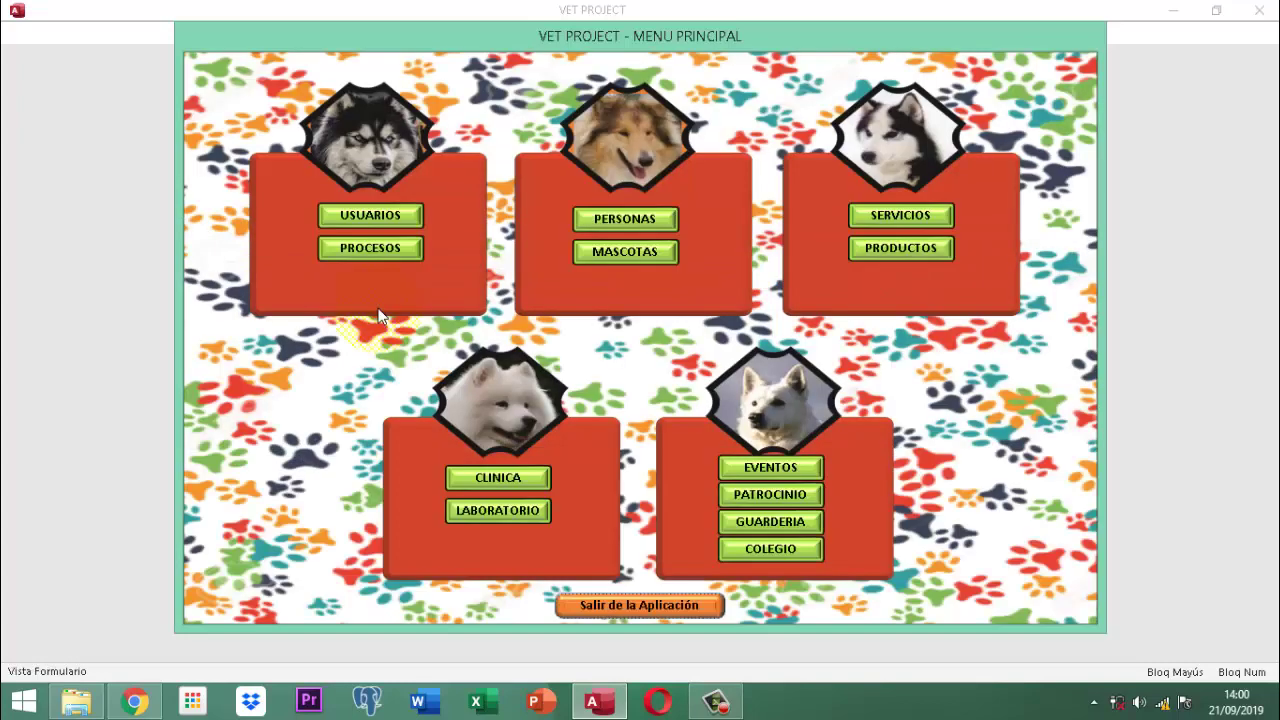
# Activate the ribbon through "Activar botones Opción" in the Procesos module by entering the required password.
pyautogui.click(370, 249)
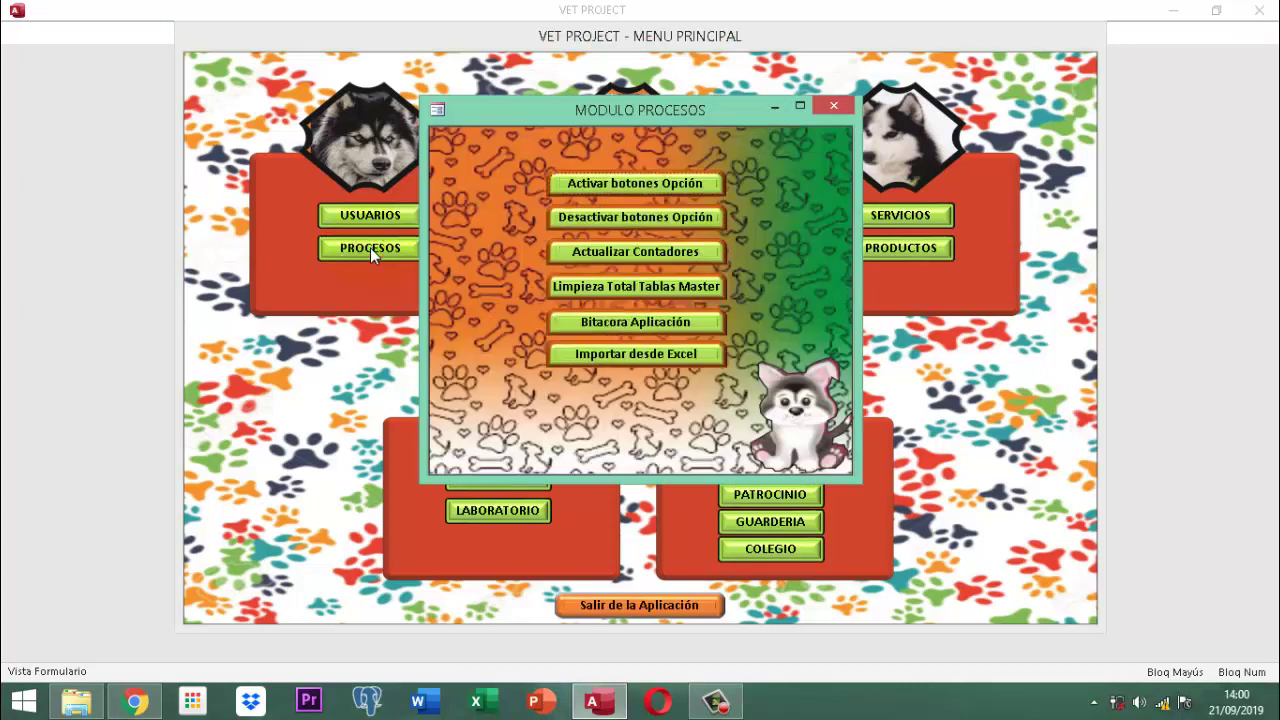
pyautogui.click(659, 188)
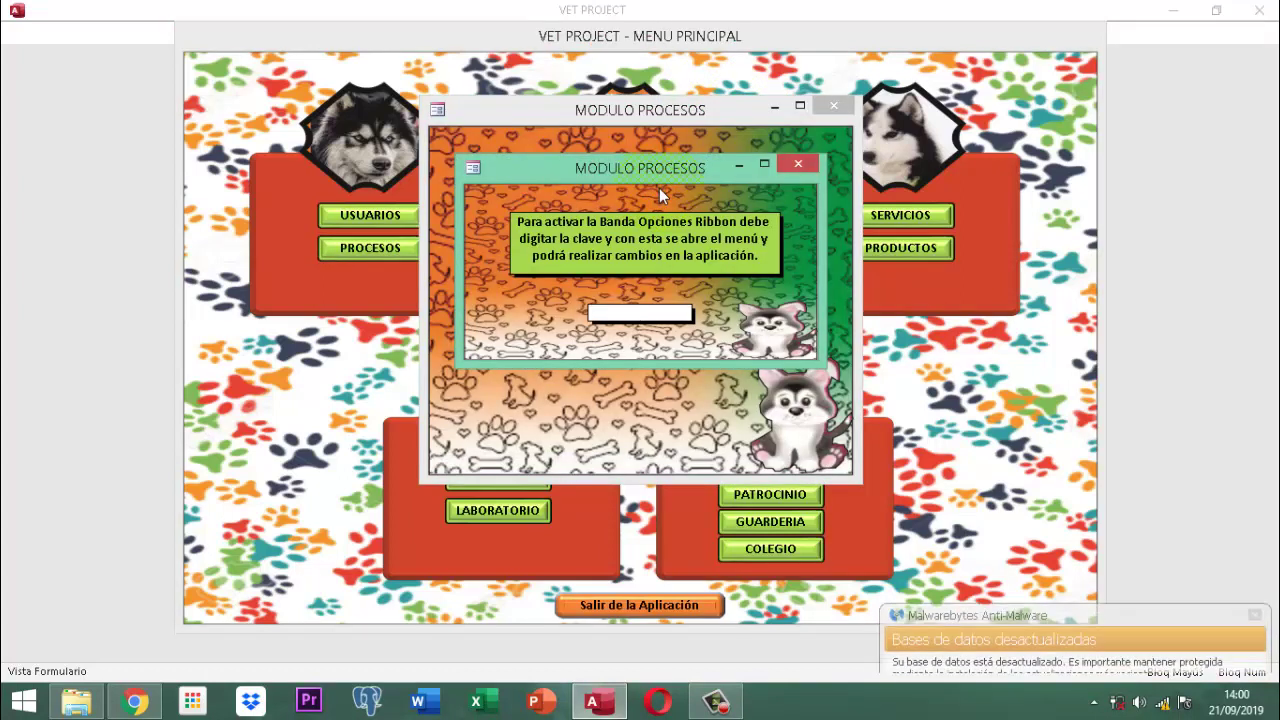
pyautogui.write('*******')
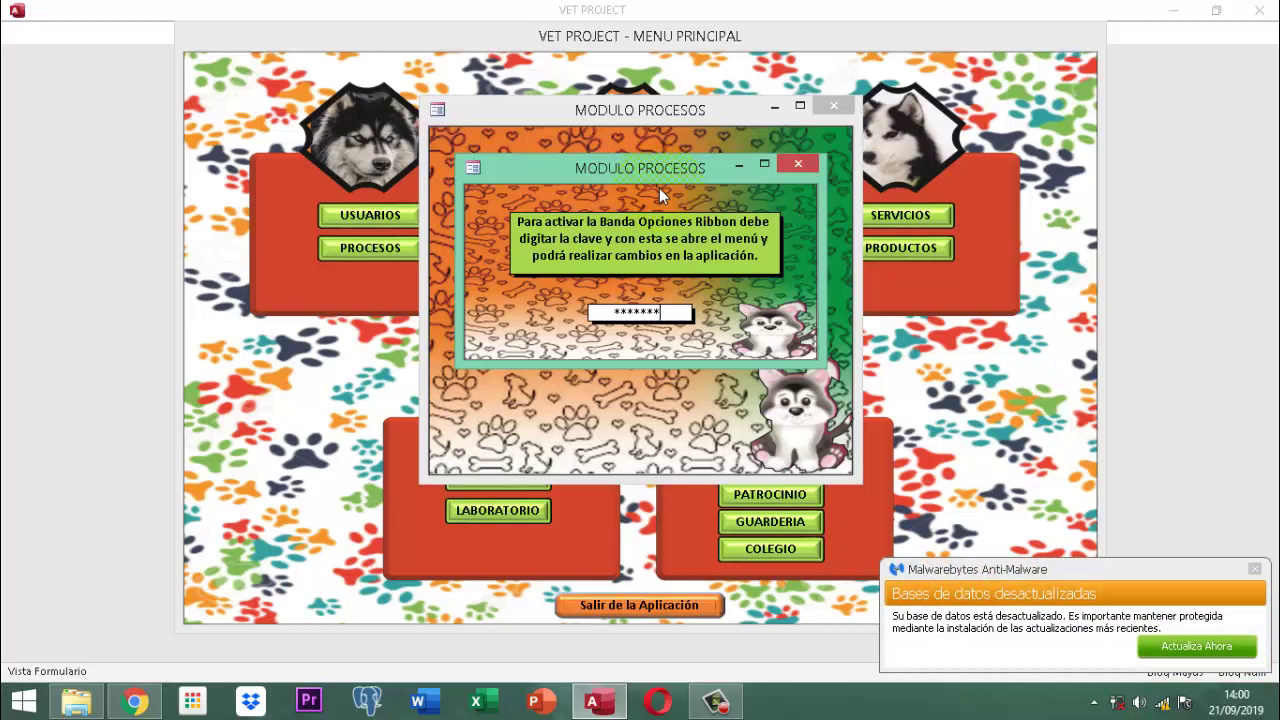
pyautogui.press('Return')
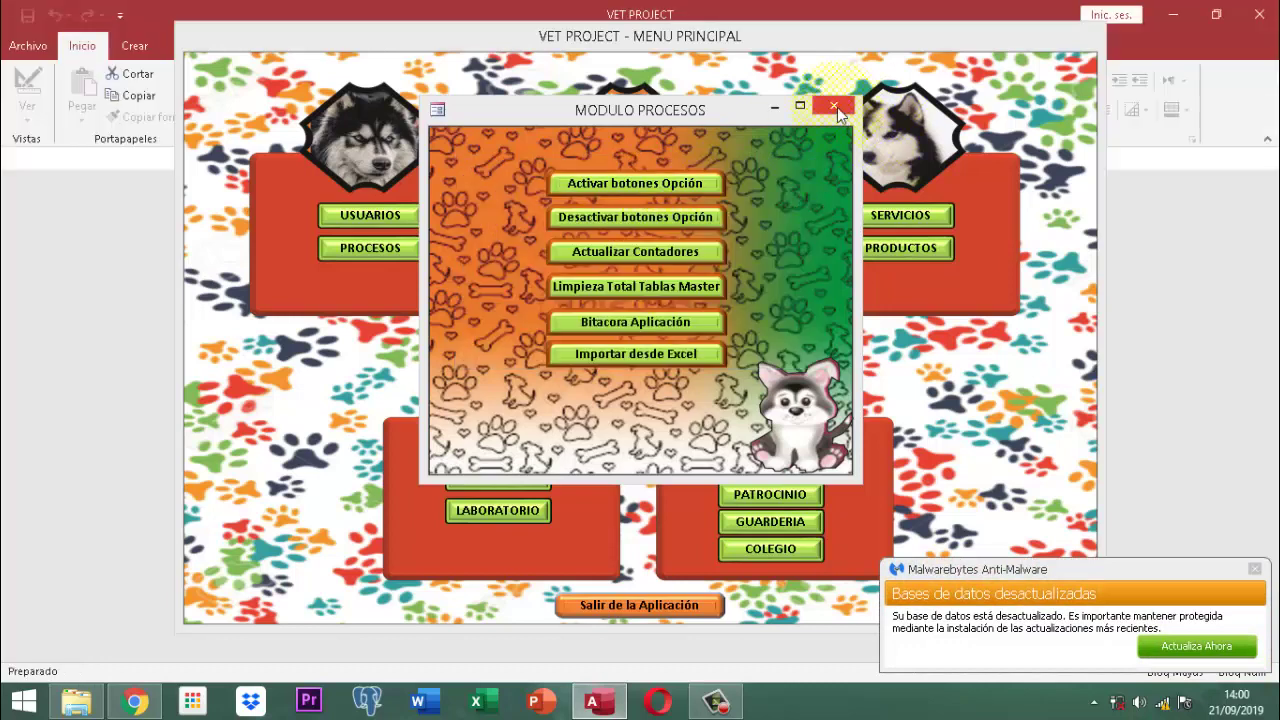
# Close the Modulo Procesos form and the main menu form.
pyautogui.click(834, 107)
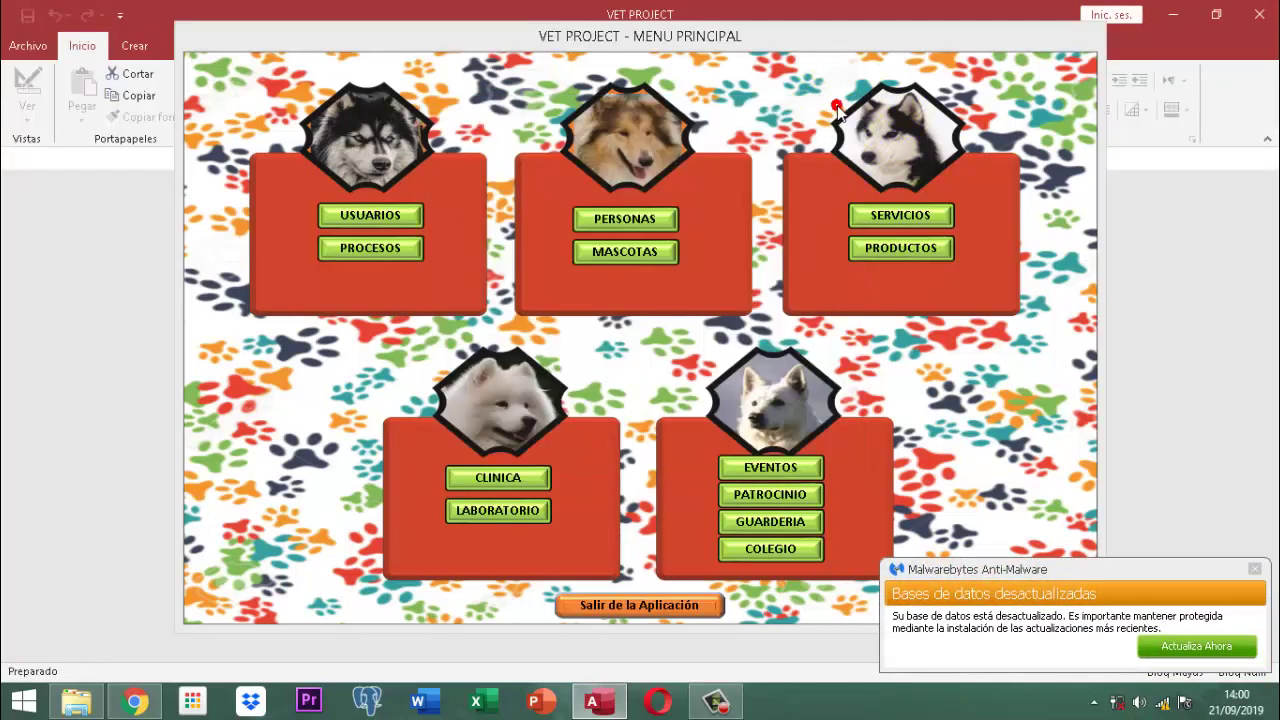
pyautogui.rightClick(760, 38)
pyautogui.click(792, 66)
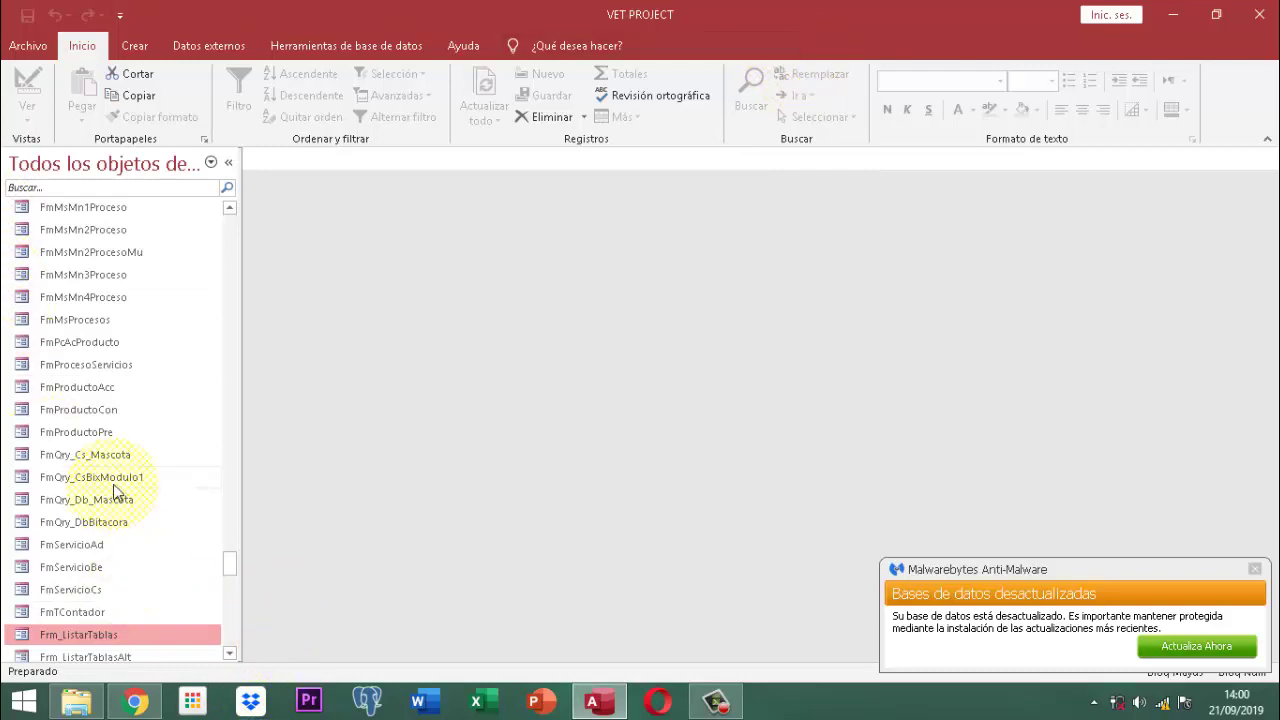
# Examine the Tablas group of the database objects, including the MSys system tables.
pyautogui.scroll(4, 108, 542)
pyautogui.scroll(20, 108, 542)
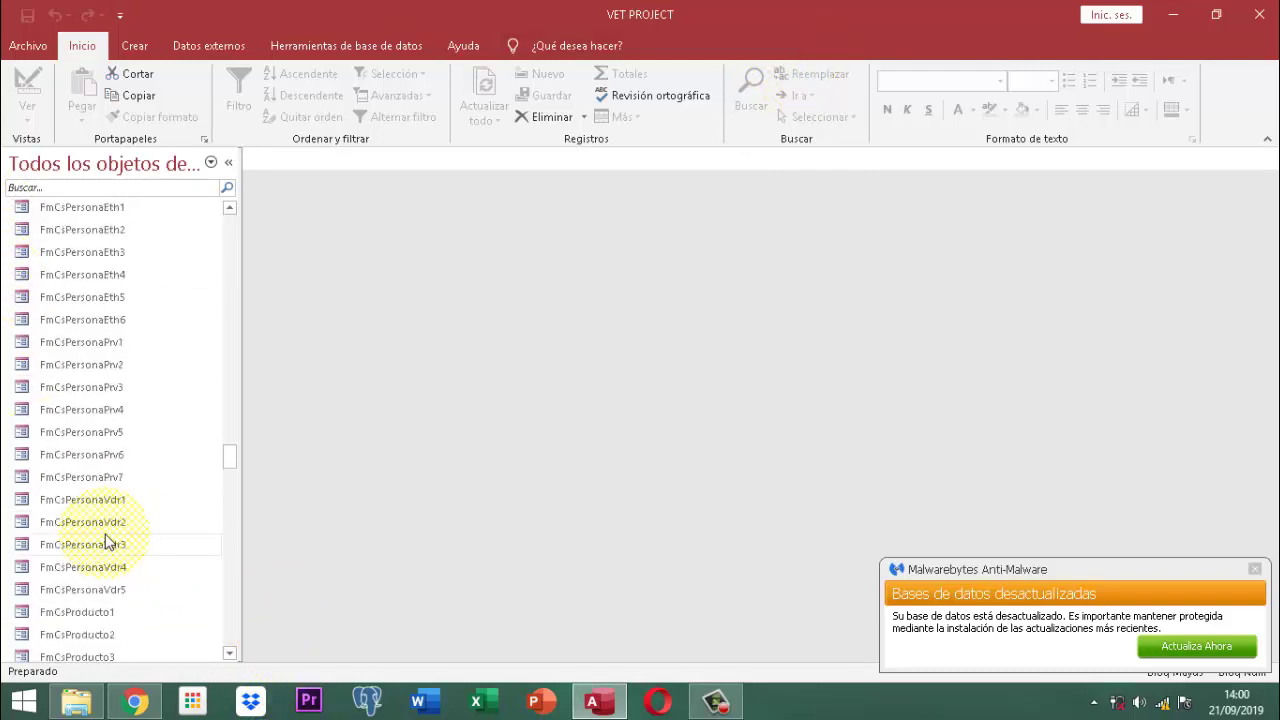
pyautogui.scroll(20, 108, 542)
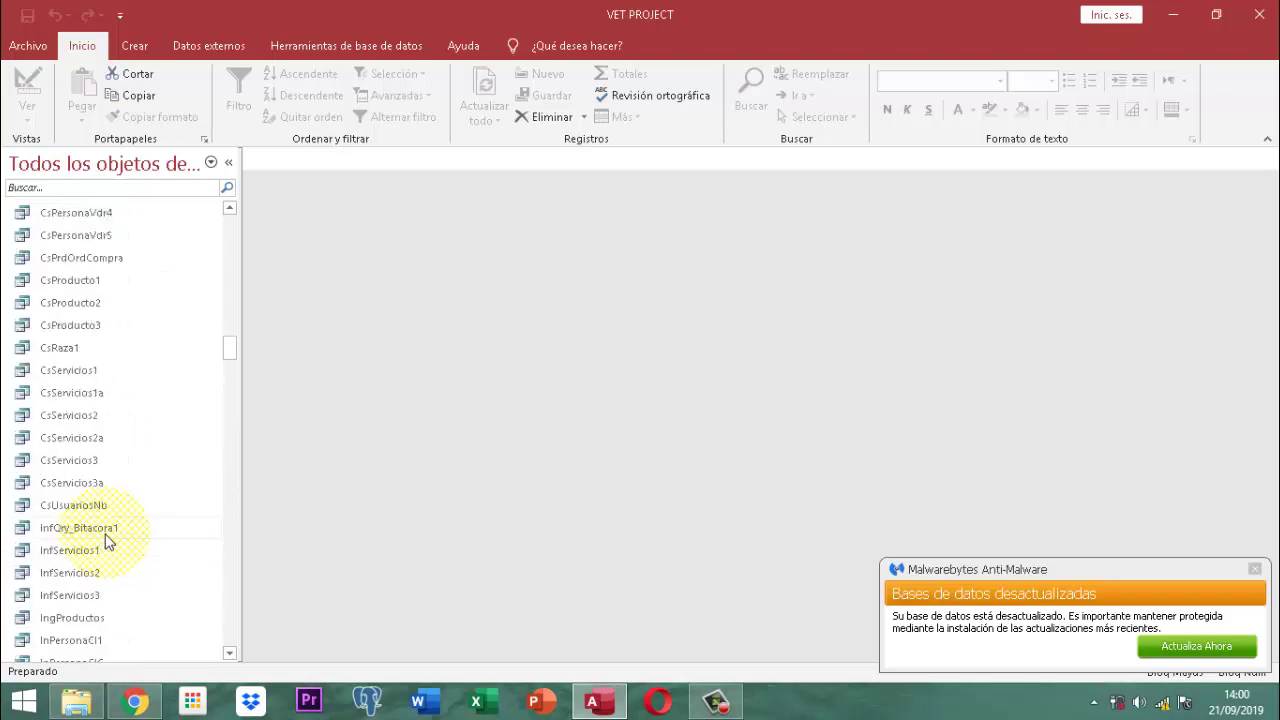
pyautogui.scroll(20, 108, 542)
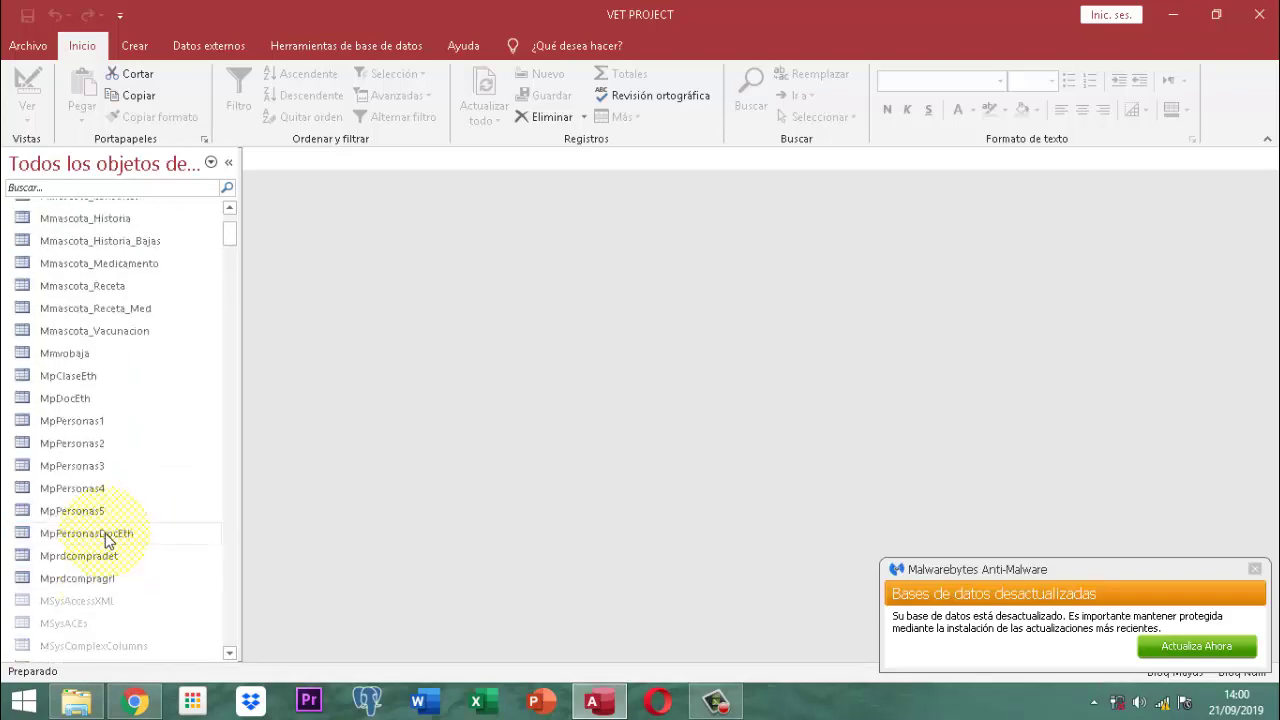
pyautogui.scroll(-3, 105, 537)
pyautogui.scroll(3, 95, 495)
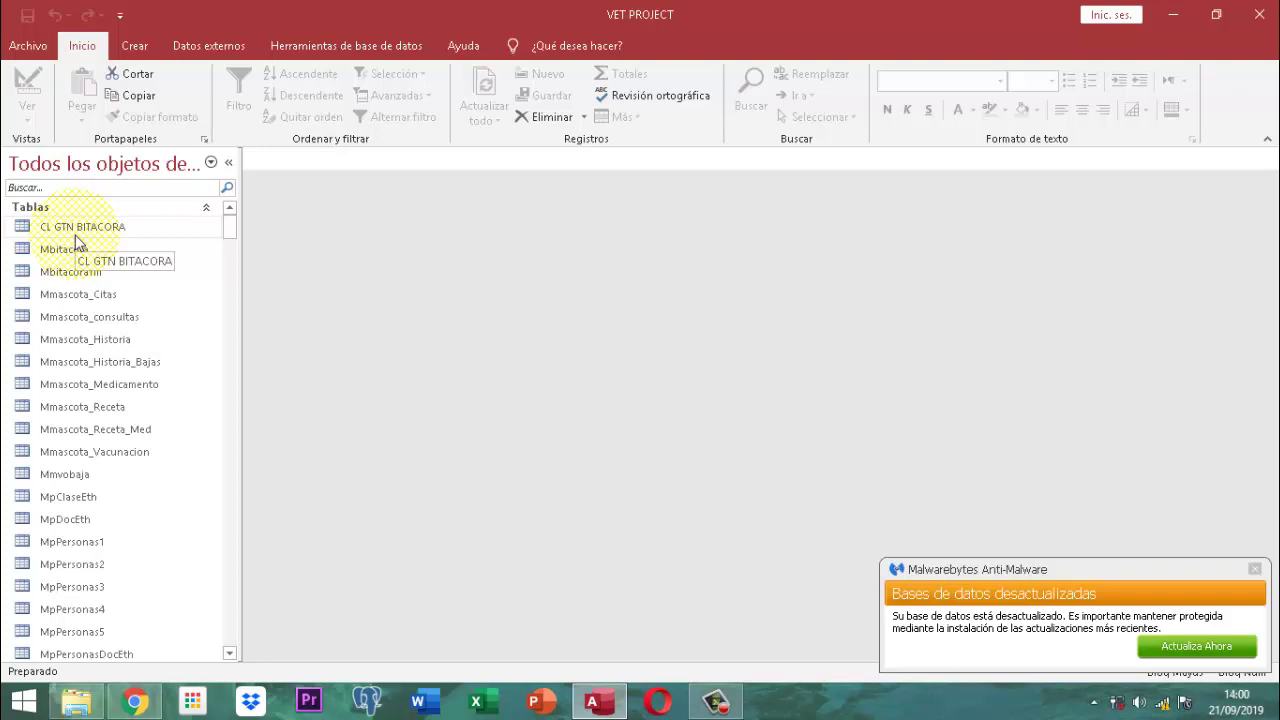
# Disable "Mostrar objetos del sistema" in the current database's navigation options and apply the settings.
pyautogui.click(43, 50)
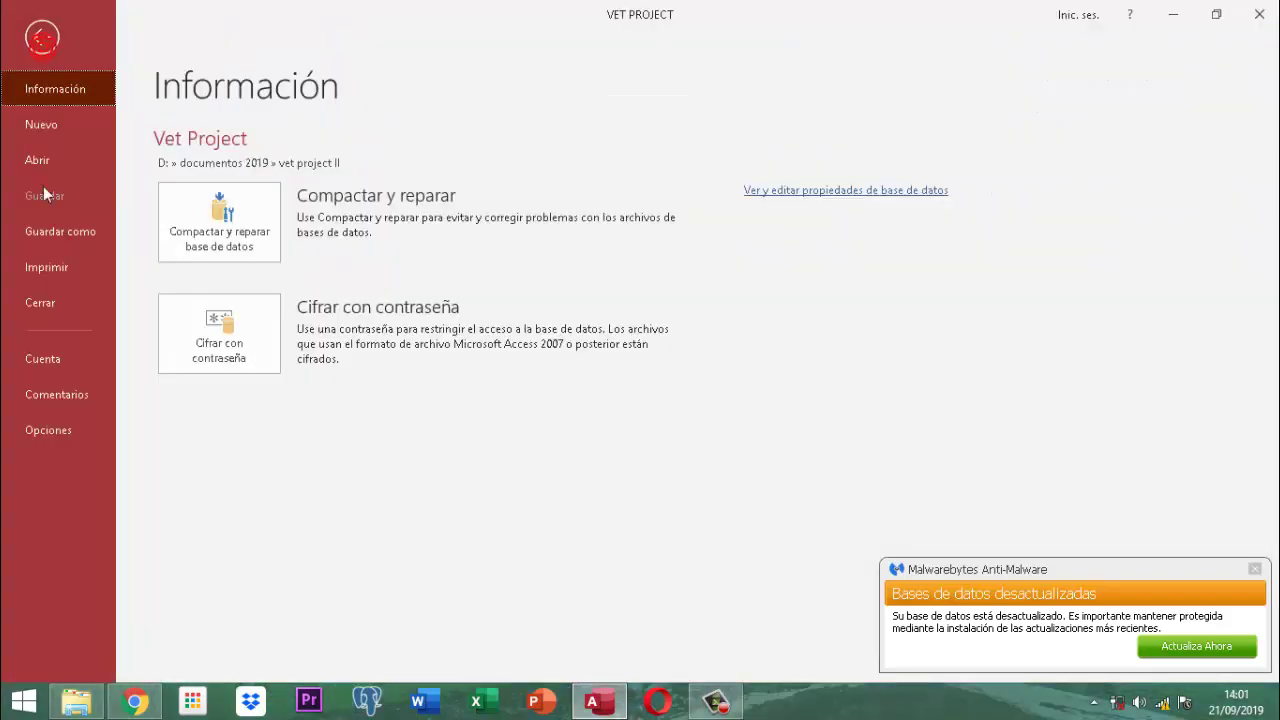
pyautogui.click(40, 430)
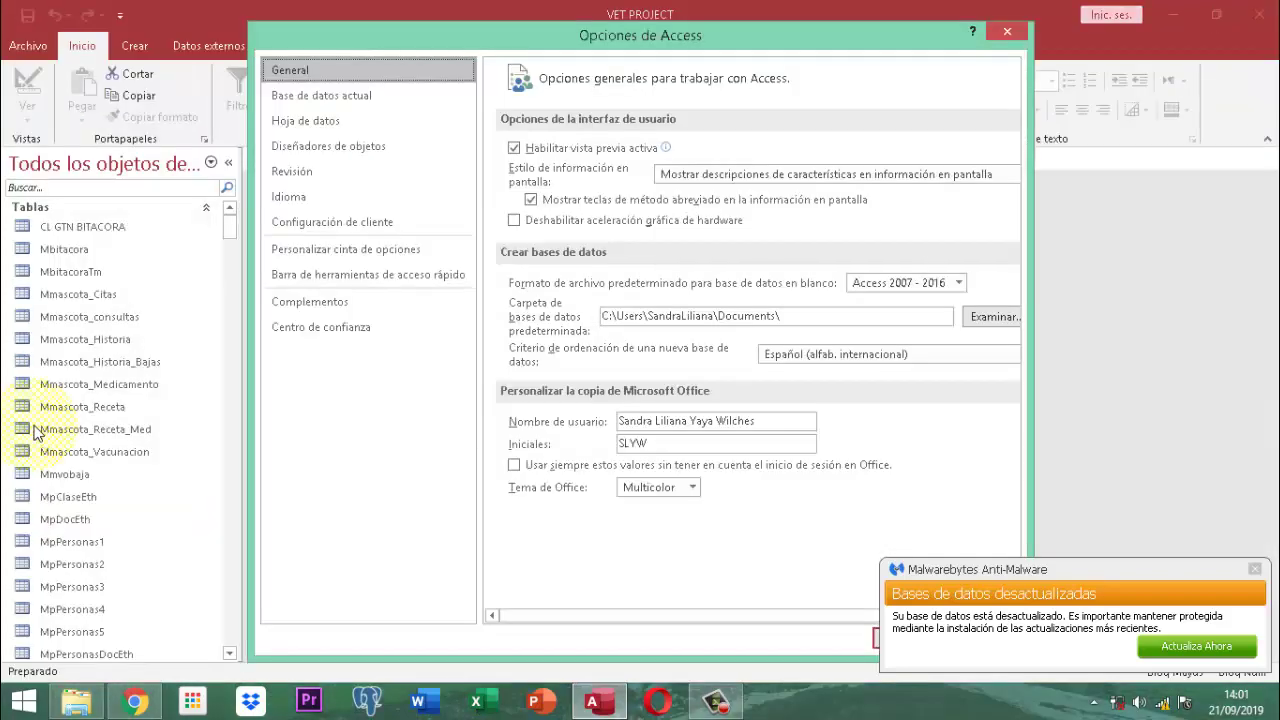
pyautogui.click(316, 90)
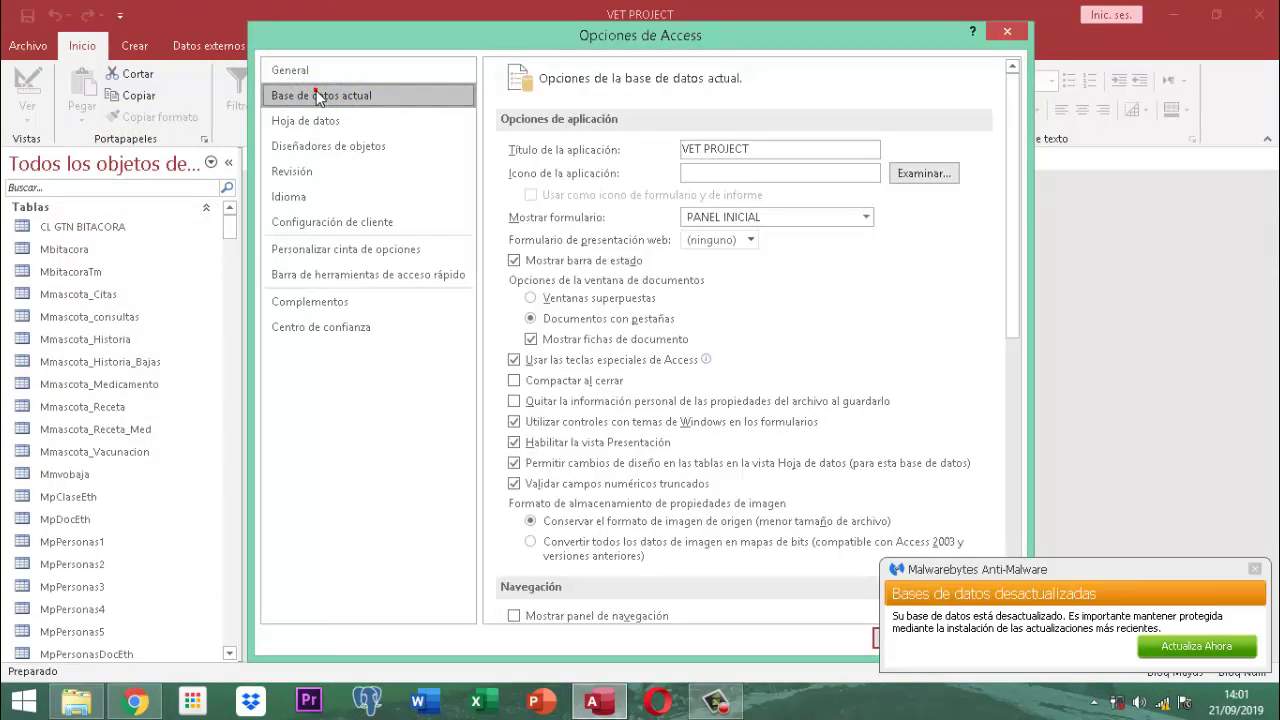
pyautogui.click(1254, 569)
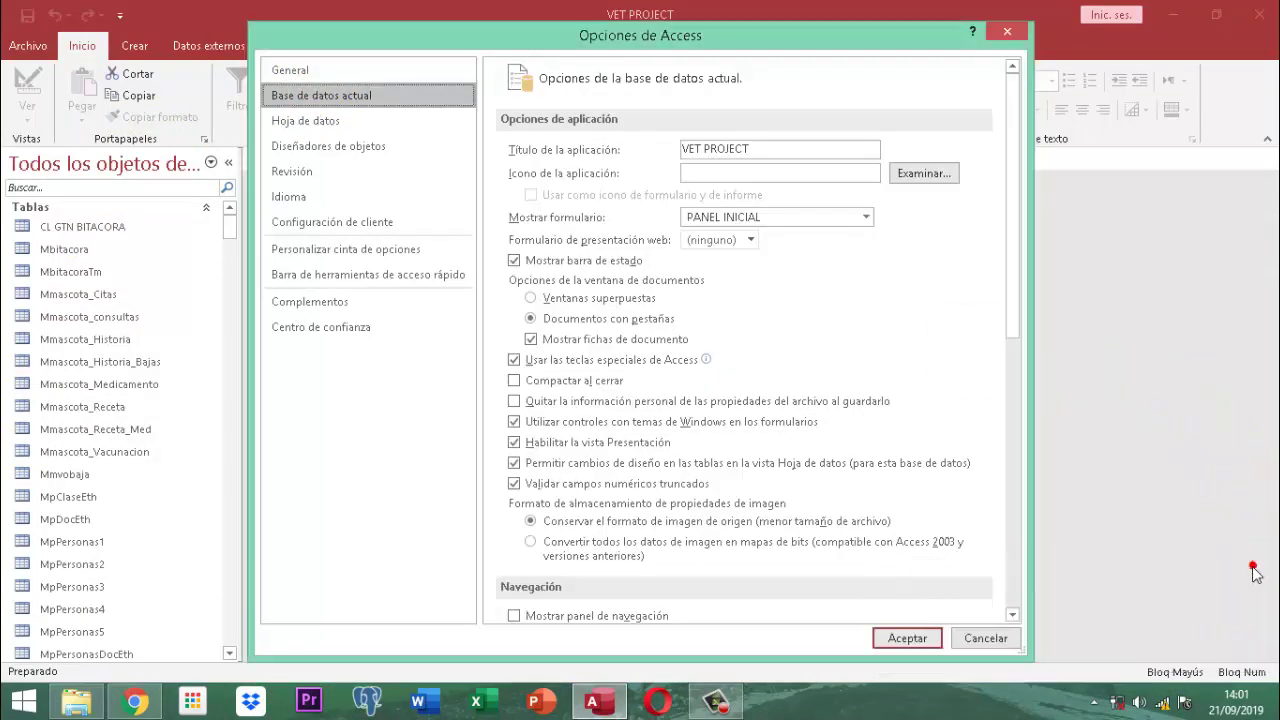
pyautogui.click(1014, 616)
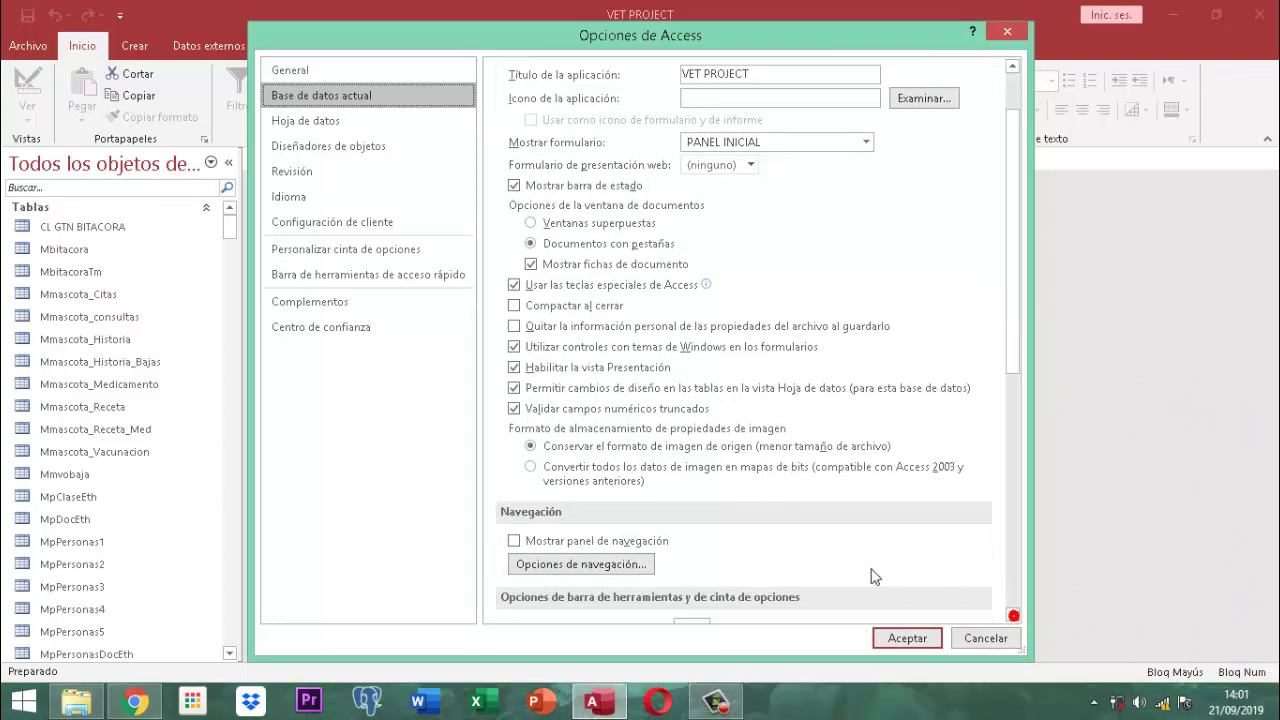
pyautogui.click(578, 566)
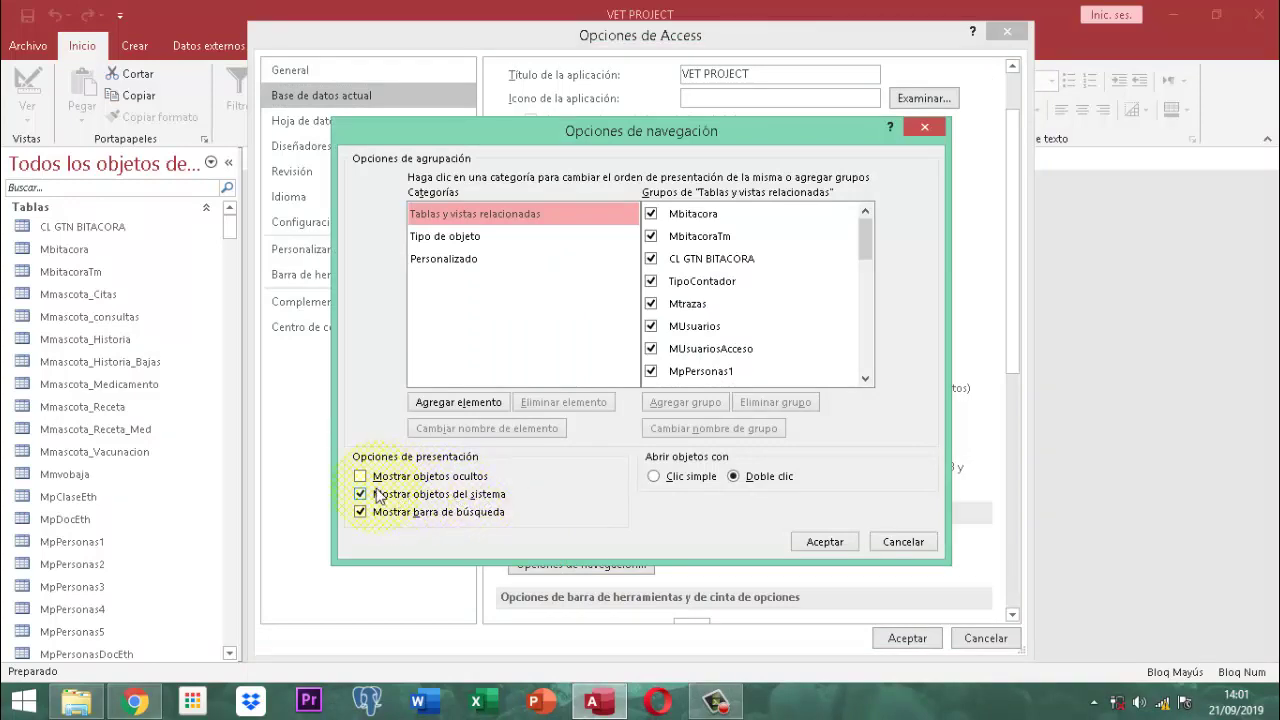
pyautogui.click(362, 495)
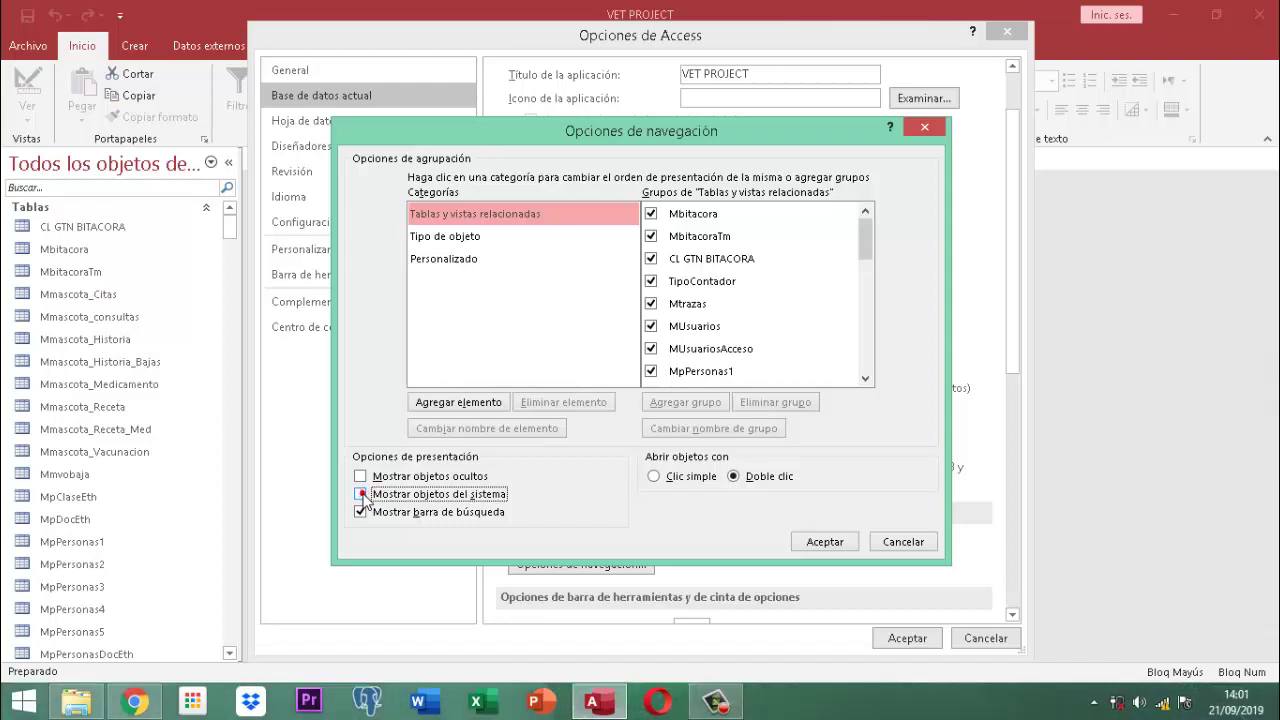
pyautogui.click(823, 545)
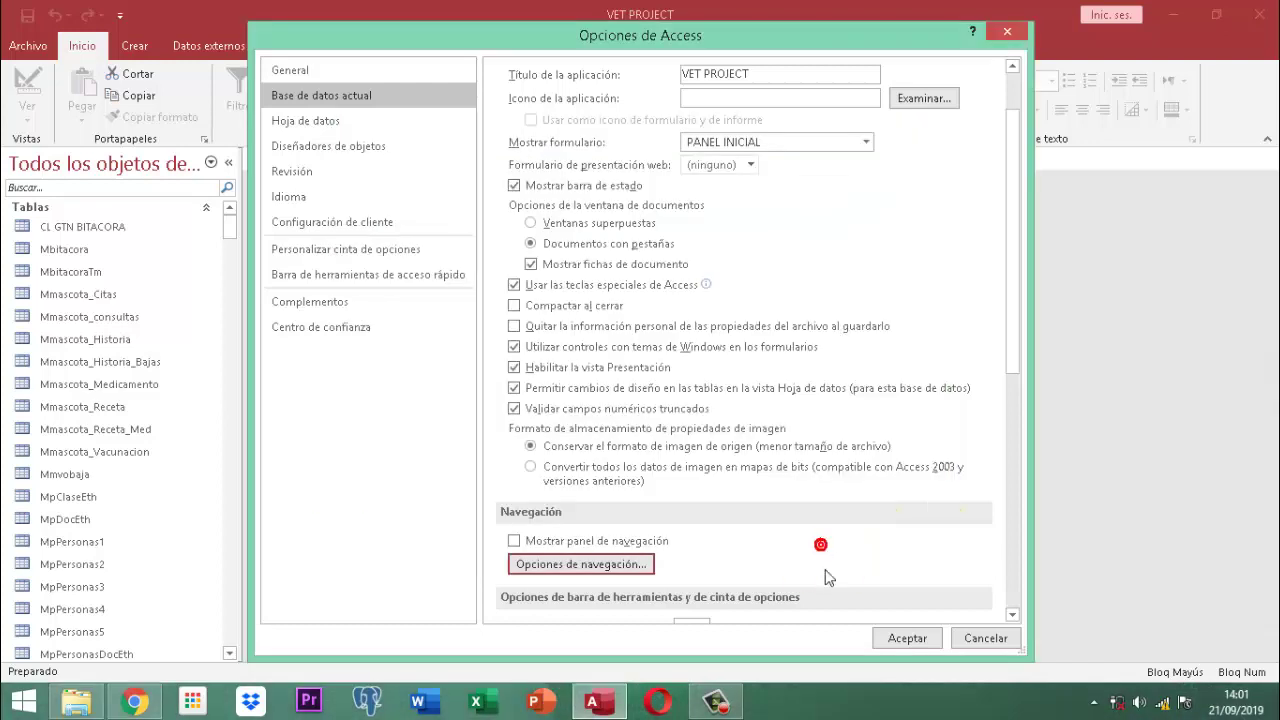
pyautogui.click(899, 637)
pyautogui.click(641, 393)
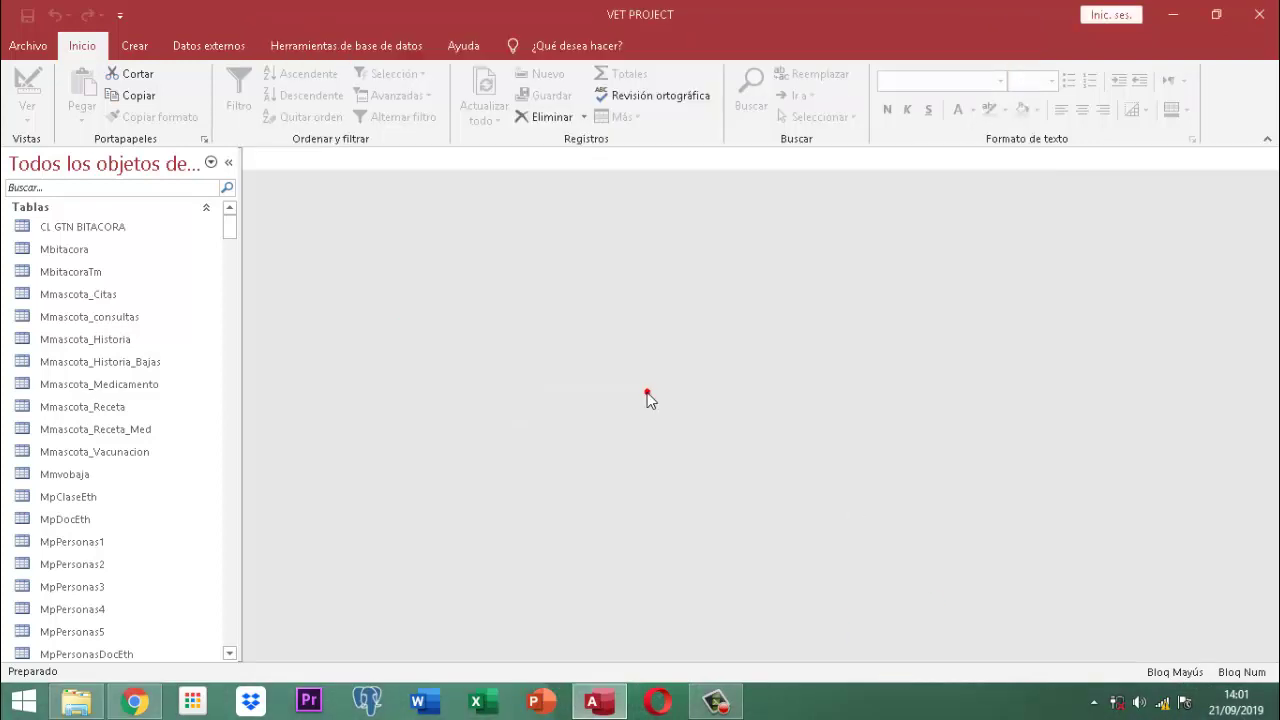
# Examine the full list of database objects, from Tablas through Consultas, Formularios and reports down to Macros.
pyautogui.scroll(-10, 120, 252)
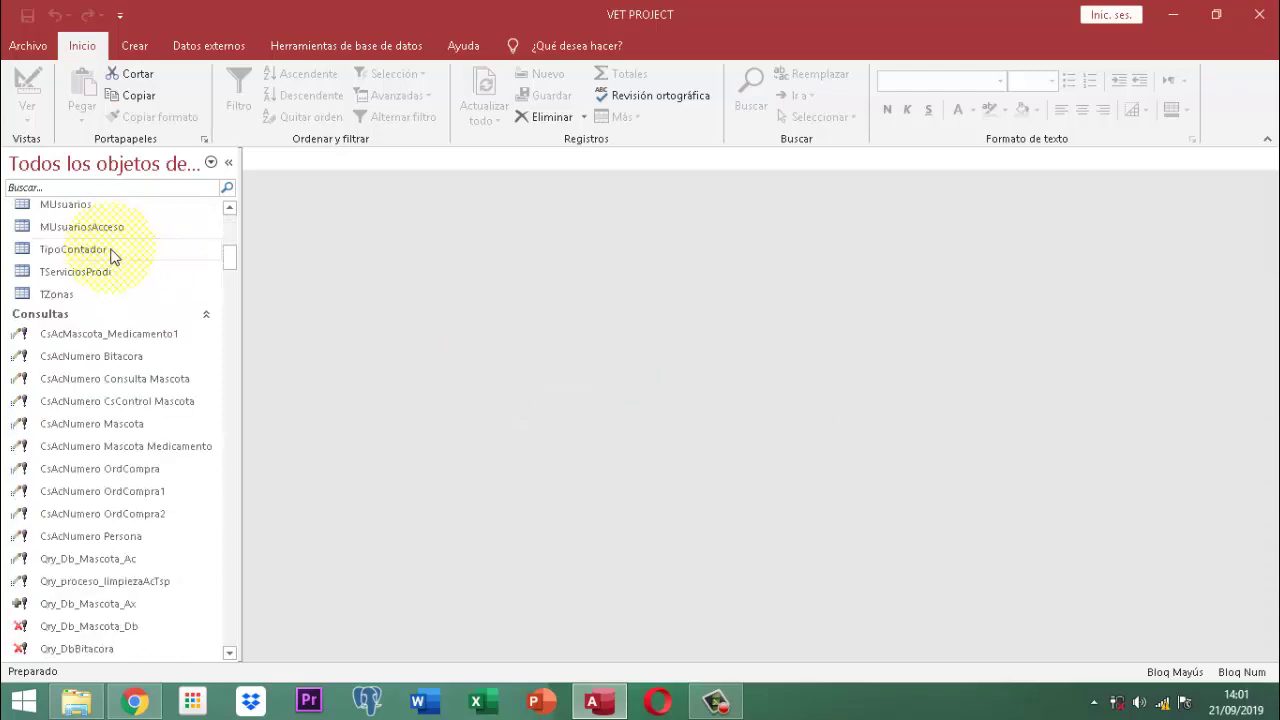
pyautogui.scroll(-15, 112, 256)
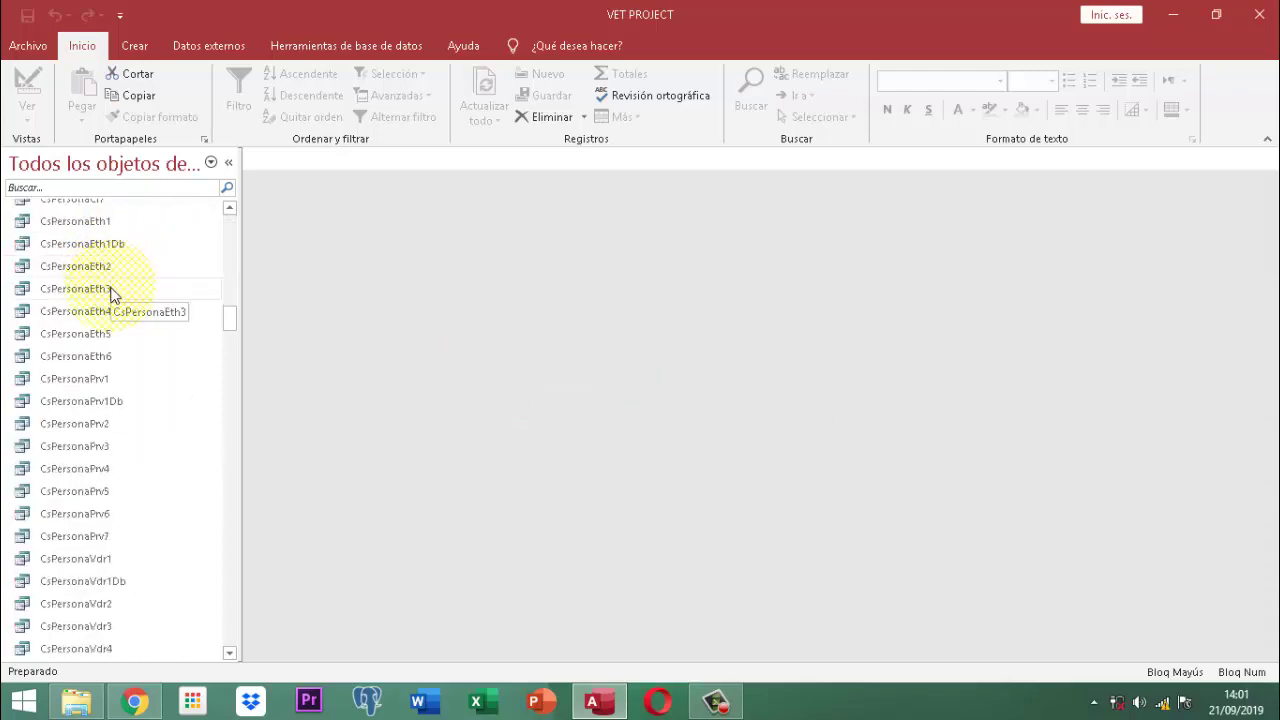
pyautogui.scroll(-20, 112, 322)
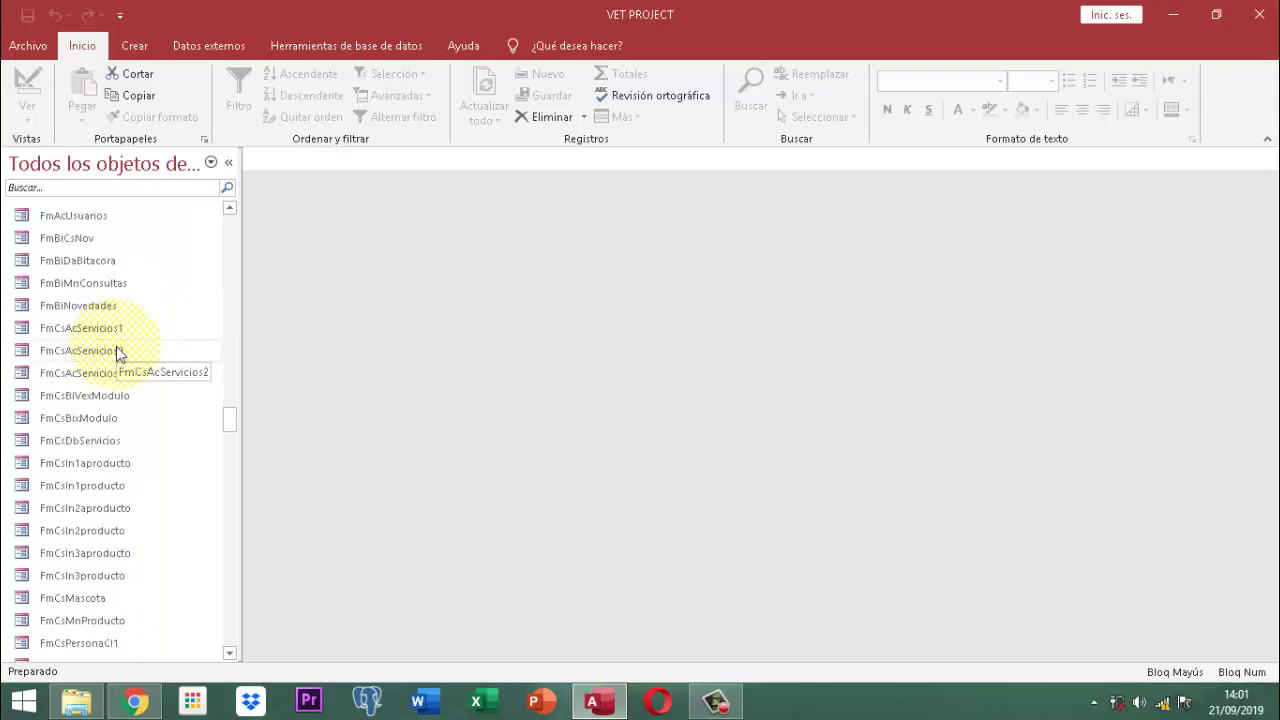
pyautogui.scroll(-20, 118, 380)
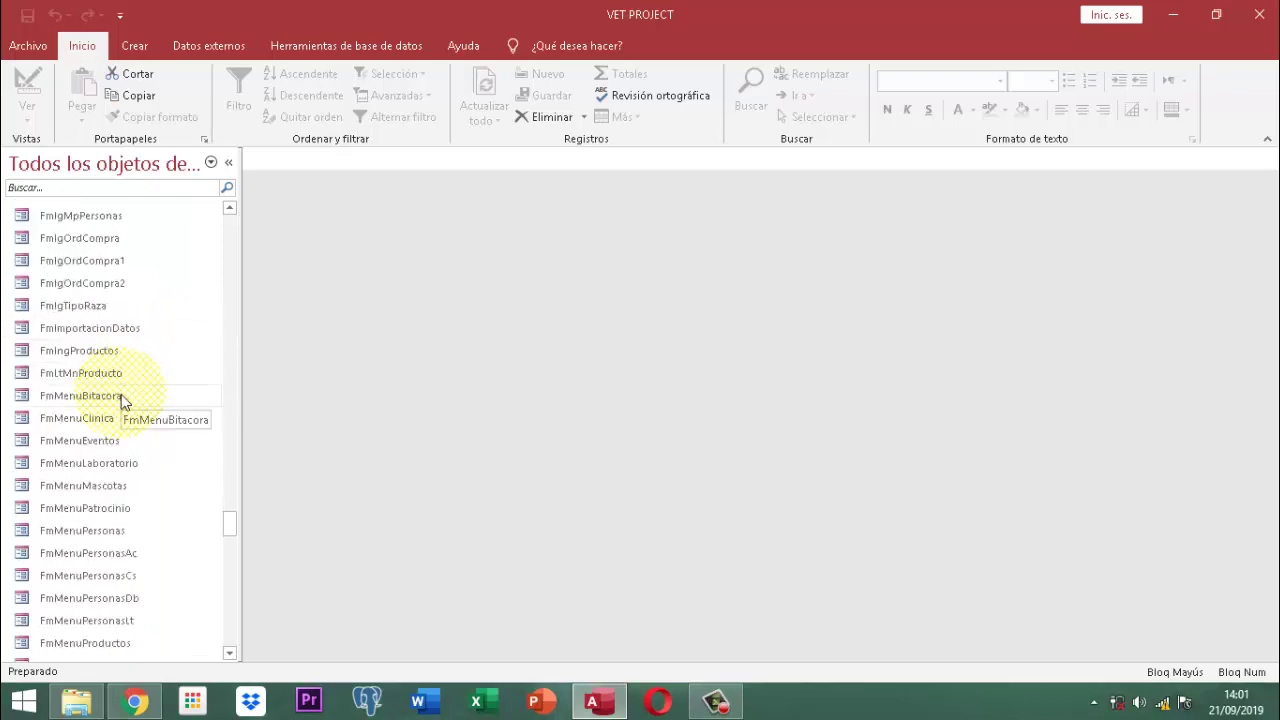
pyautogui.scroll(-20, 124, 404)
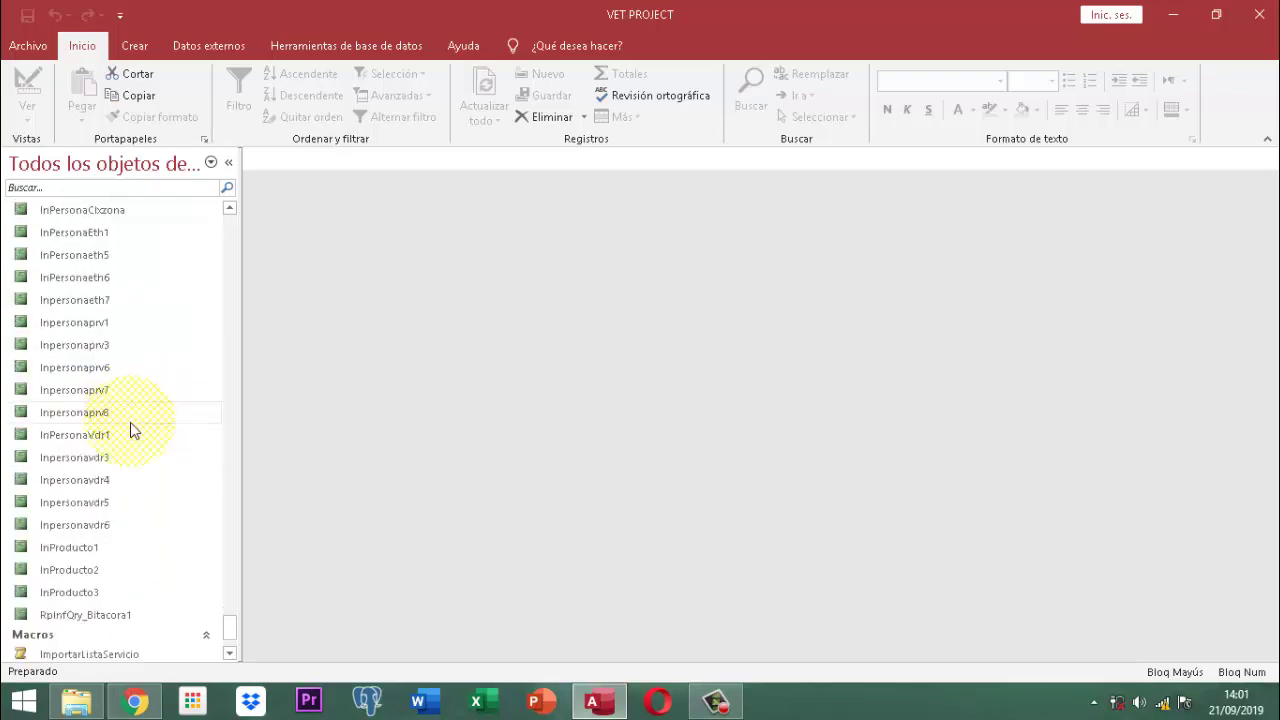
pyautogui.scroll(20, 142, 438)
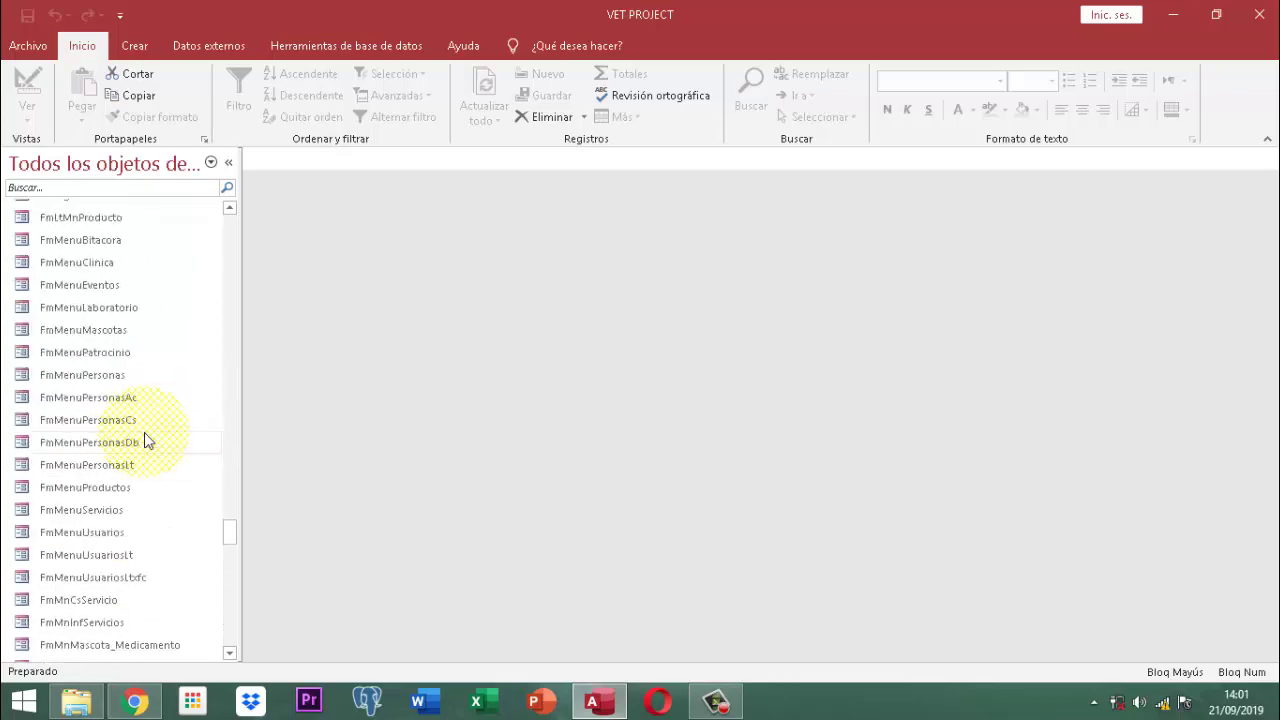
pyautogui.scroll(20, 144, 440)
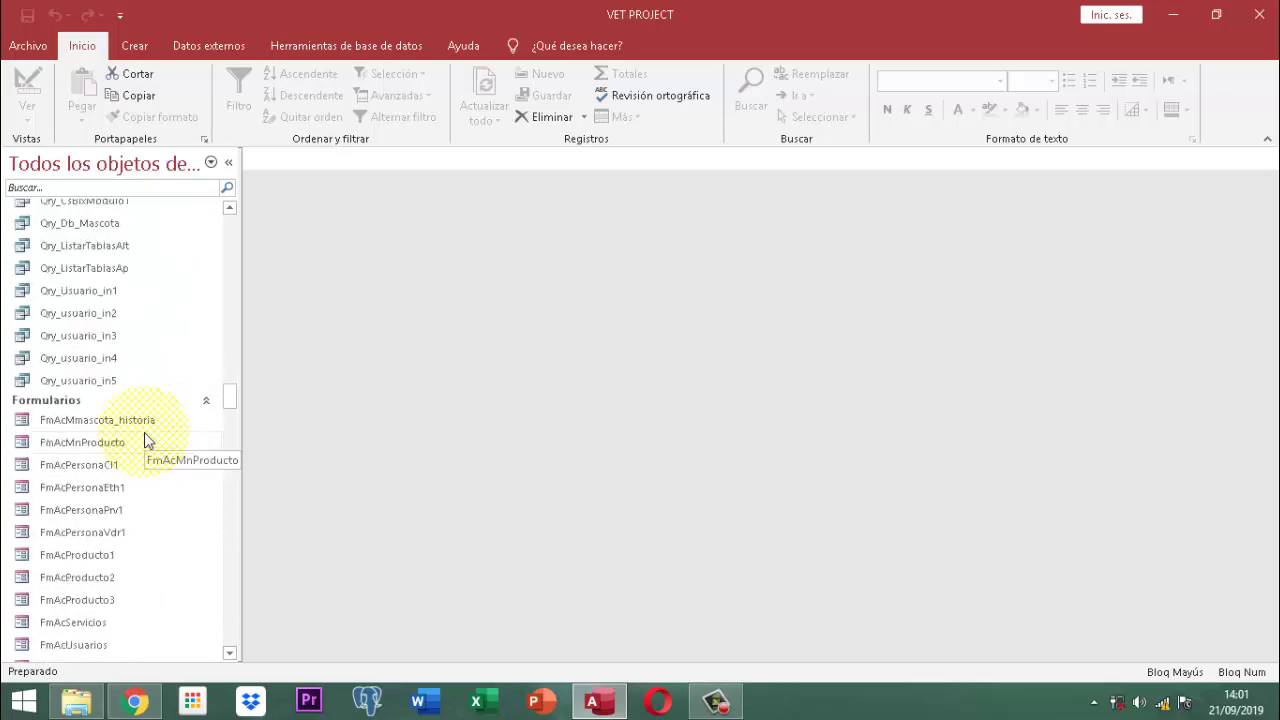
pyautogui.scroll(20, 144, 440)
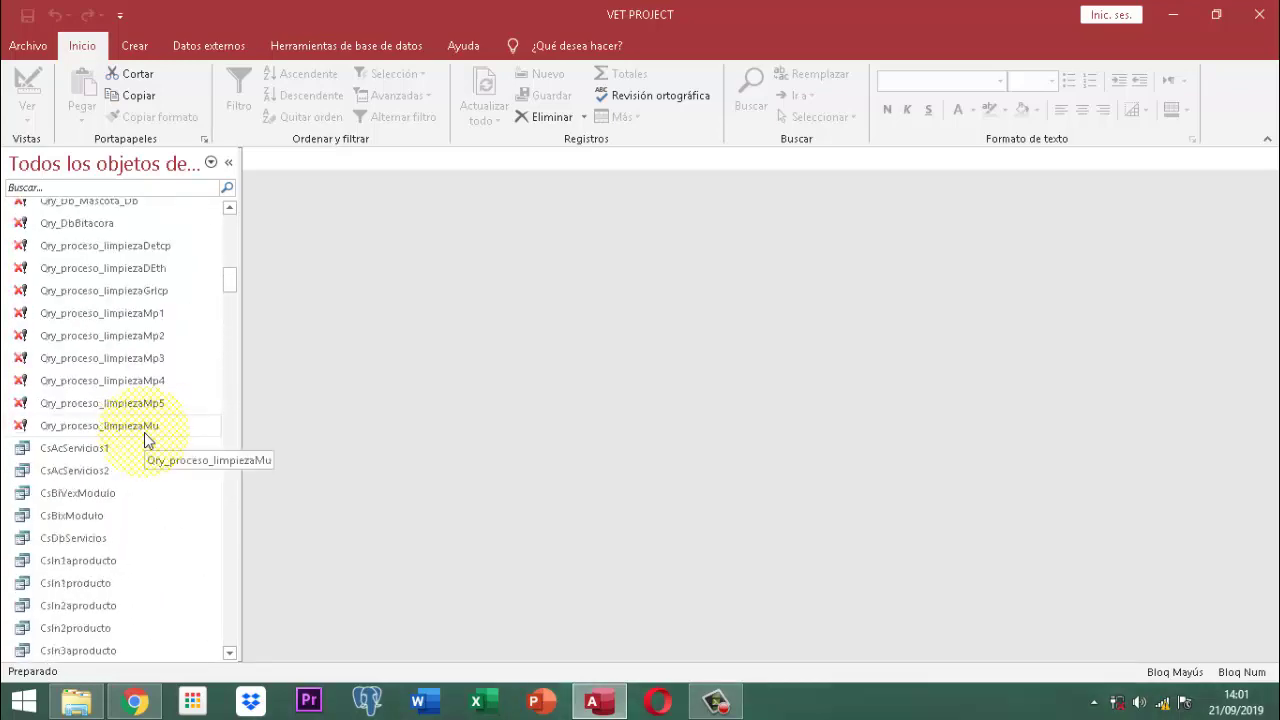
pyautogui.scroll(15, 144, 440)
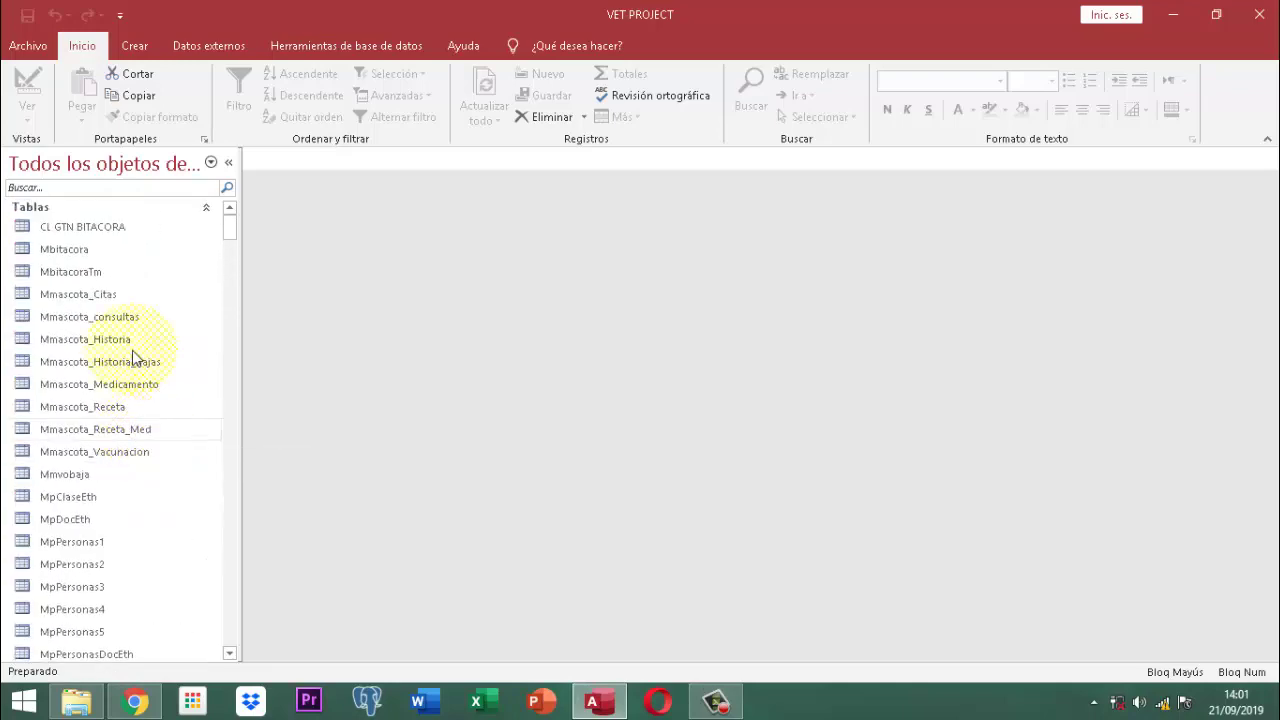
# Enable "Mostrar objetos del sistema" in the current database's navigation options and apply the settings.
pyautogui.click(30, 46)
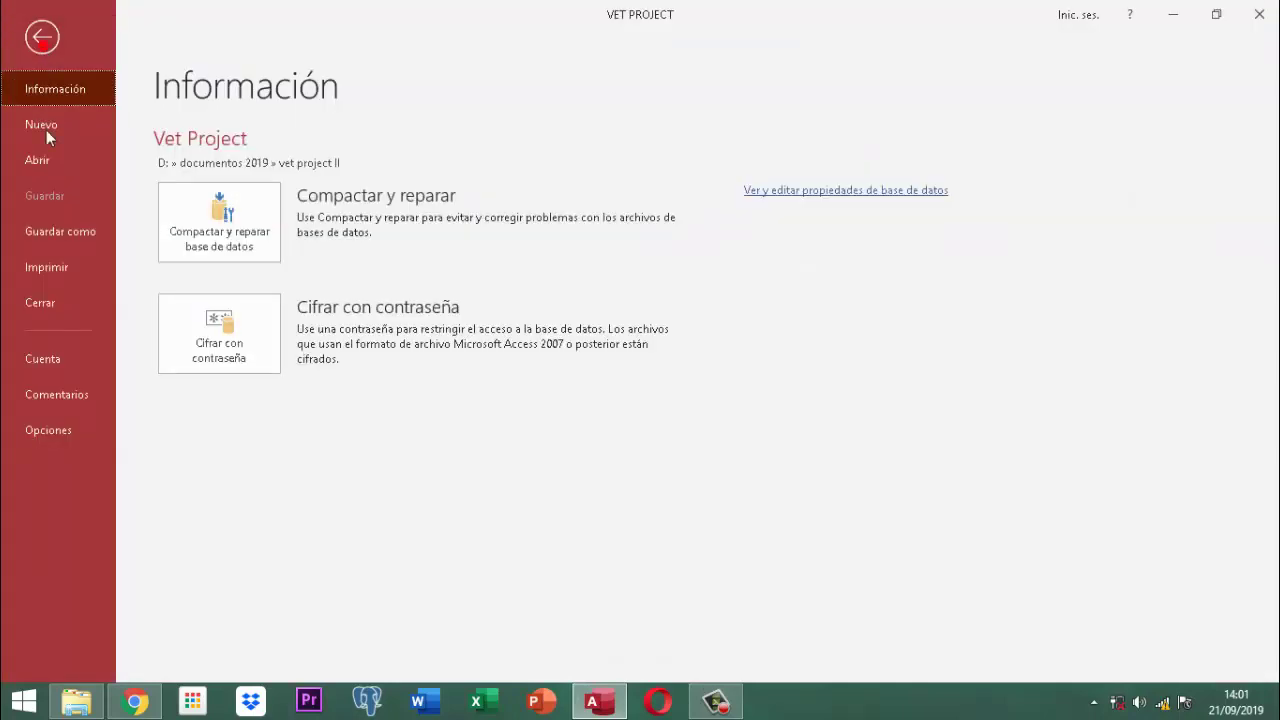
pyautogui.click(50, 430)
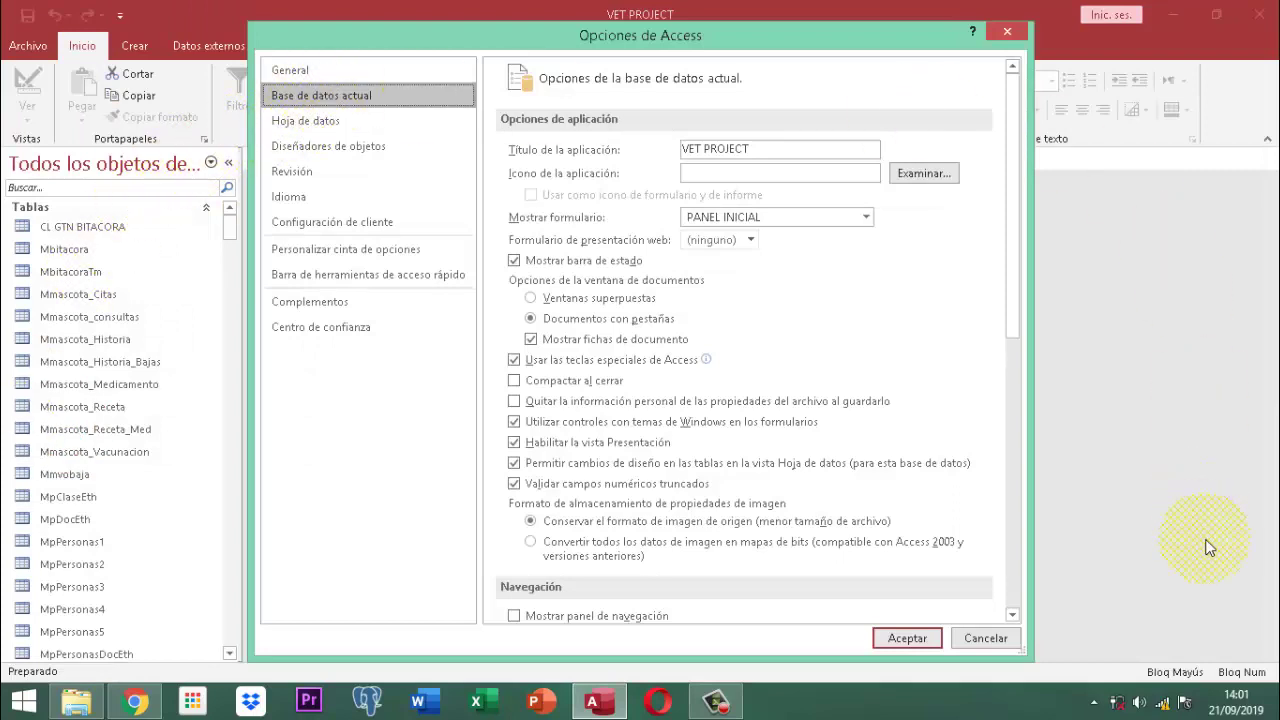
pyautogui.click(1012, 617)
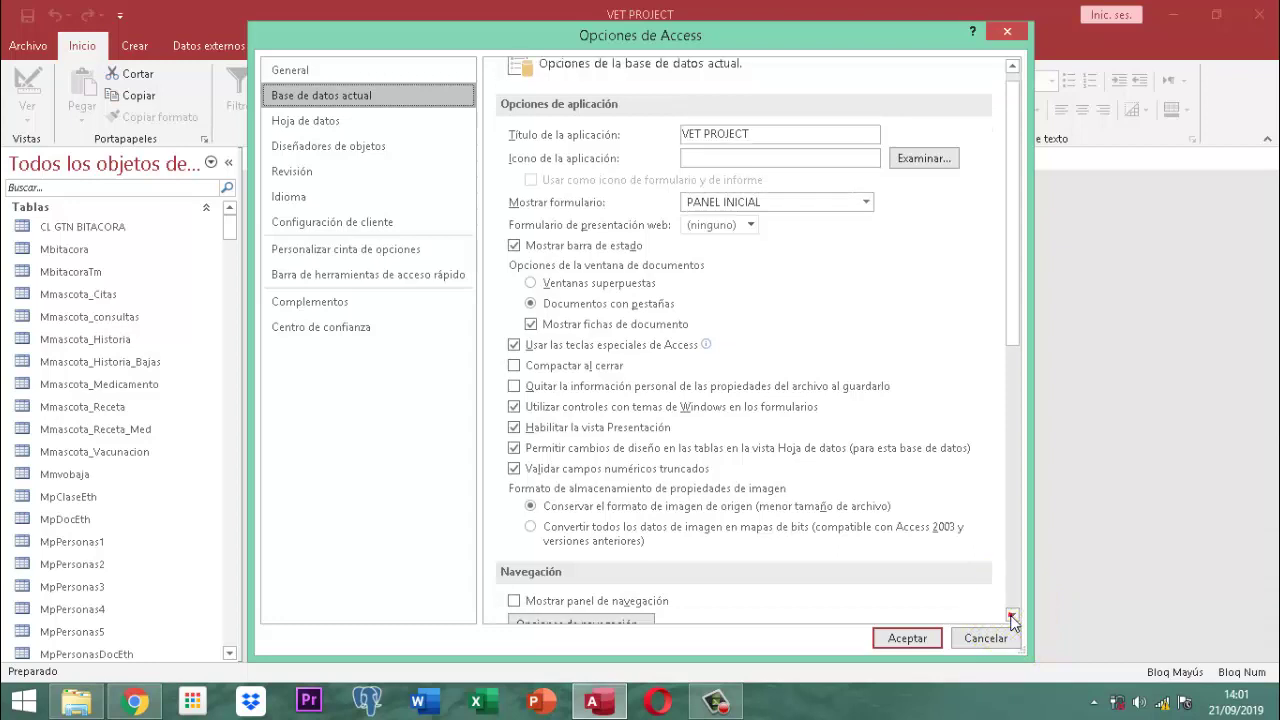
pyautogui.click(1012, 617)
pyautogui.click(1012, 617)
pyautogui.click(1012, 617)
pyautogui.click(1012, 617)
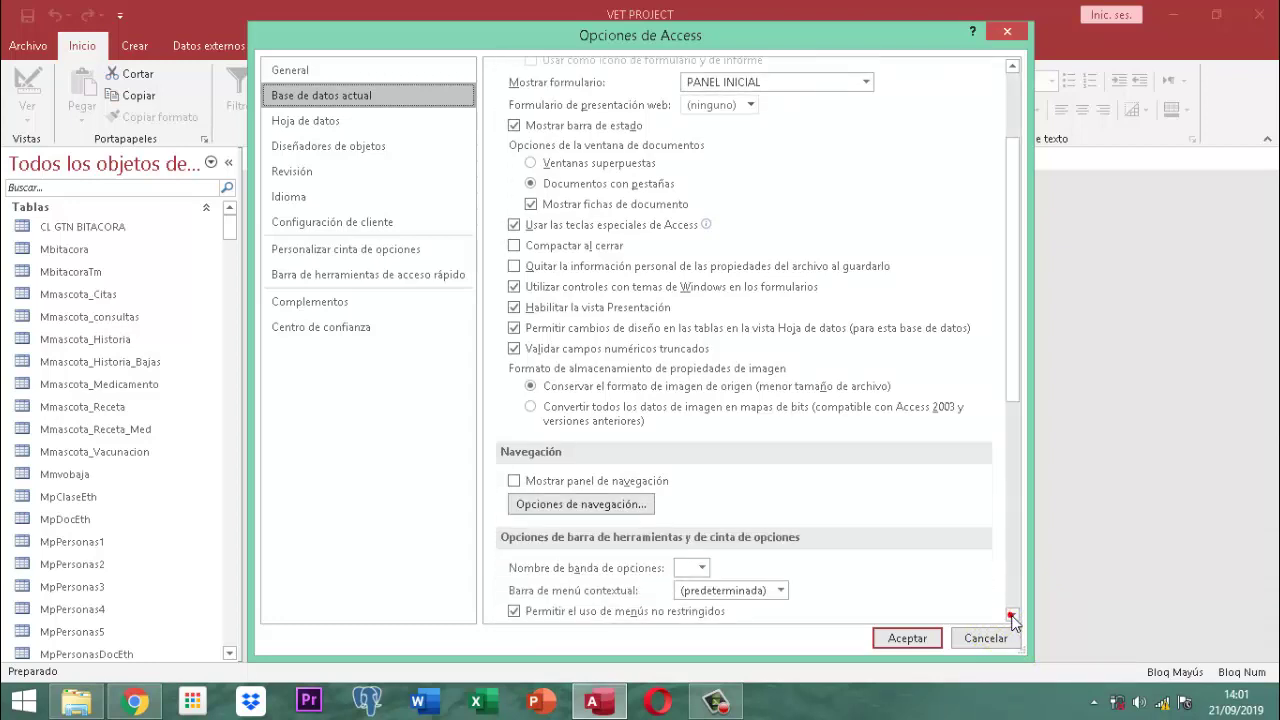
pyautogui.click(600, 505)
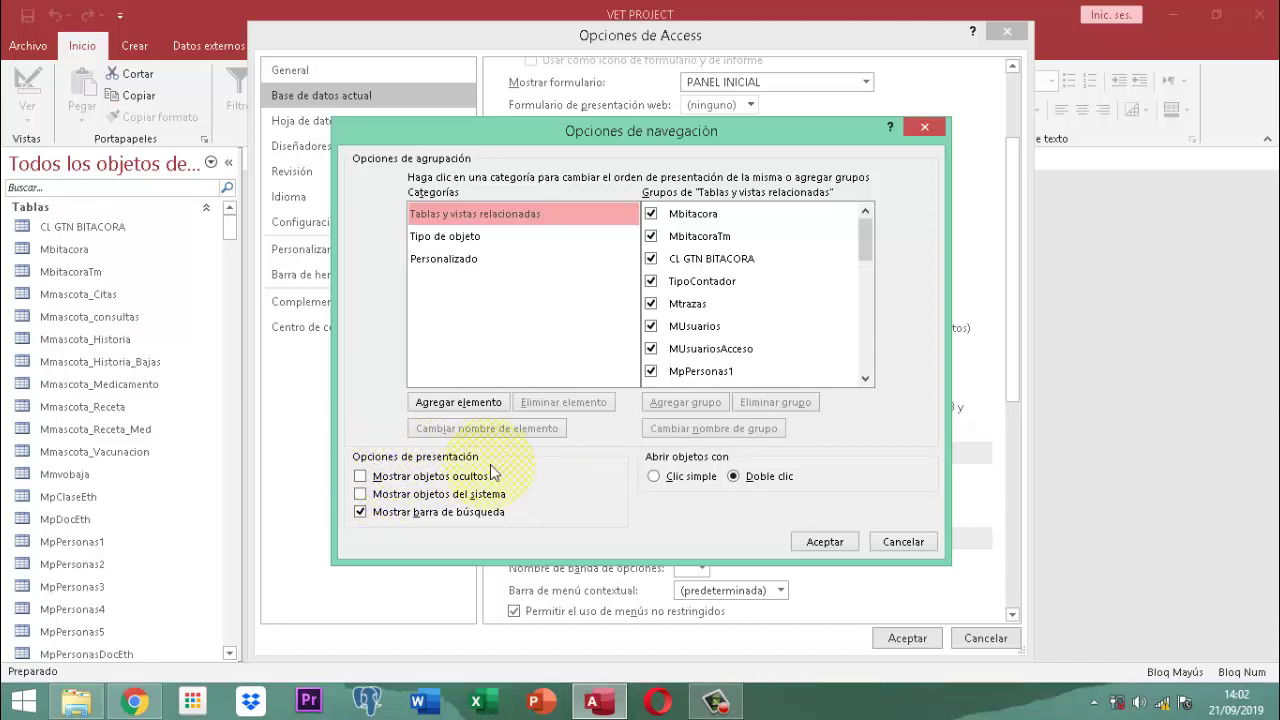
pyautogui.click(364, 498)
pyautogui.click(822, 542)
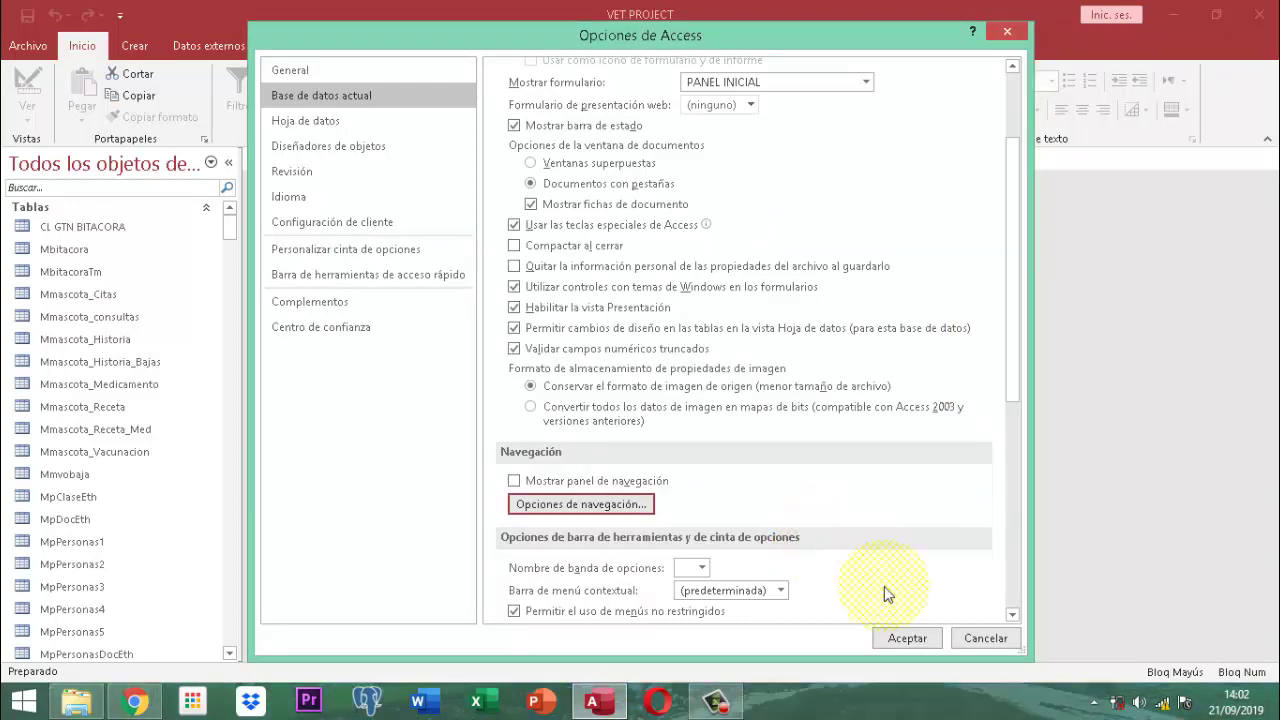
pyautogui.click(887, 639)
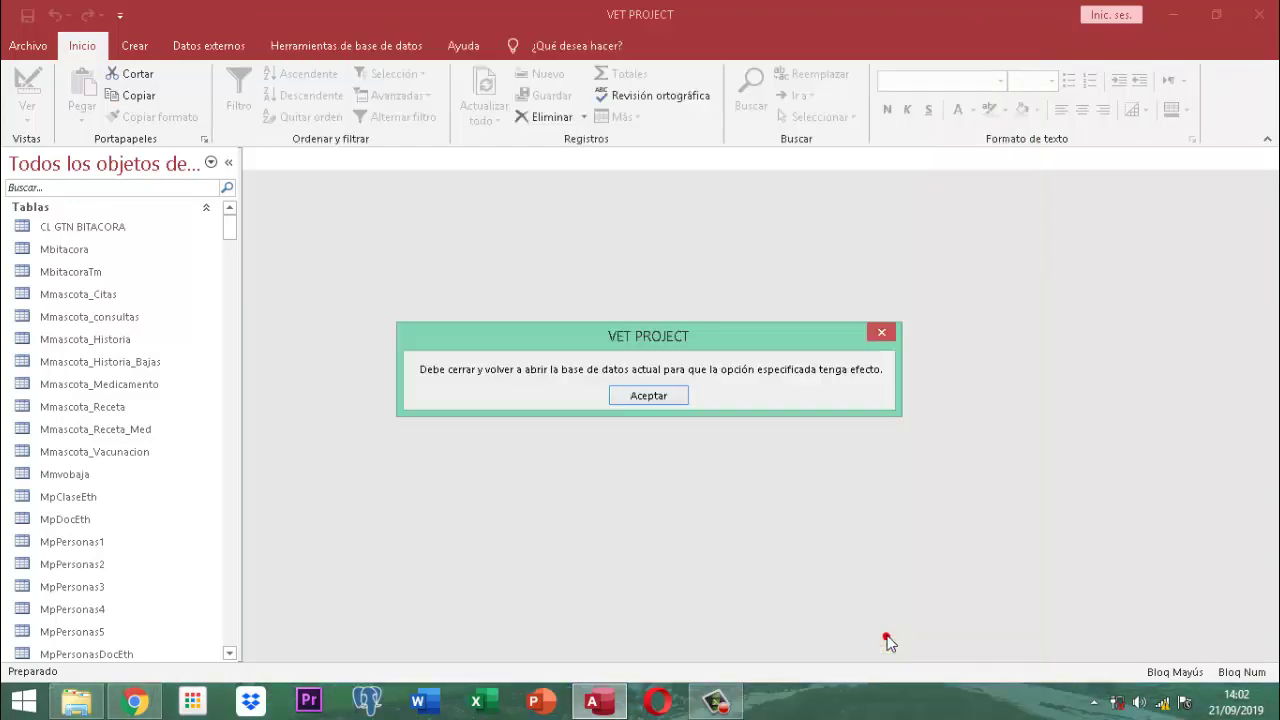
pyautogui.click(664, 393)
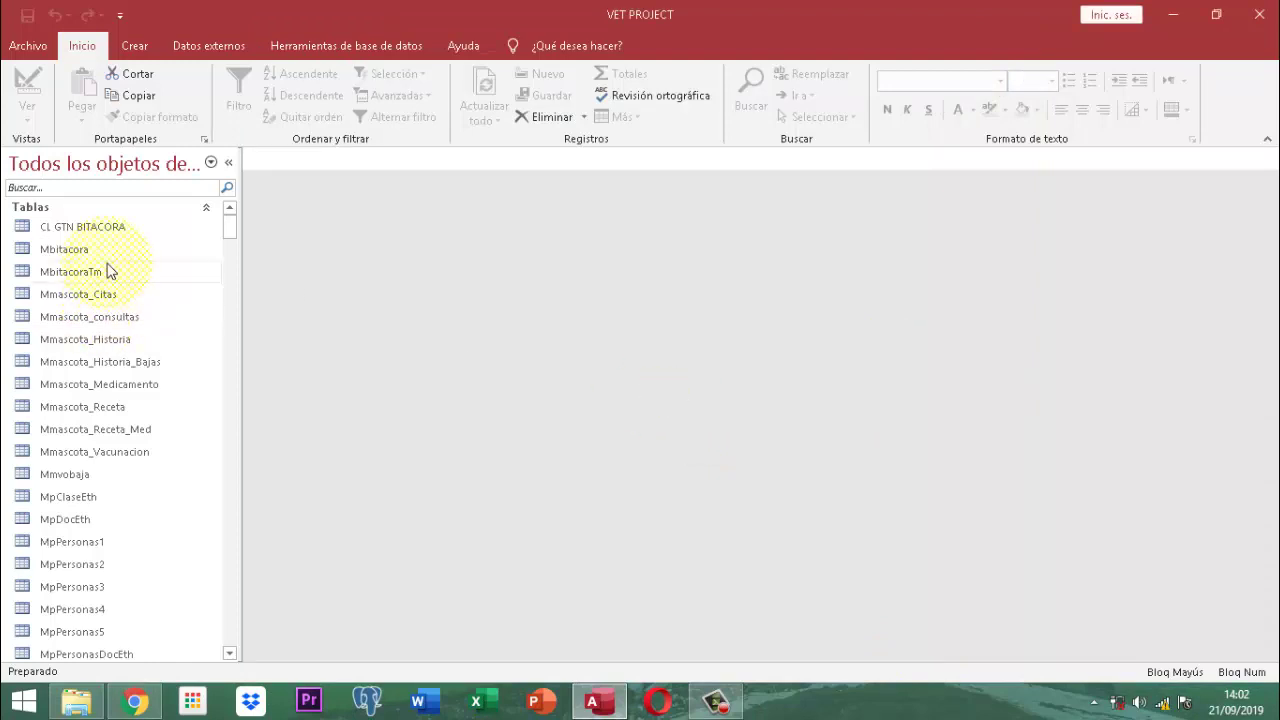
# Look through the MSys system tables and filter the database objects by "MSysO" to locate MSysObjects.
pyautogui.scroll(-3, 104, 266)
pyautogui.scroll(-2, 104, 266)
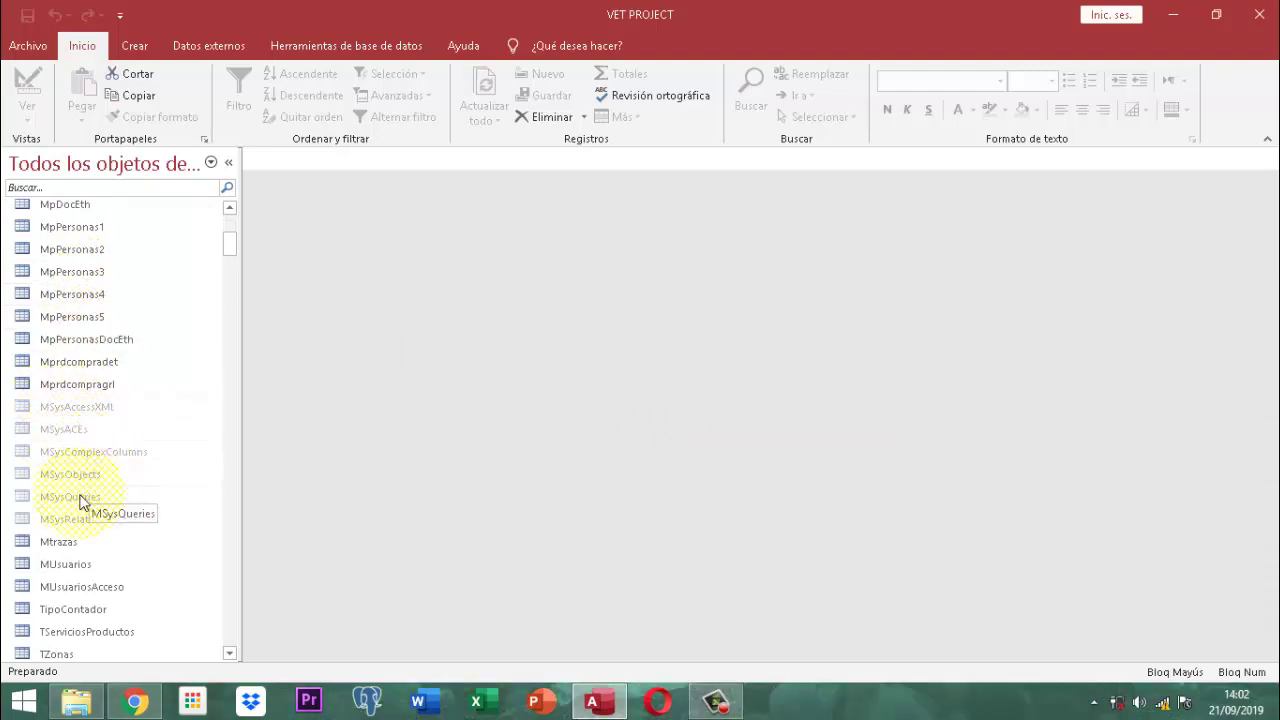
pyautogui.scroll(-2, 97, 529)
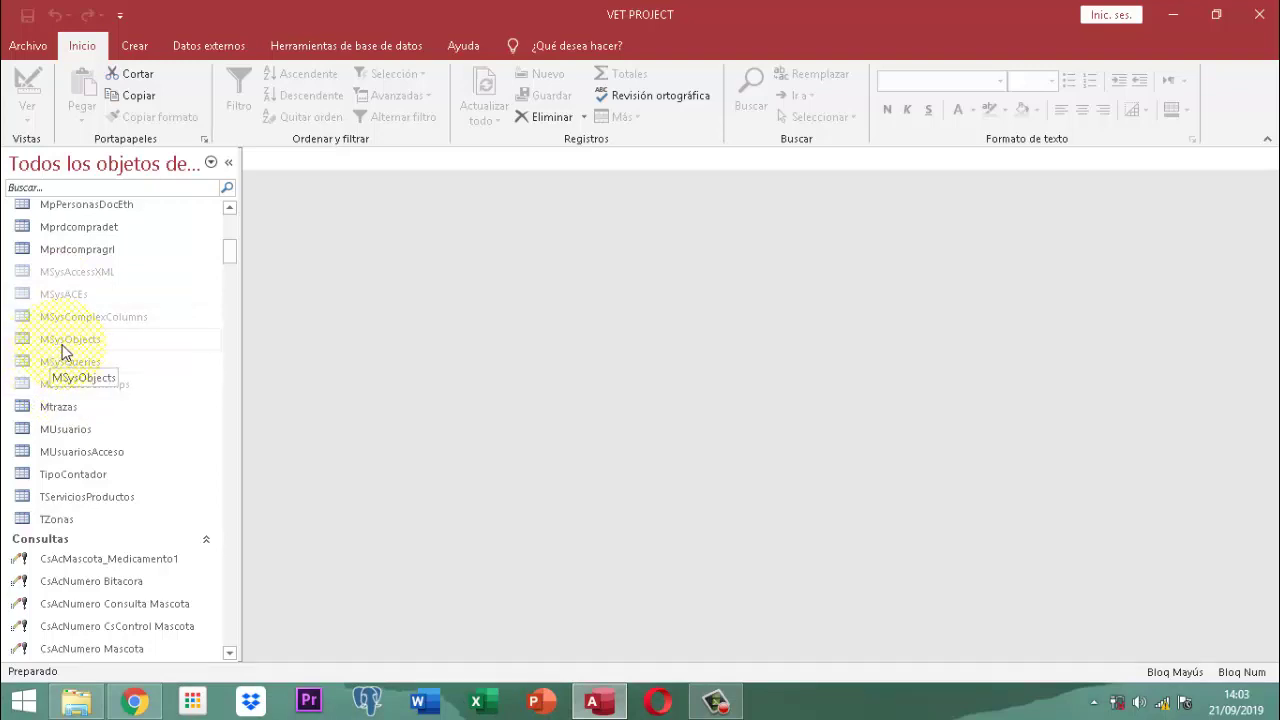
pyautogui.click(67, 185)
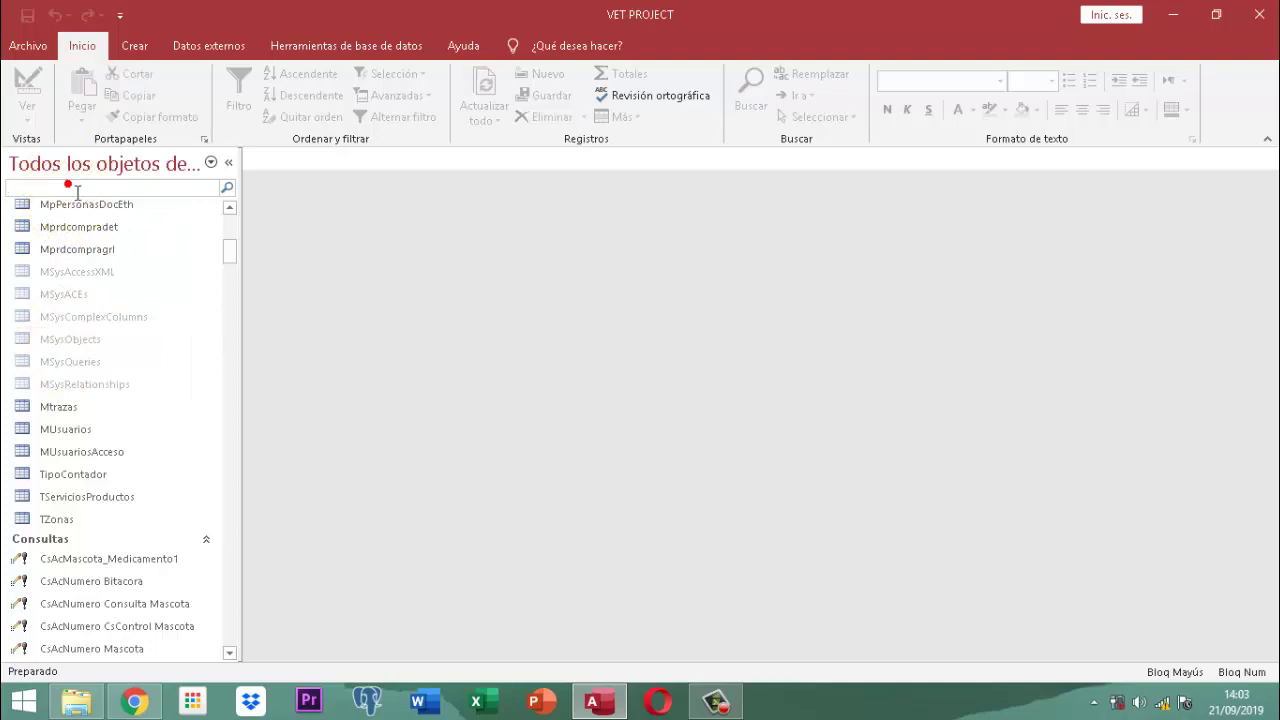
pyautogui.write('ms')
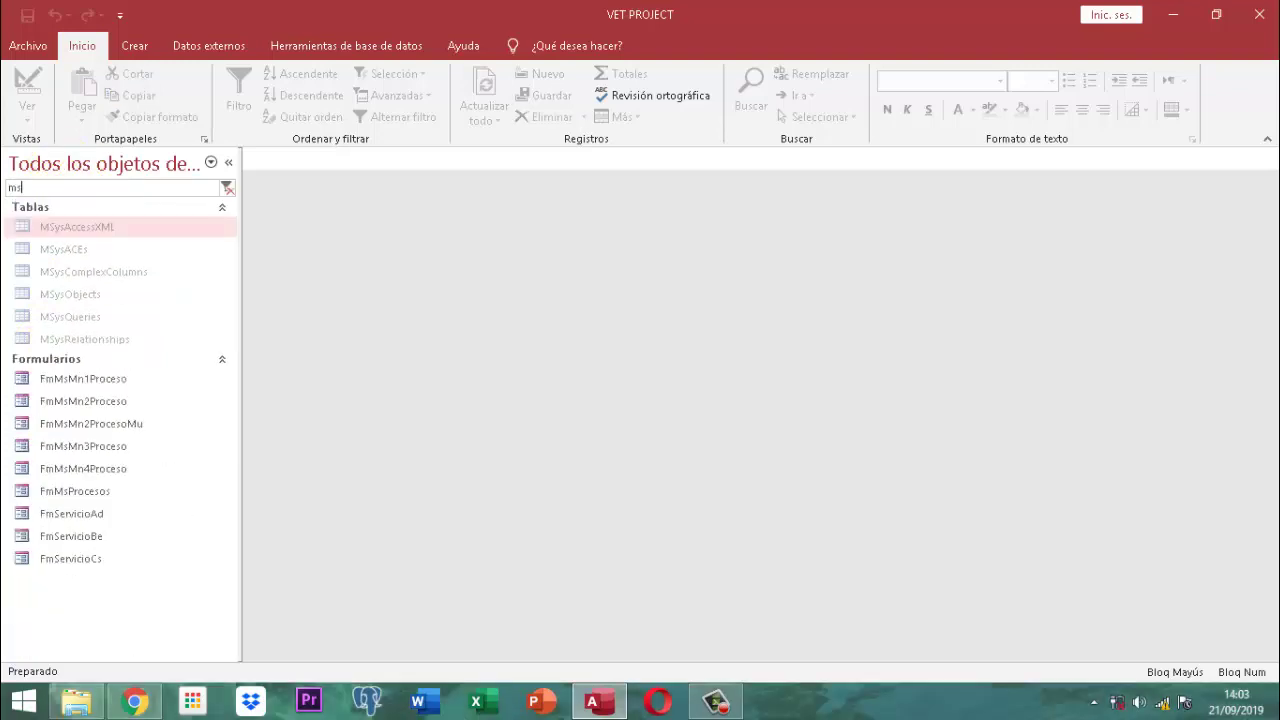
pyautogui.press('BackSpace')
pyautogui.press('BackSpace')
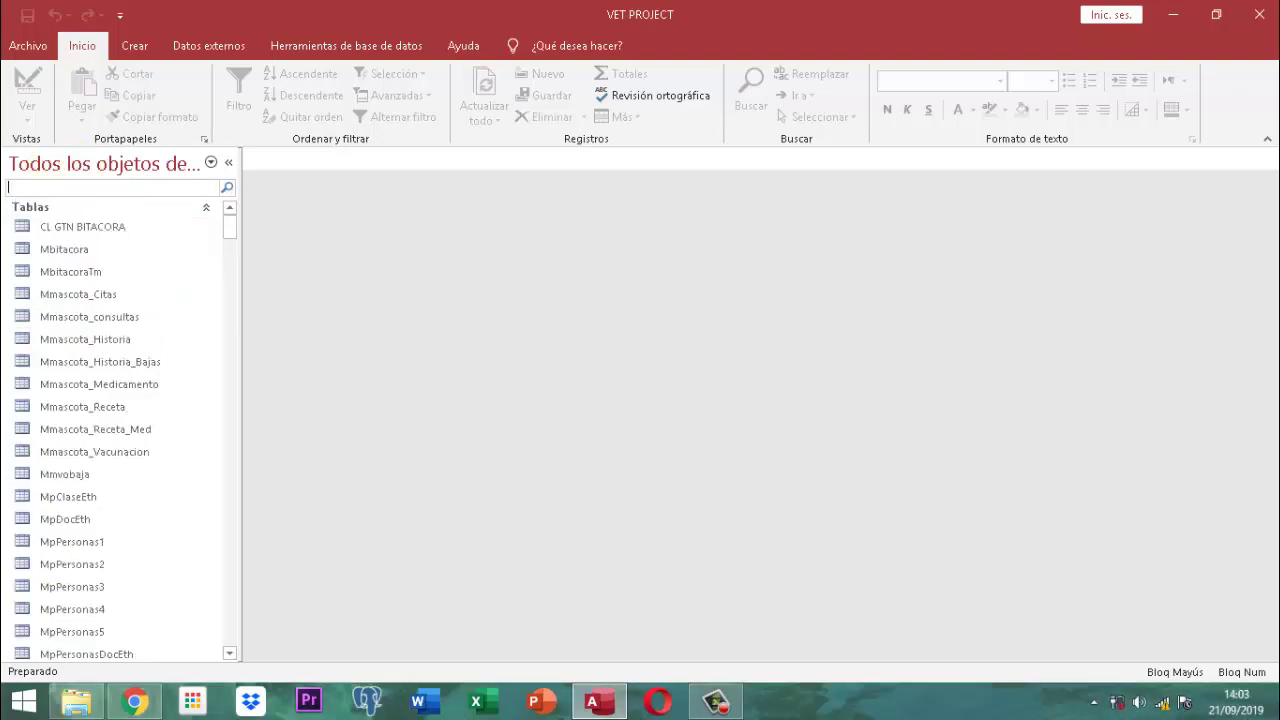
pyautogui.write('M')
pyautogui.press('BackSpace')
pyautogui.write('M')
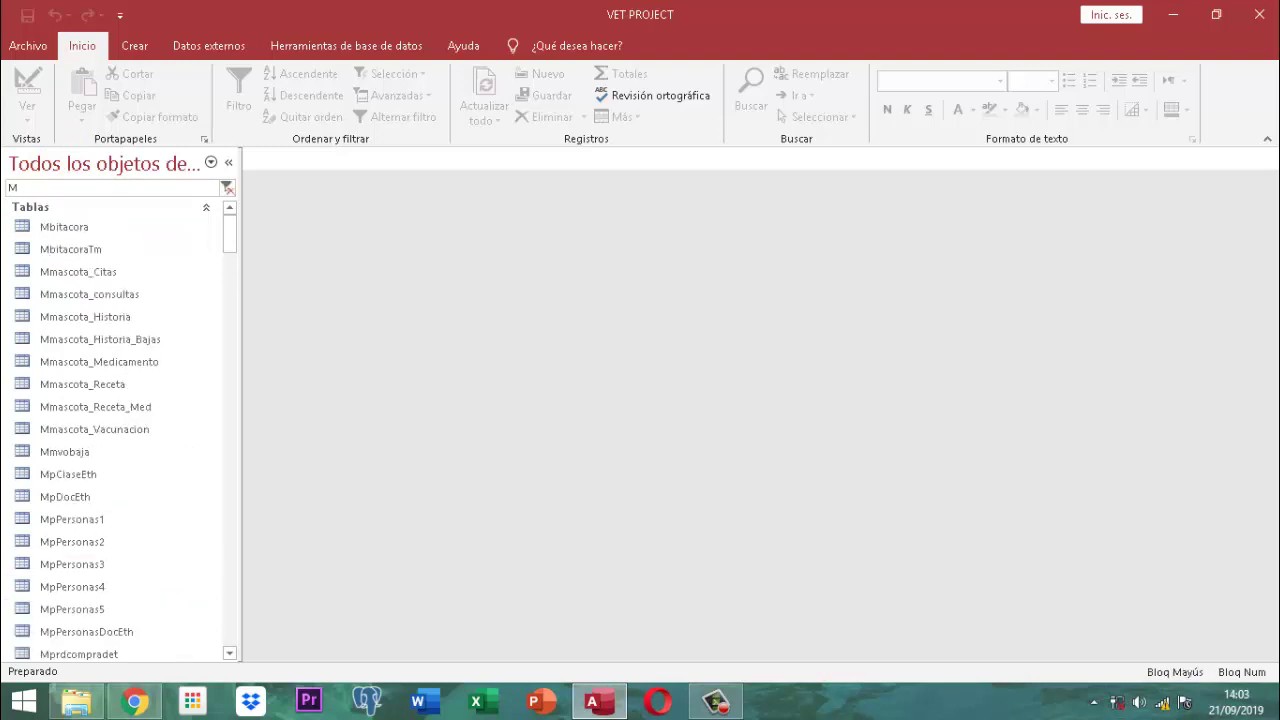
pyautogui.write('SysO')
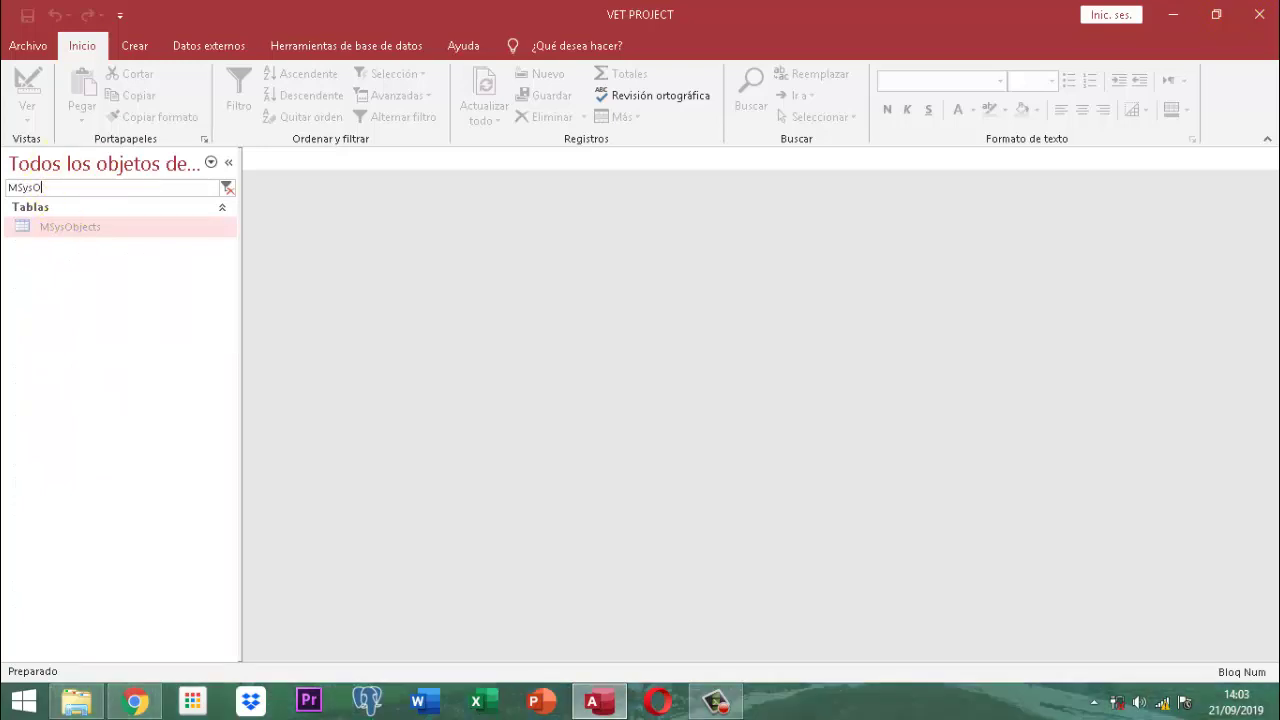
# Launch Pointofix from the desktop, switch back to the VET PROJECT database in Access and start the screen annotation mode.
pyautogui.click(1175, 23)
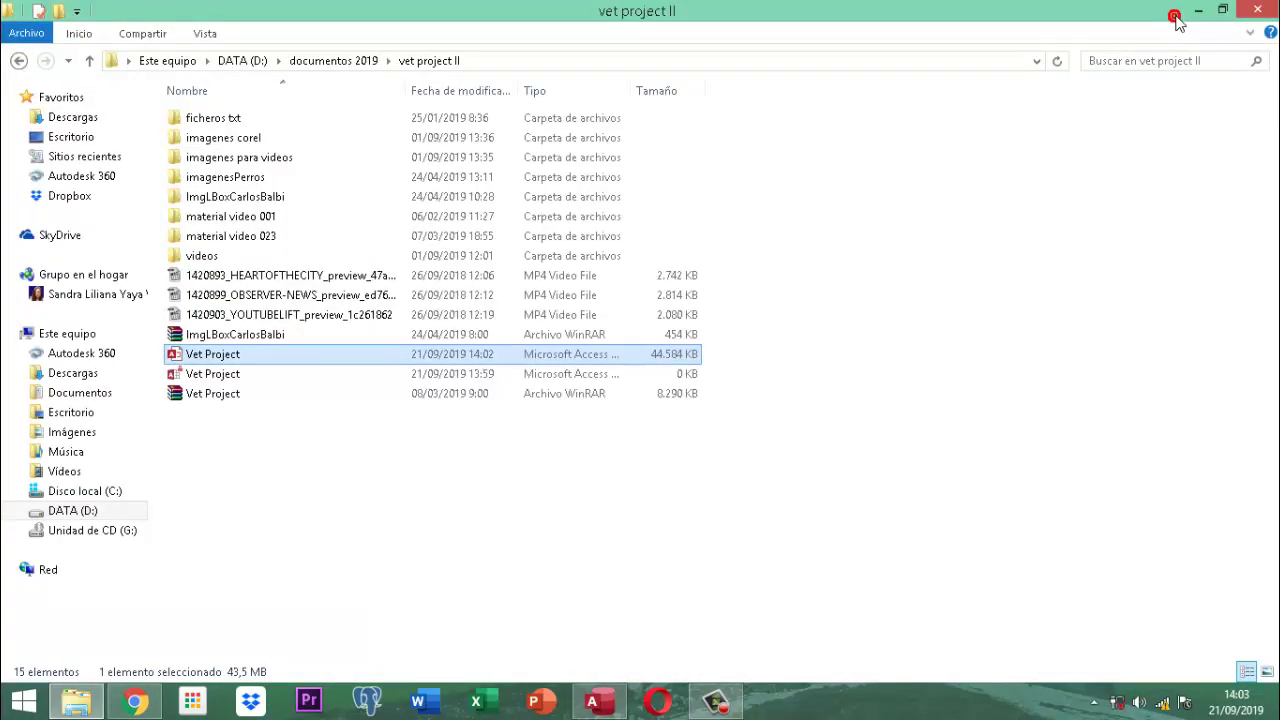
pyautogui.click(1196, 14)
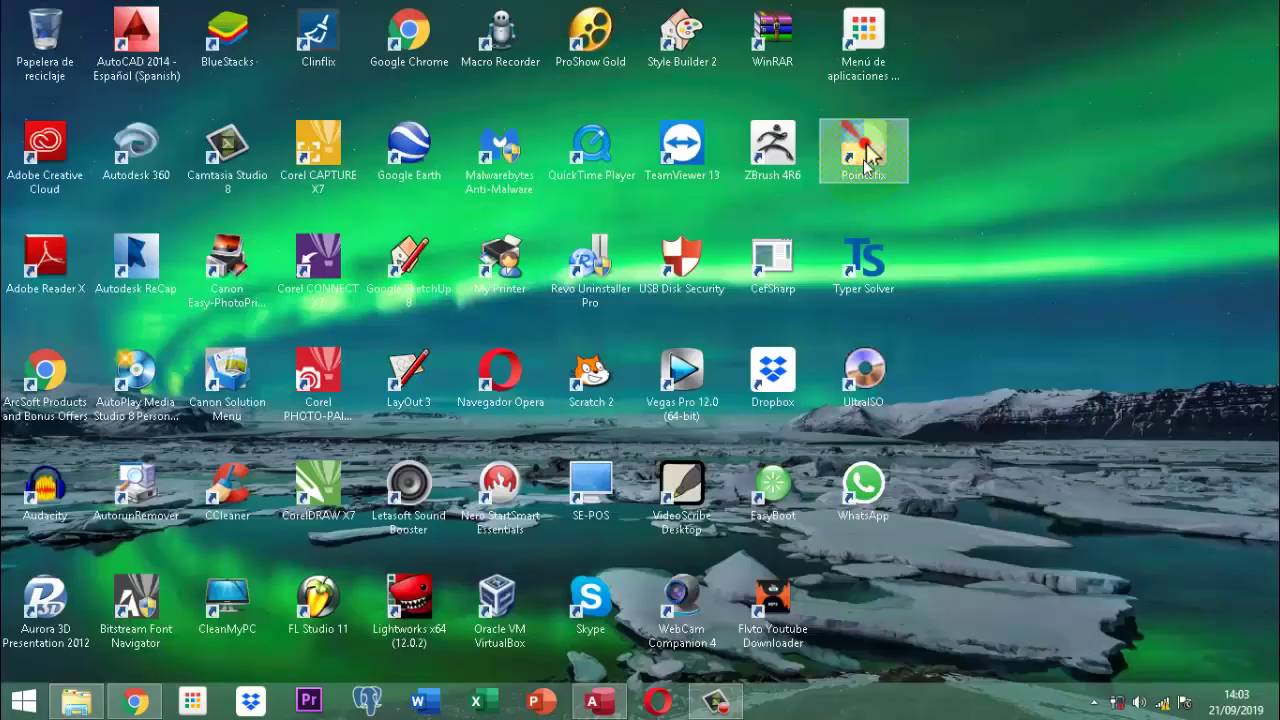
pyautogui.doubleClick(866, 155)
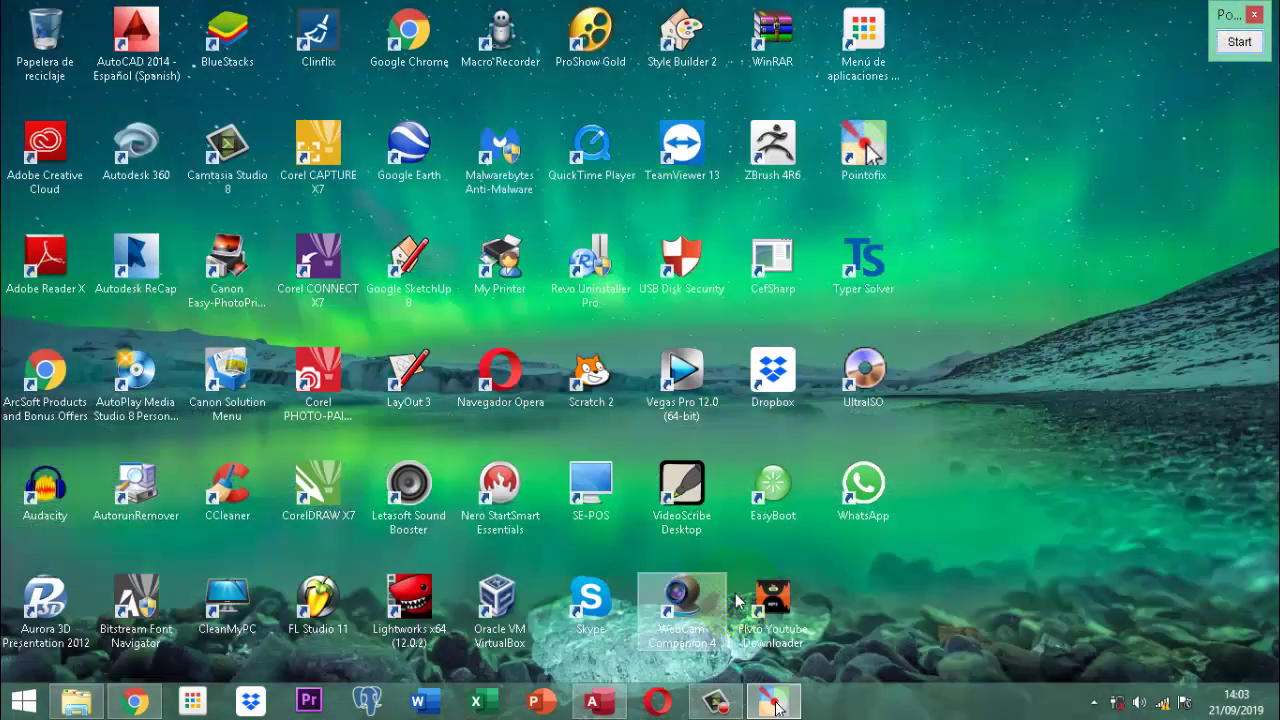
pyautogui.click(604, 704)
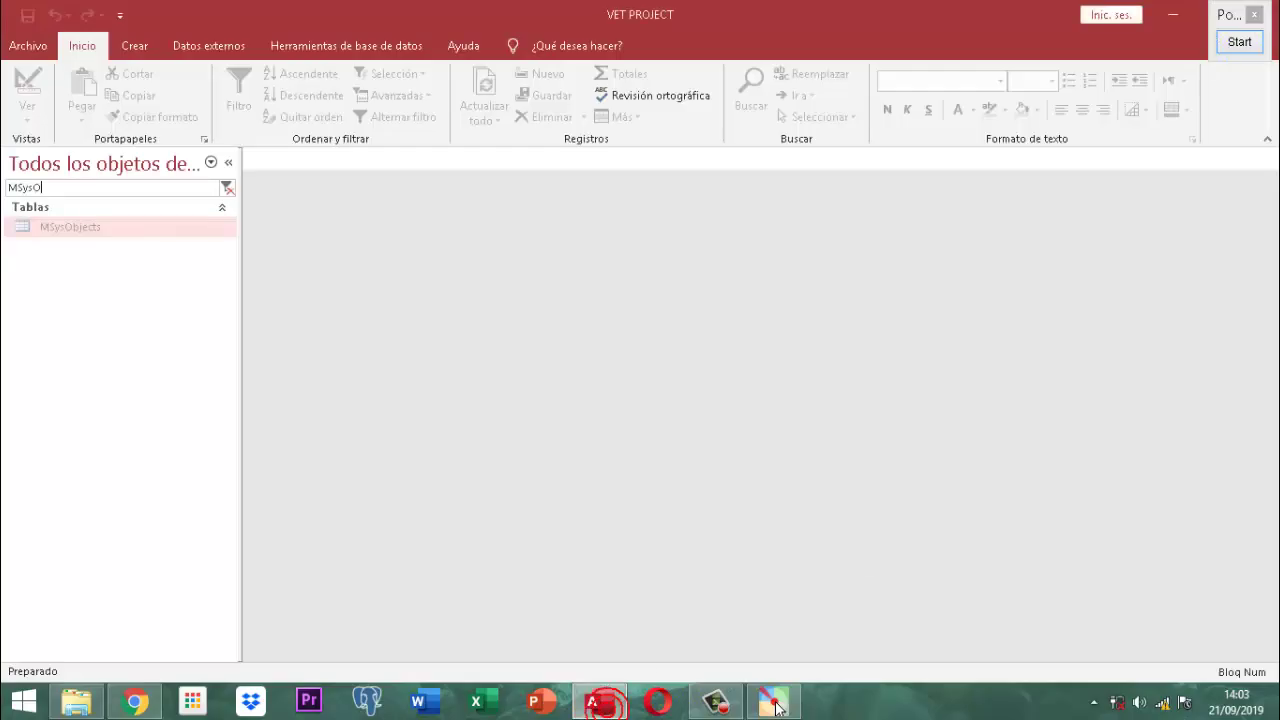
pyautogui.click(1240, 42)
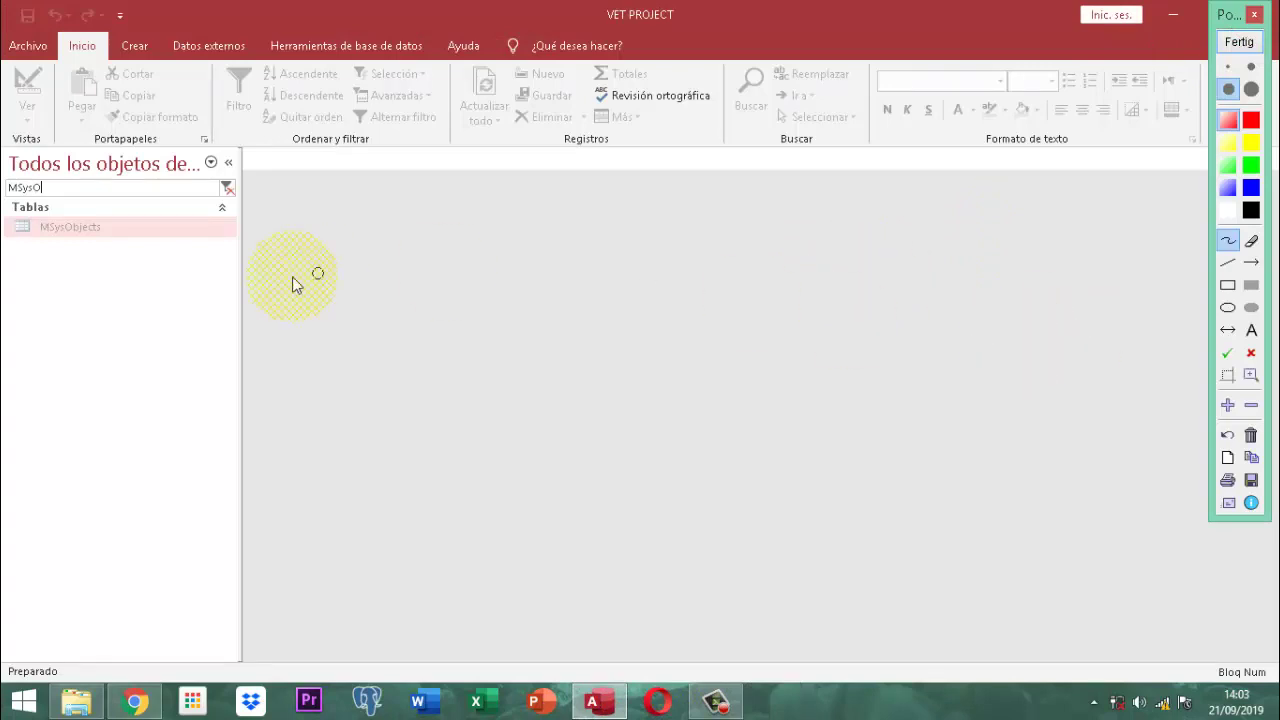
# Magnify the MSysObjects table name to 800% with Pointofix and end the annotation mode.
pyautogui.scroll(3, 63, 237)
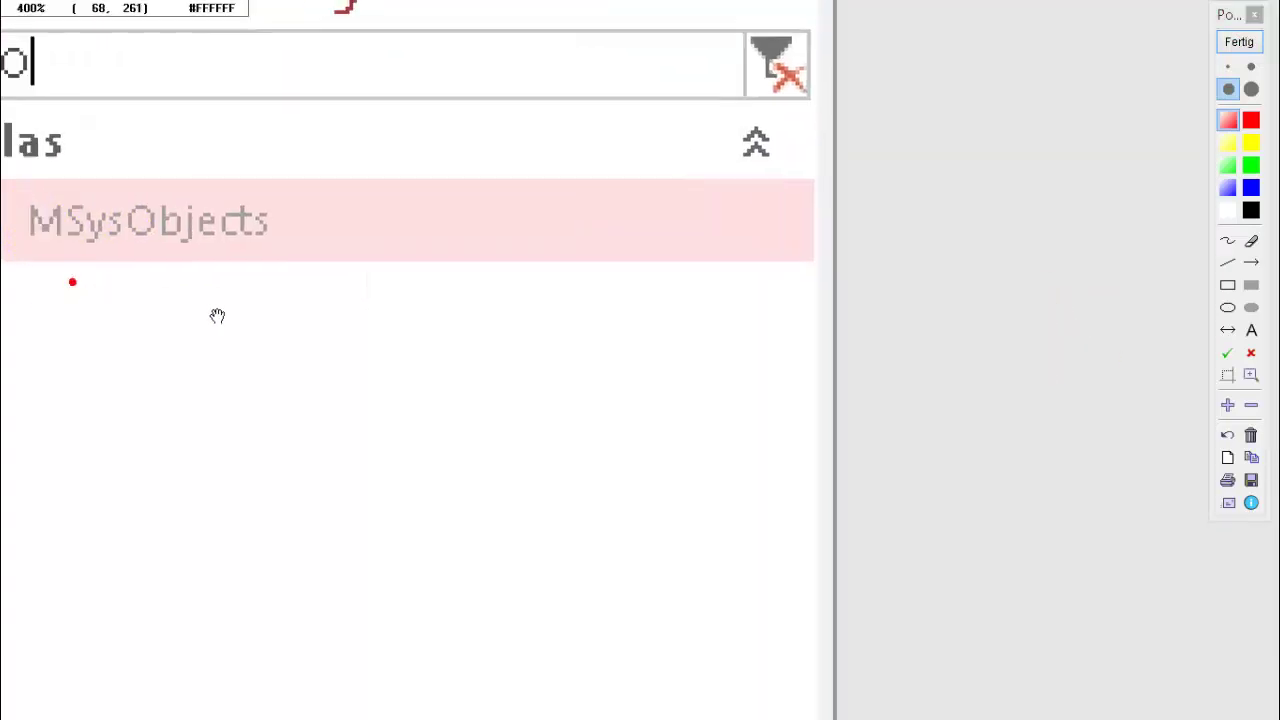
pyautogui.scroll(2, 333, 245)
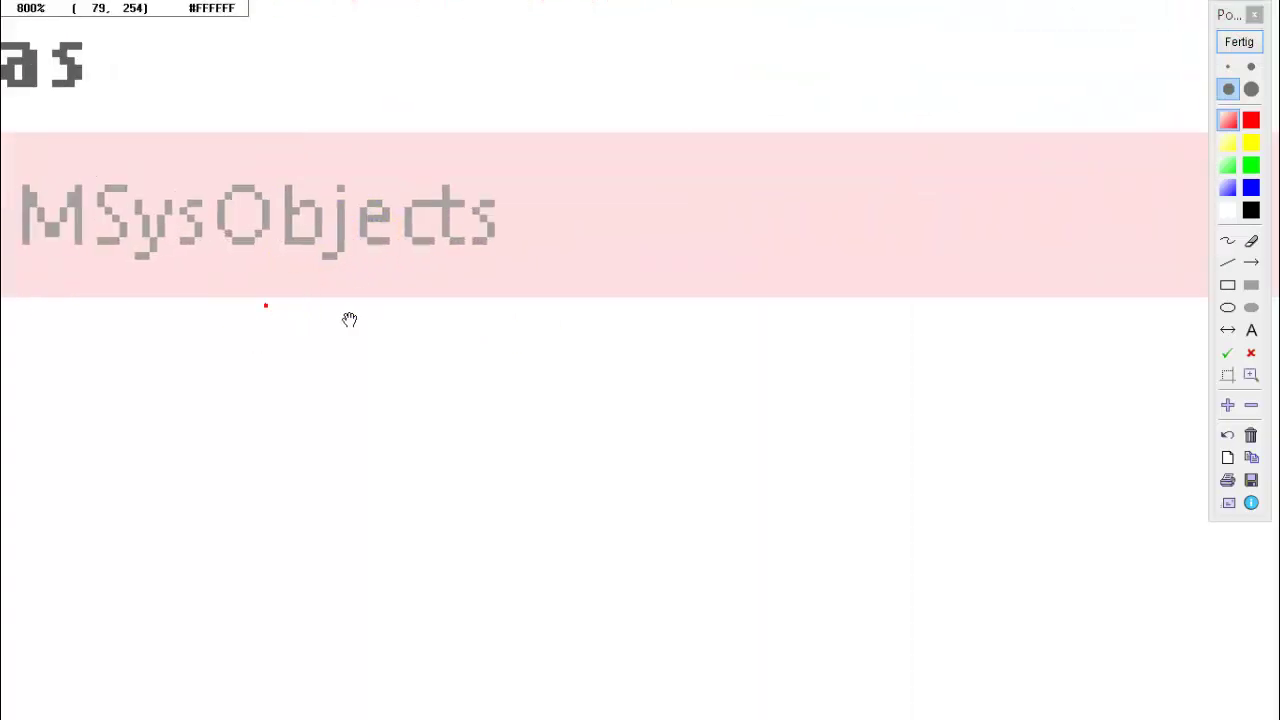
pyautogui.scroll(2, 474, 311)
pyautogui.click(476, 312)
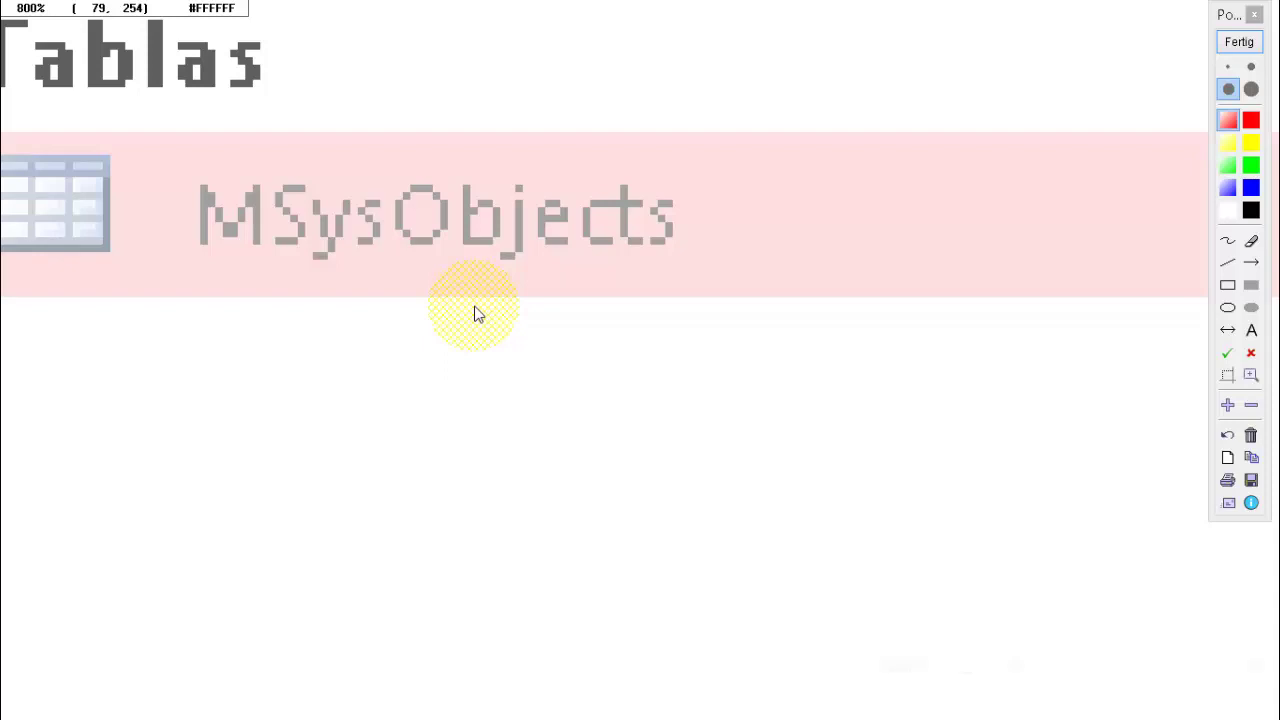
pyautogui.click(1239, 43)
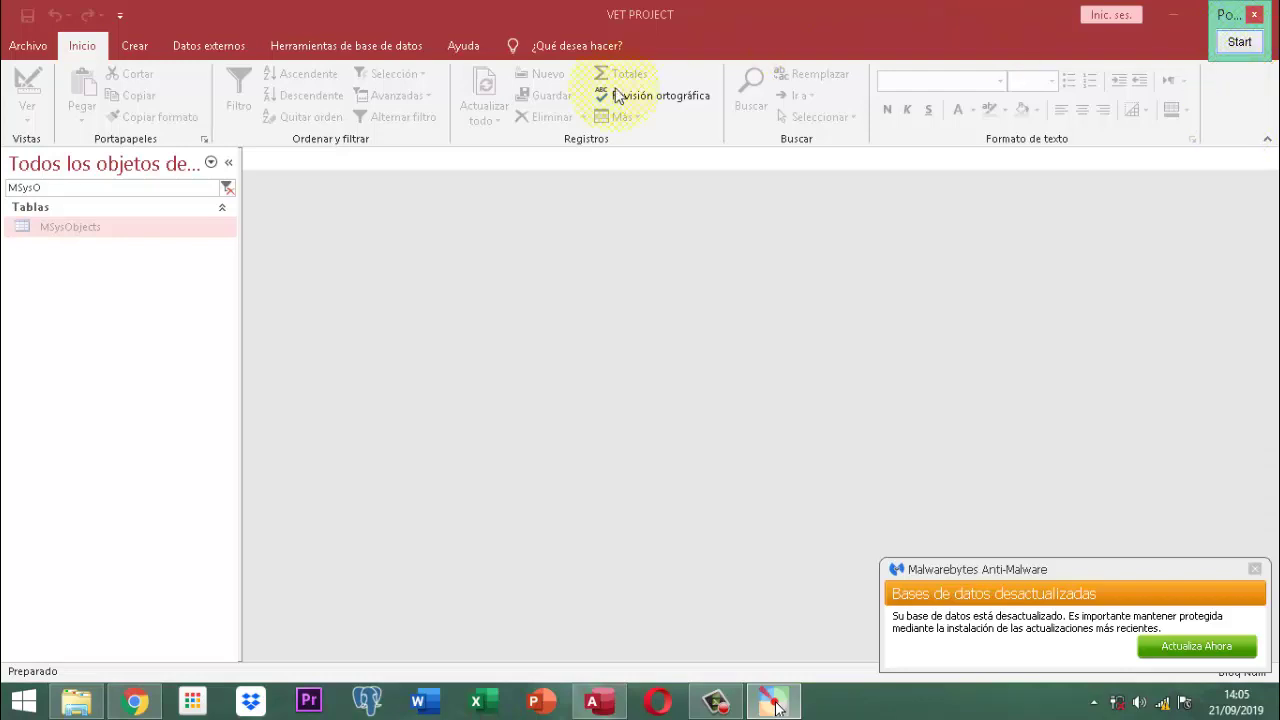
# Filter the database objects by "listar" to find the table-listing queries and forms.
pyautogui.moveTo(68, 187); pyautogui.dragTo(4, 195)
pyautogui.write('lis')
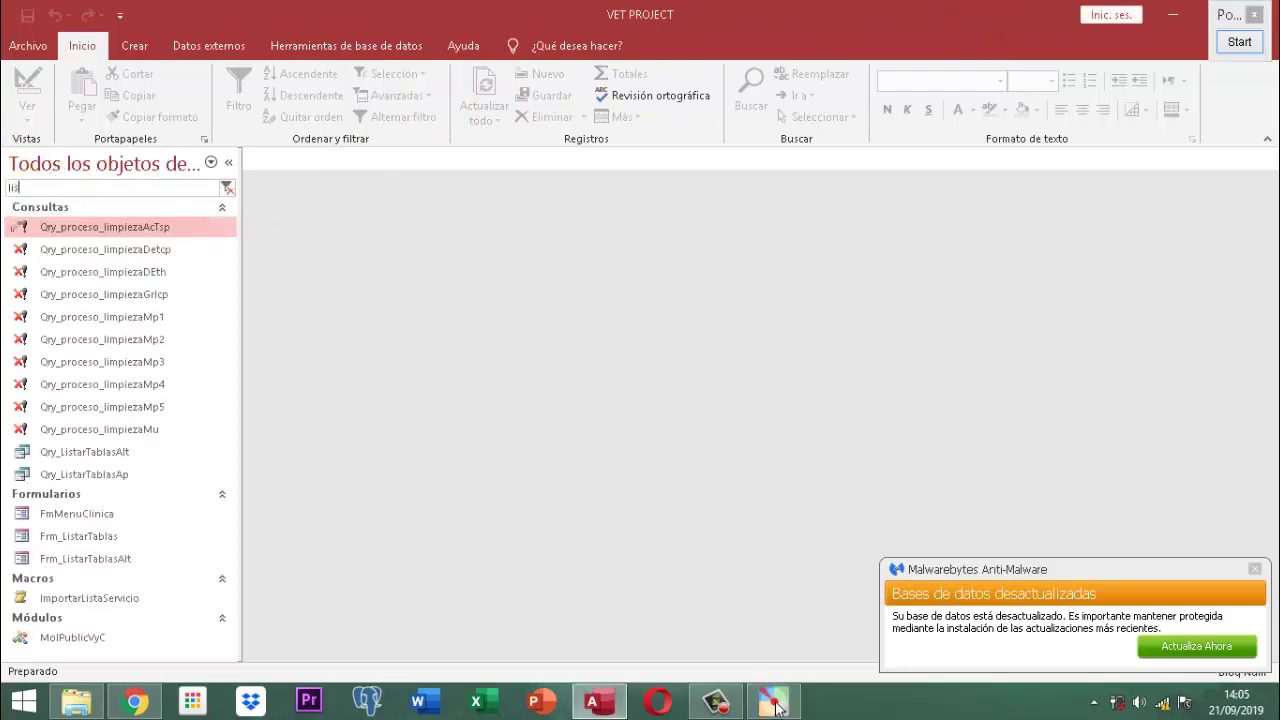
pyautogui.write('tar')
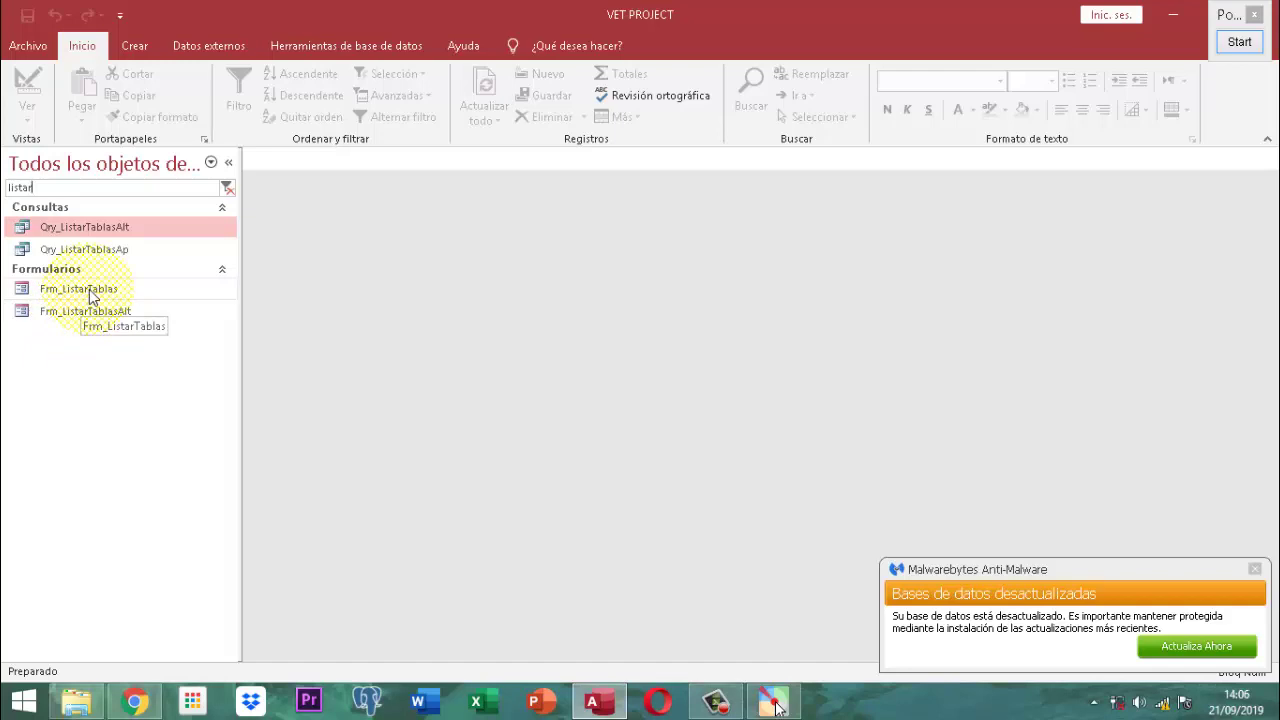
# Open the Frm_ListarTablas form, look through its list of application tables to the end and close it.
pyautogui.click(89, 290)
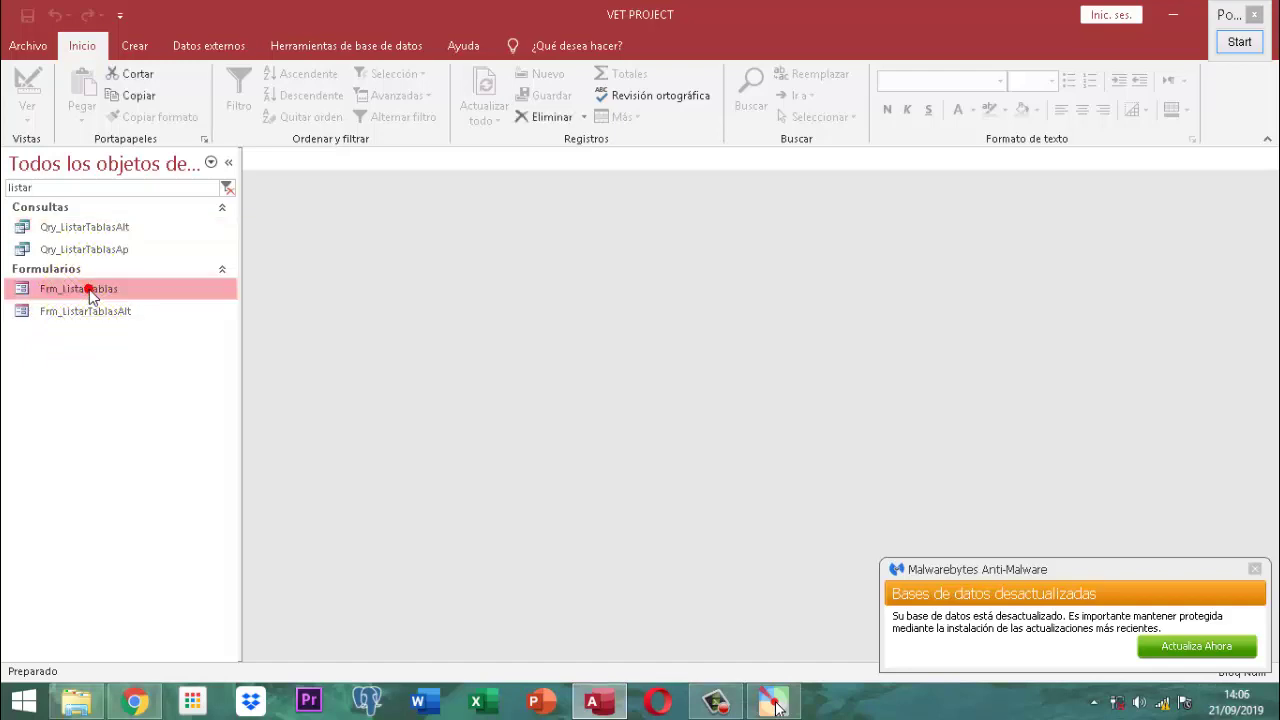
pyautogui.doubleClick(89, 289)
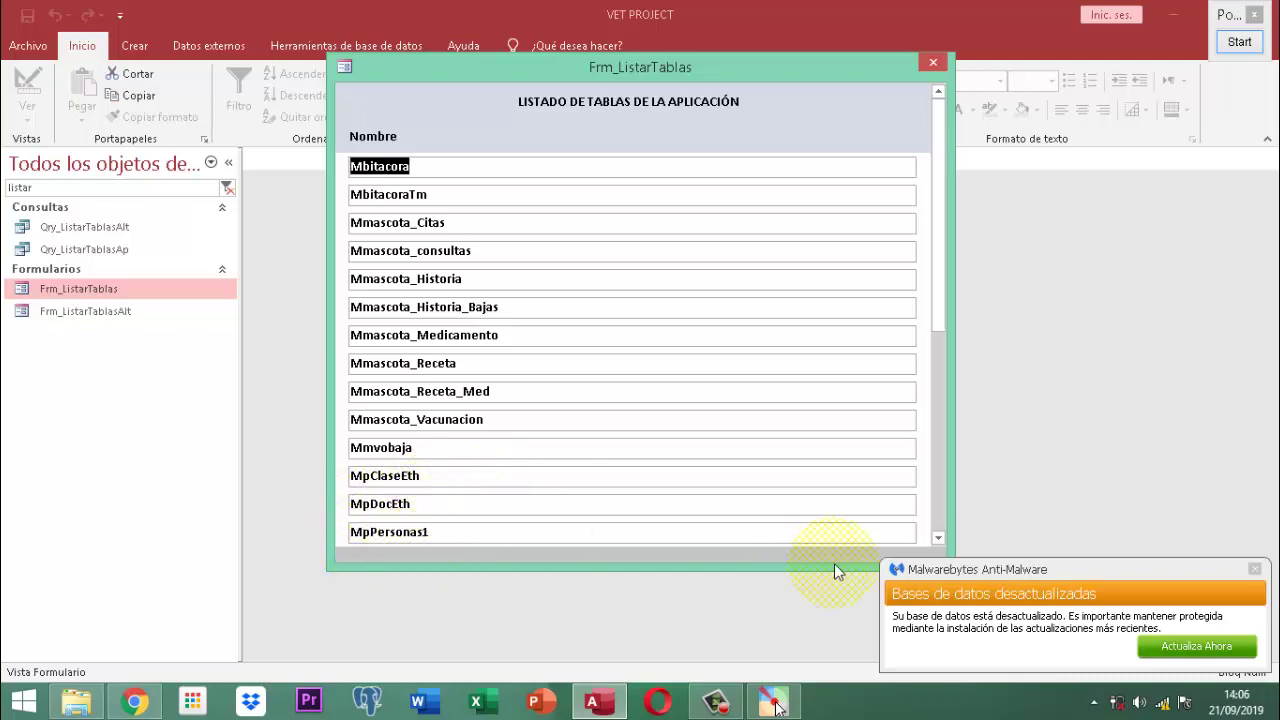
pyautogui.click(938, 538)
pyautogui.click(938, 538)
pyautogui.click(938, 538)
pyautogui.click(938, 538)
pyautogui.click(938, 538)
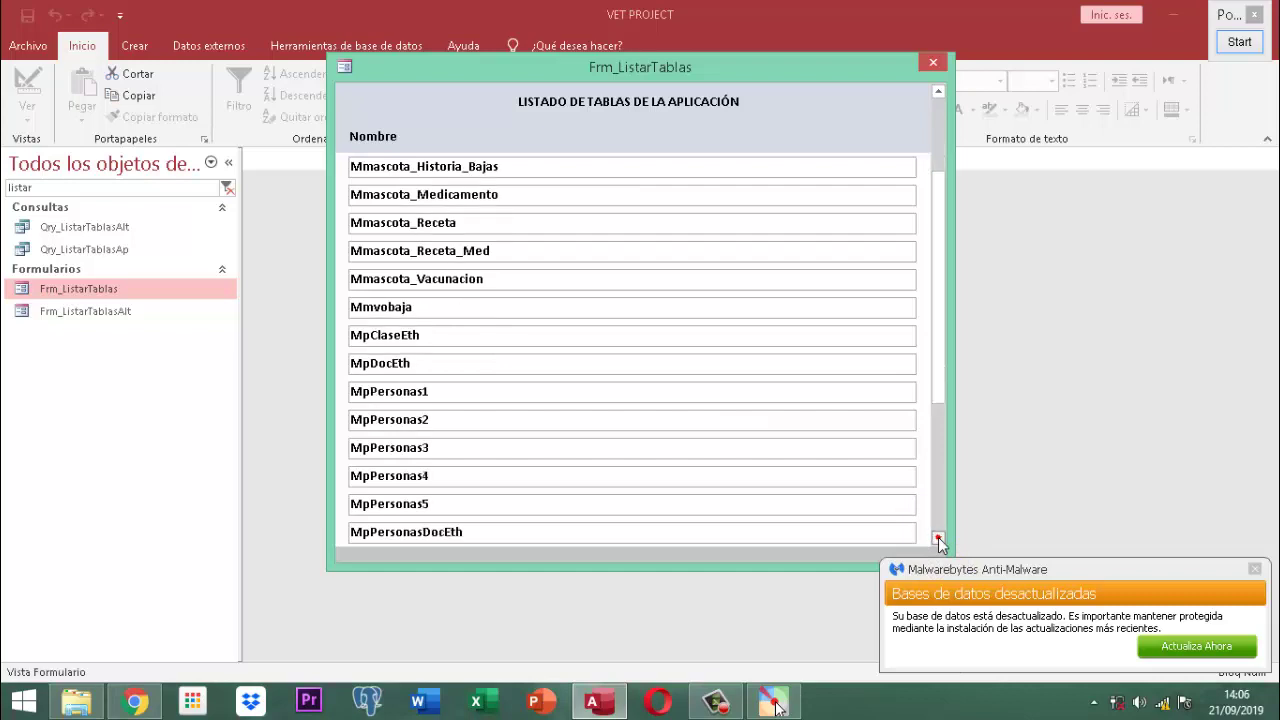
pyautogui.click(938, 538)
pyautogui.click(938, 538)
pyautogui.click(938, 538)
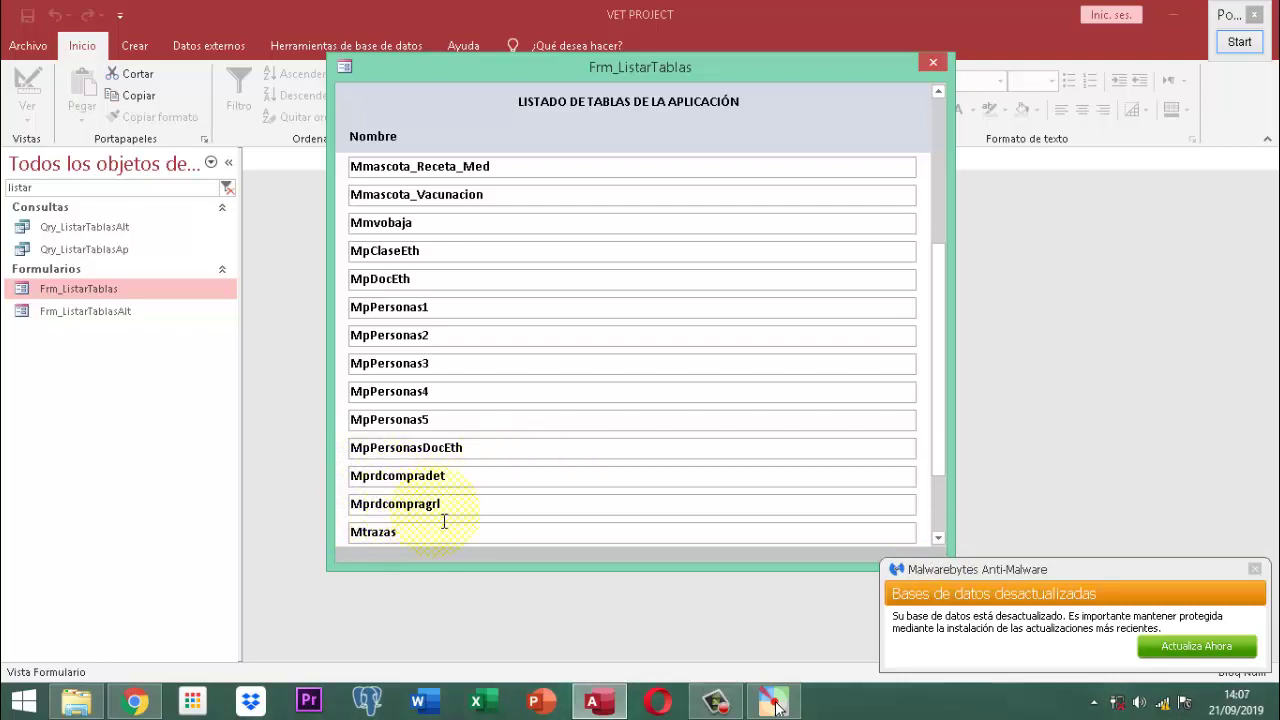
pyautogui.click(937, 539)
pyautogui.click(937, 539)
pyautogui.click(937, 539)
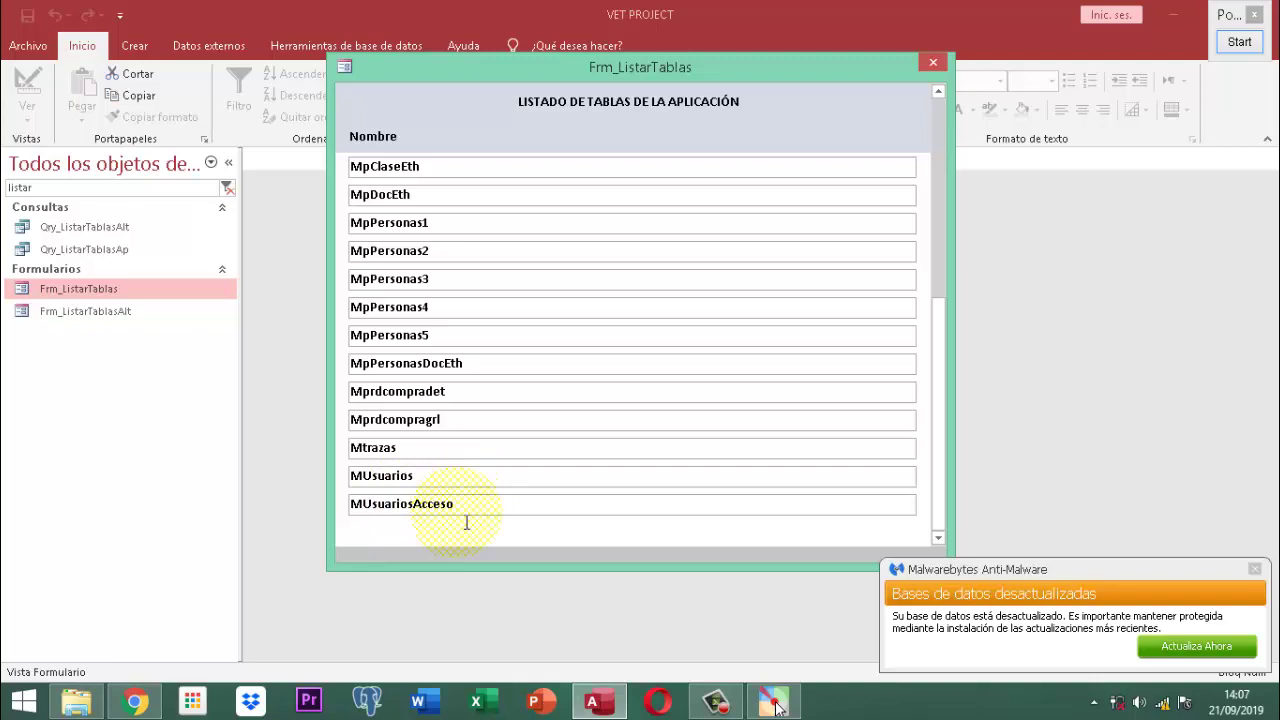
pyautogui.click(932, 64)
# Open the Frm_ListarTablasAlt form to check its list of alternative tables and close it.
pyautogui.doubleClick(58, 314)
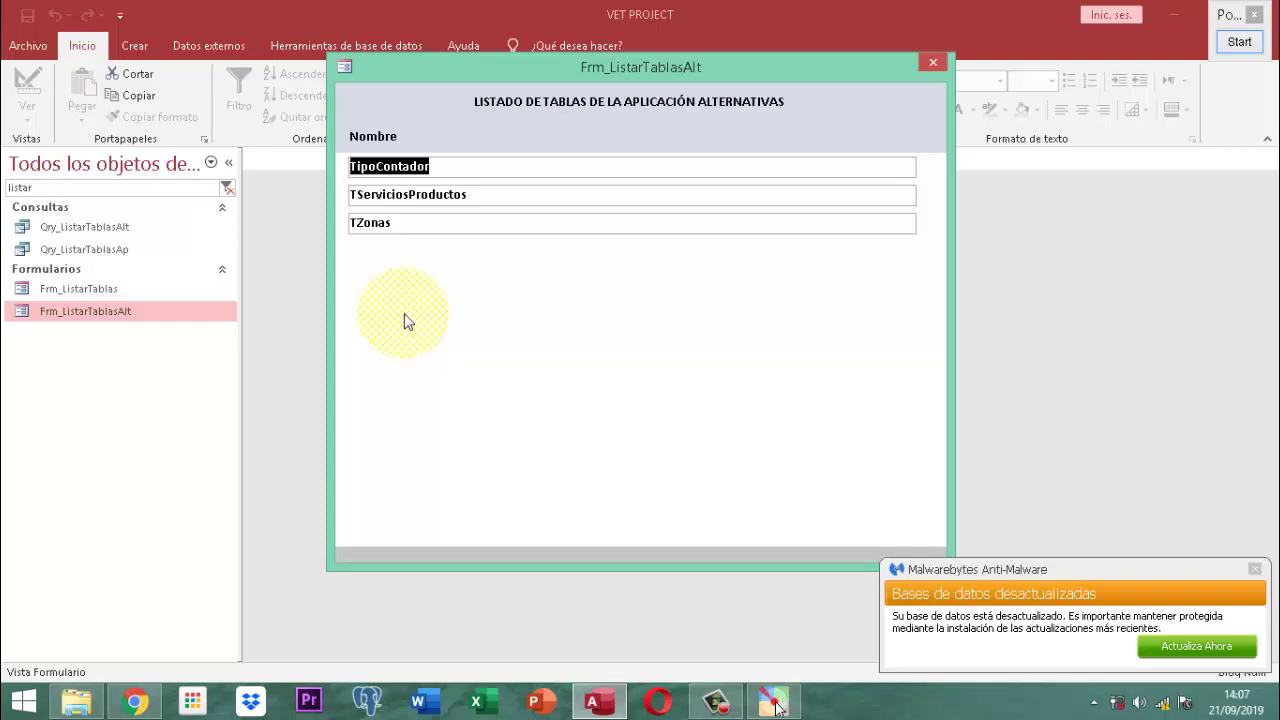
pyautogui.click(930, 62)
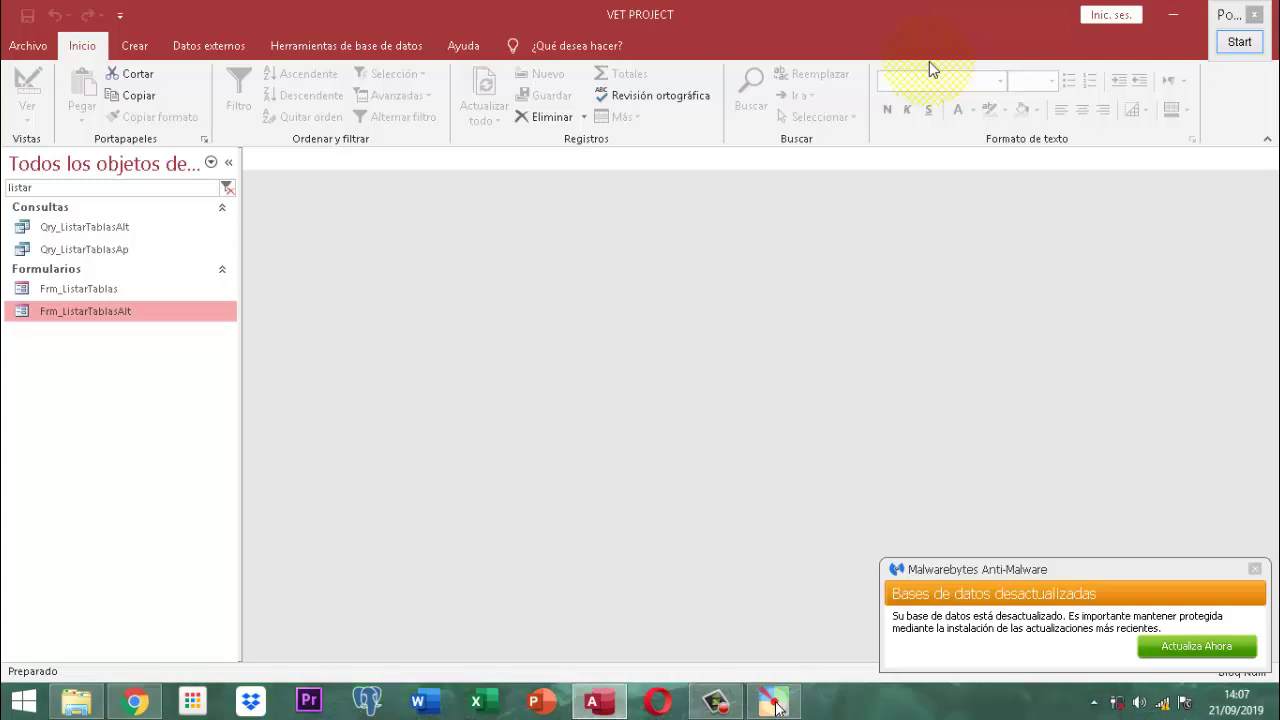
# Open the Qry_ListarTablasAp query in design view.
pyautogui.click(74, 230)
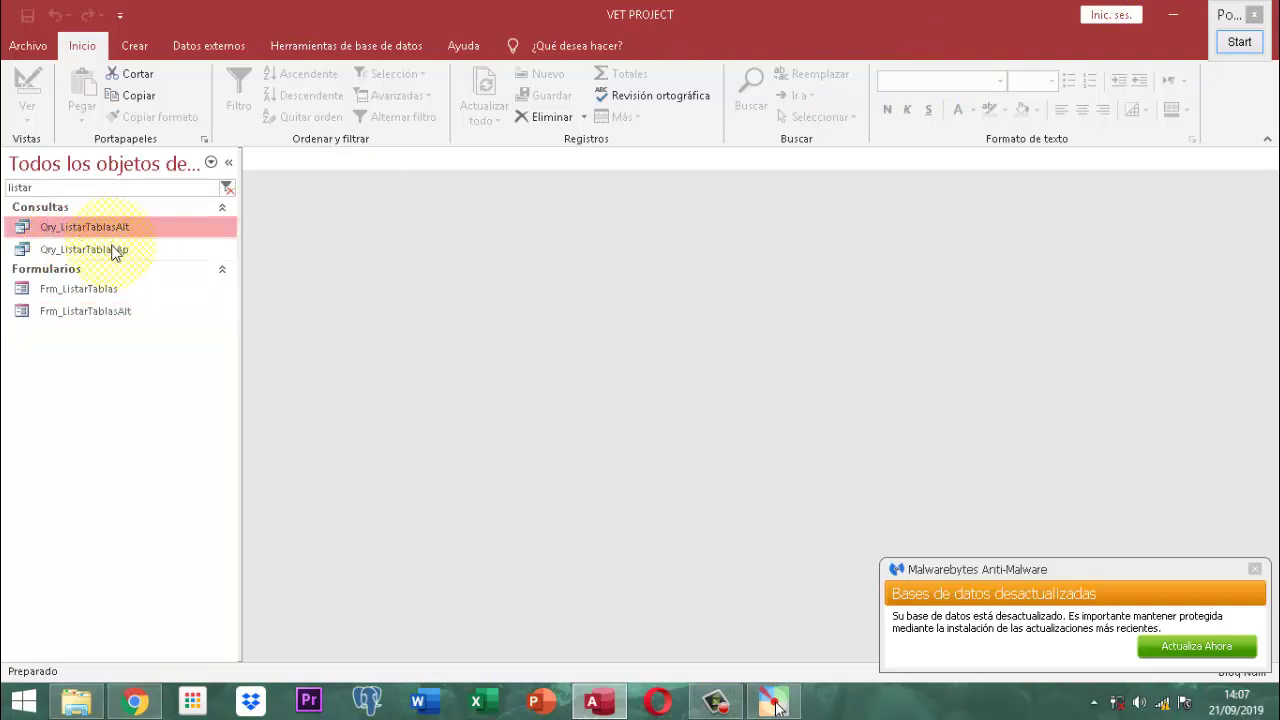
pyautogui.click(111, 249)
pyautogui.rightClick(111, 250)
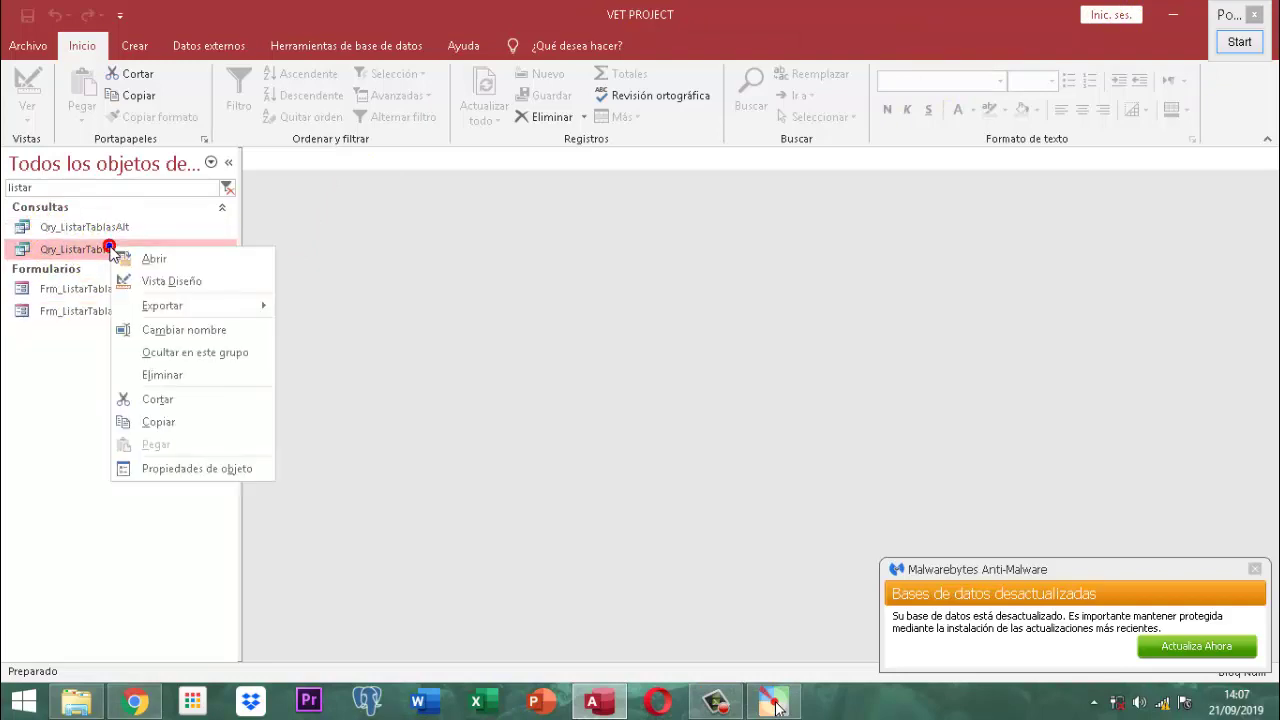
pyautogui.click(168, 283)
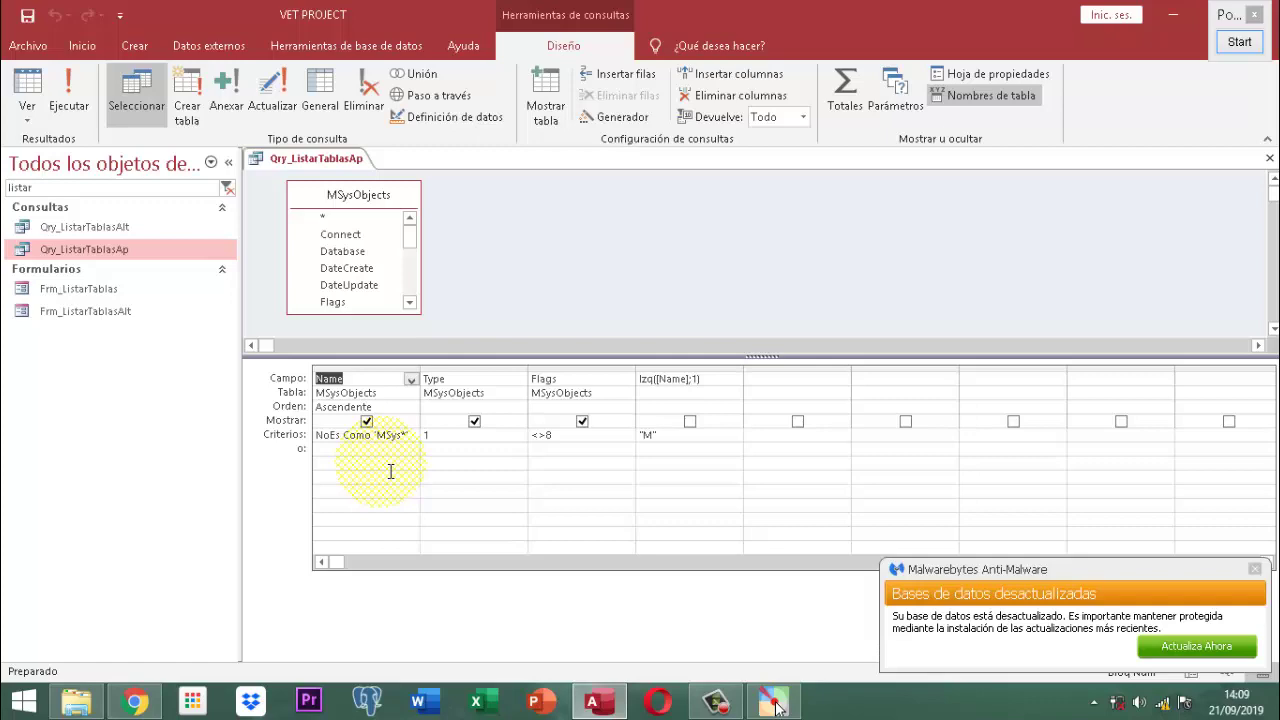
# Start the Pointofix annotation mode and magnify the Name column's criterion in the query grid to 800%.
pyautogui.click(1240, 41)
pyautogui.scroll(-7, 470, 388)
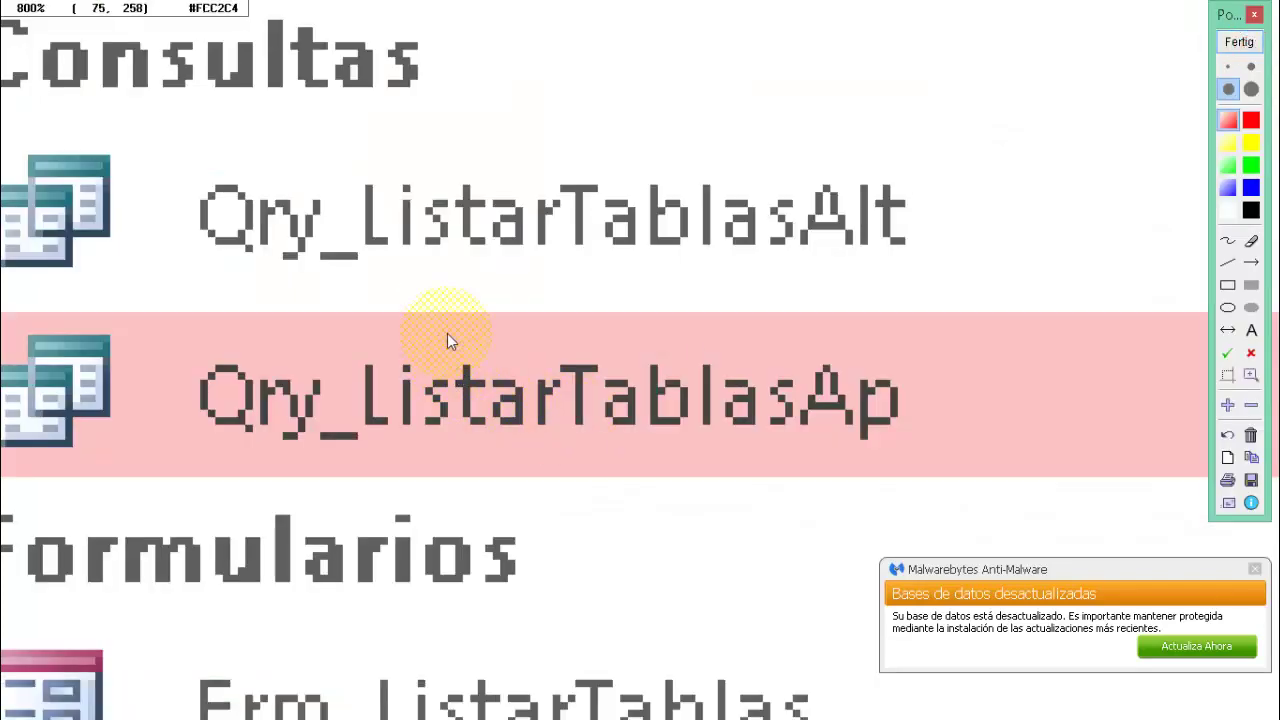
pyautogui.scroll(3, 410, 440)
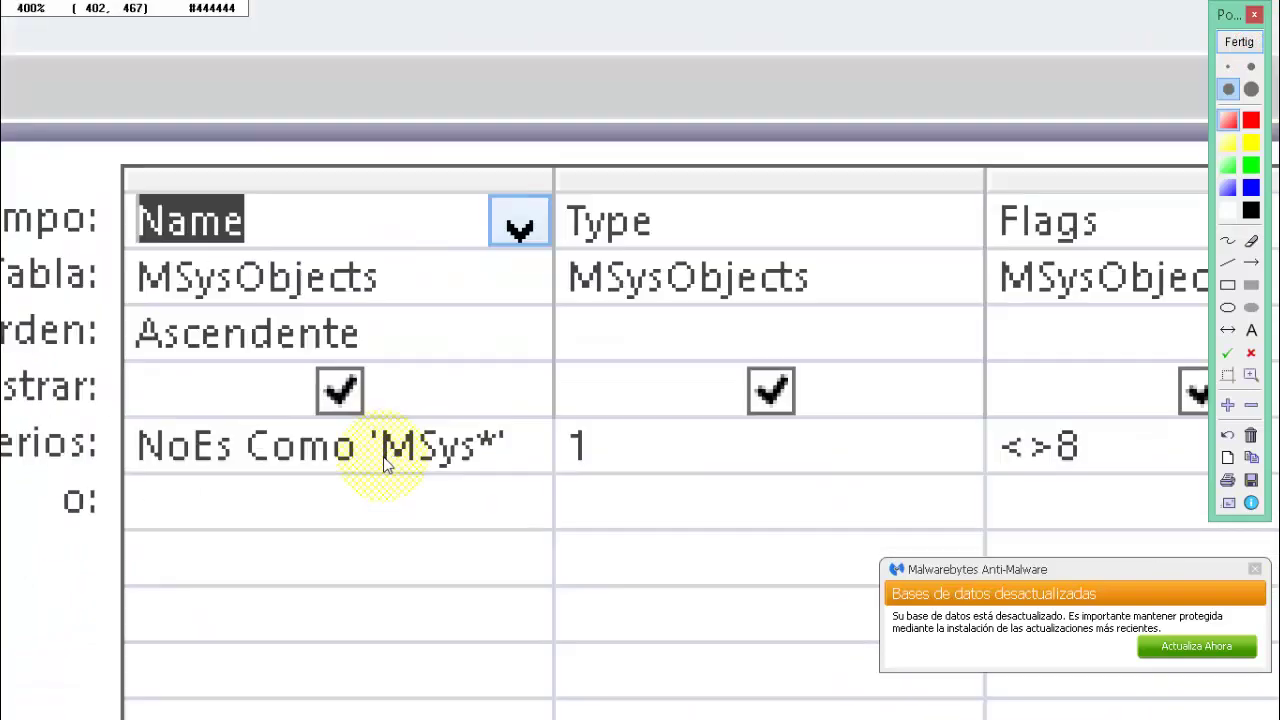
pyautogui.scroll(4, 371, 451)
pyautogui.moveTo(293, 490); pyautogui.dragTo(385, 490)
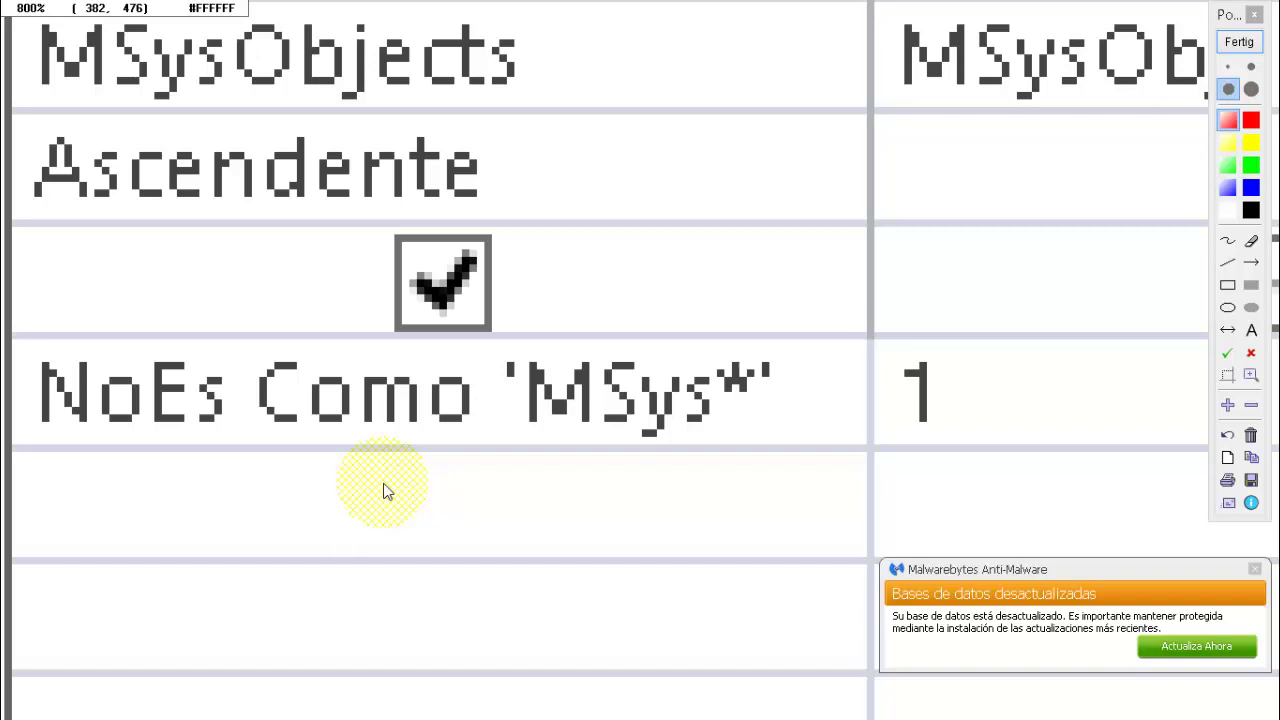
# Reduce the magnification to 400% and examine the Type column's criterion in the query grid.
pyautogui.scroll(-3, 382, 491)
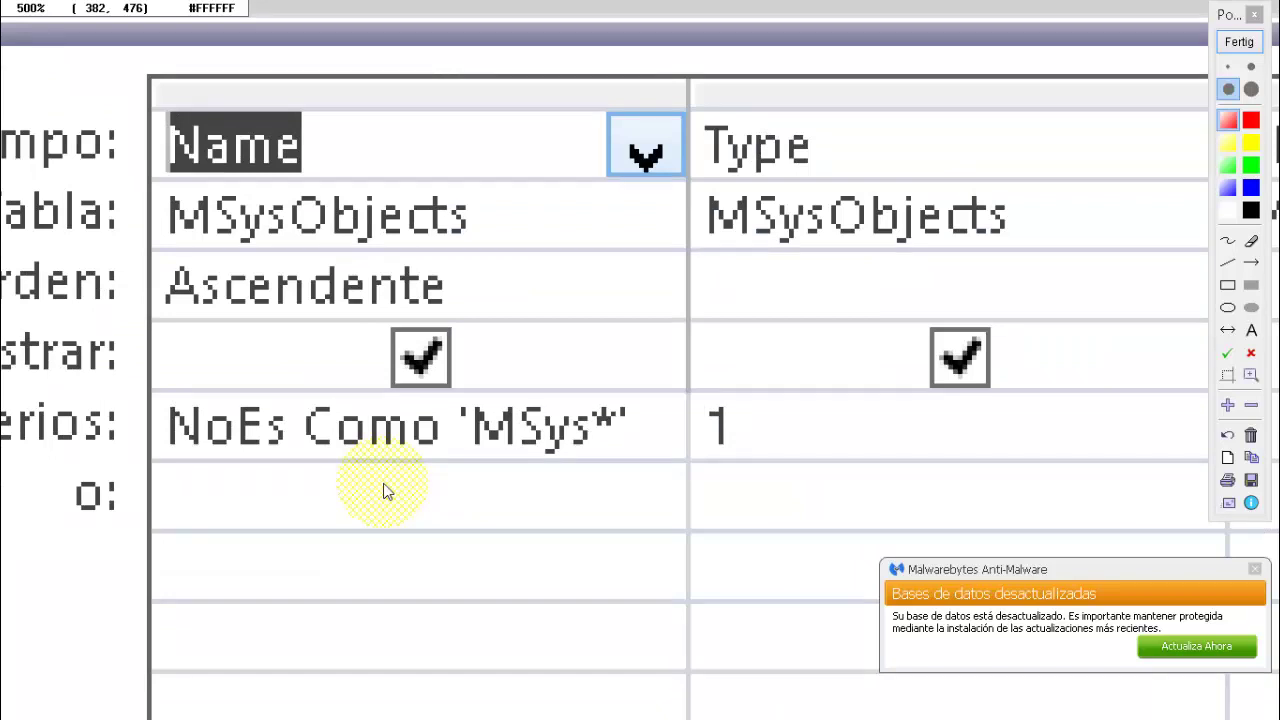
pyautogui.scroll(-2, 385, 491)
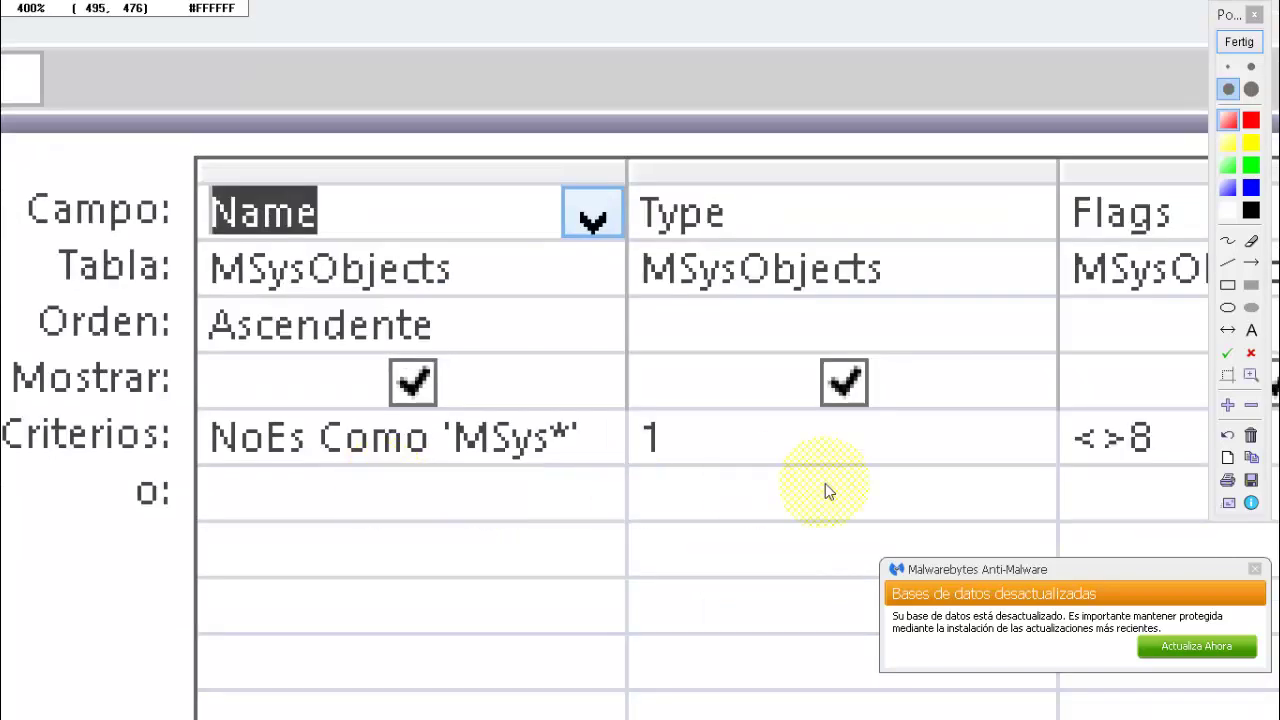
pyautogui.scroll(-1, 829, 491)
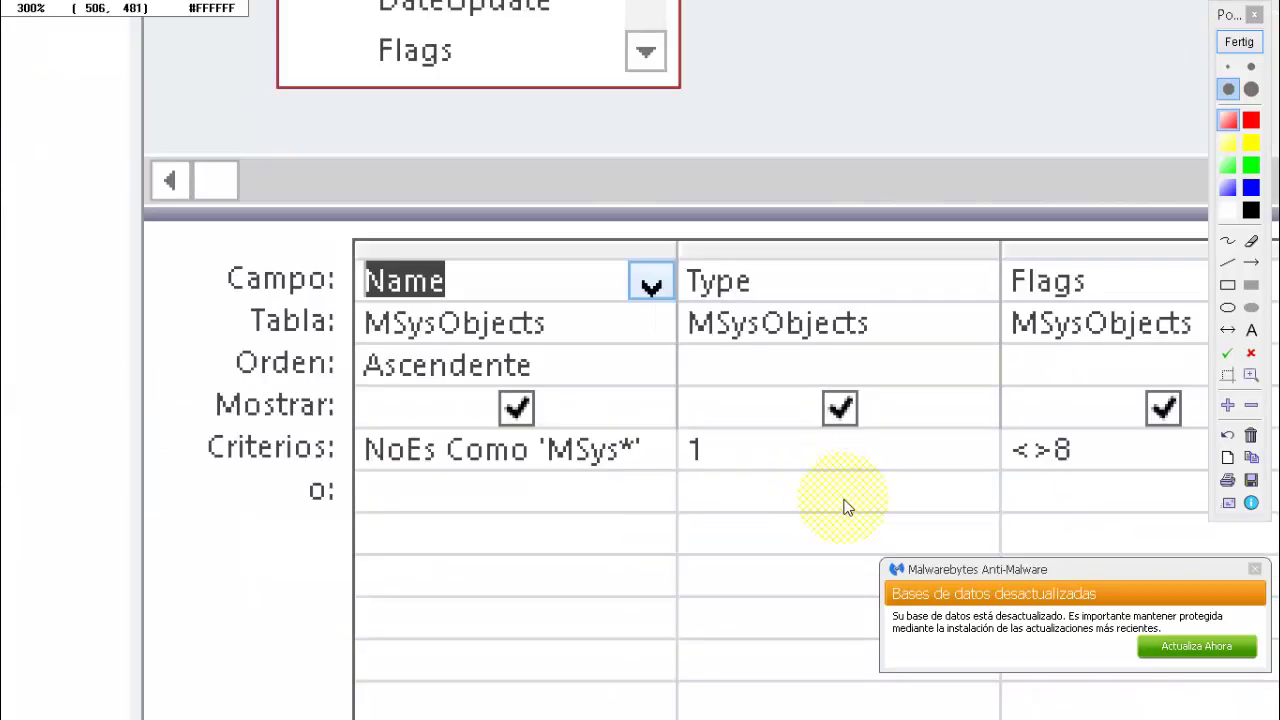
pyautogui.scroll(1, 866, 498)
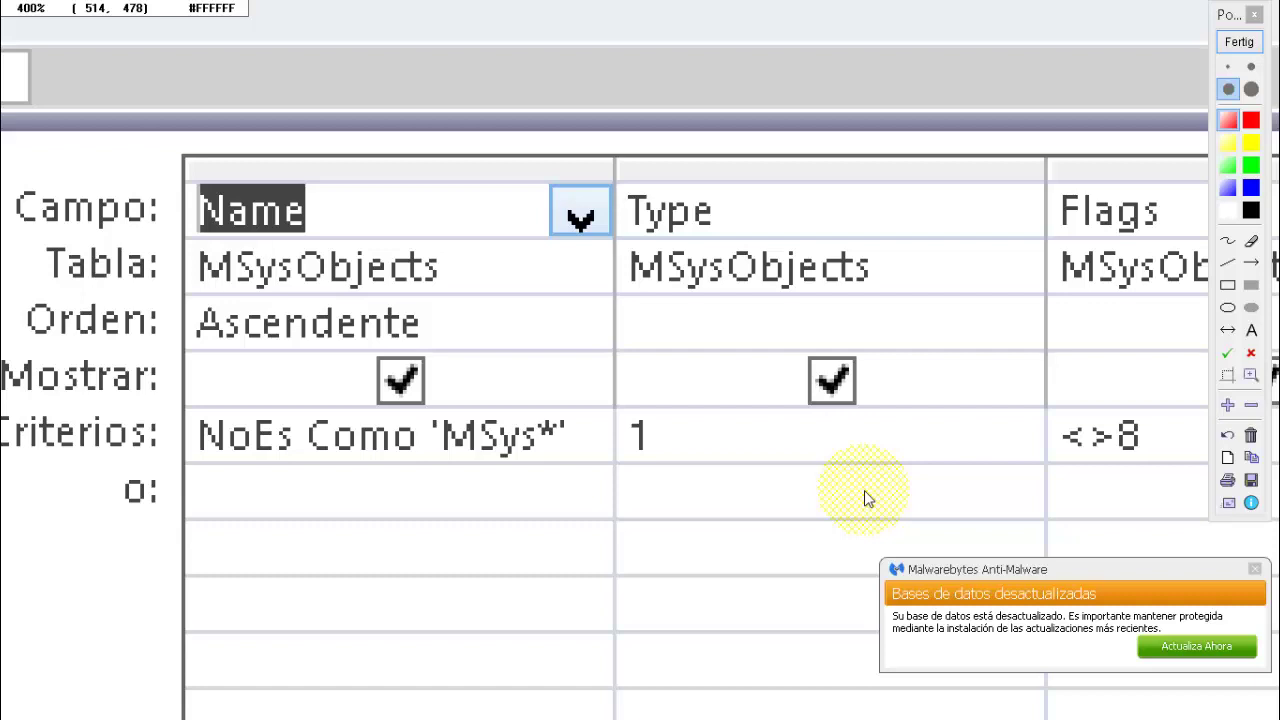
# Magnify the Flags column of the query grid up to 500% to examine its criterion.
pyautogui.scroll(-3, 866, 498)
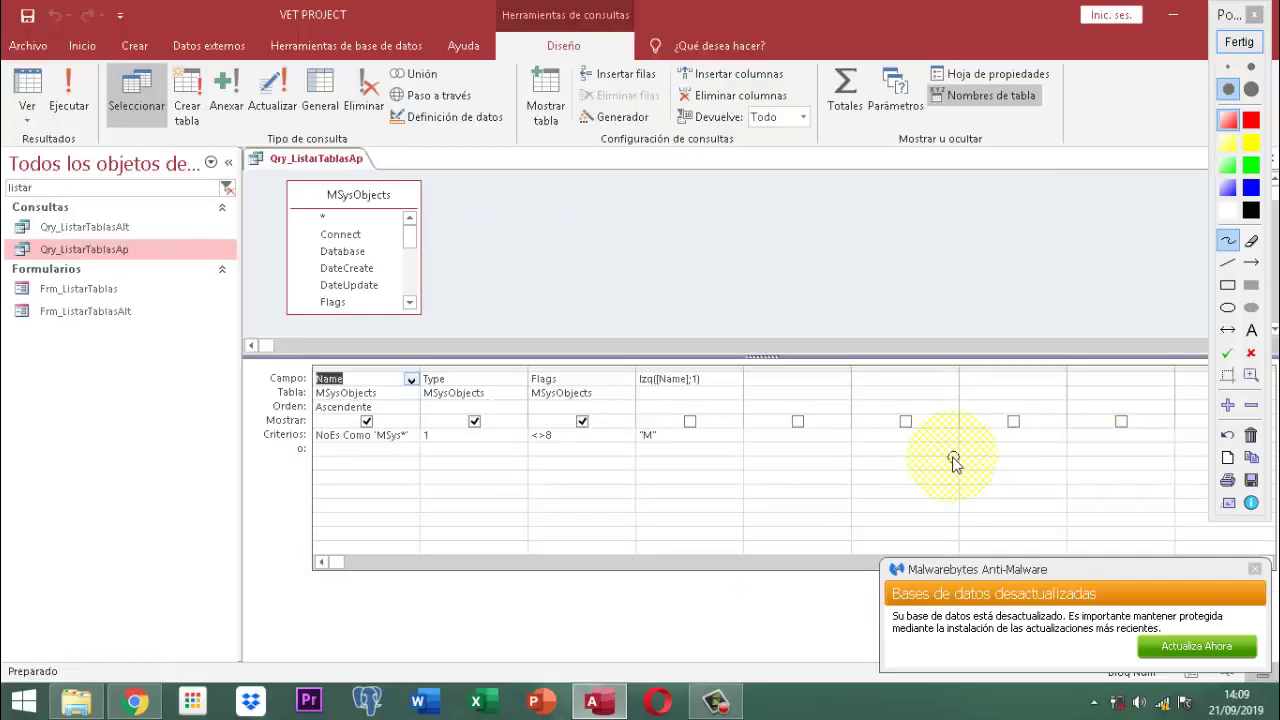
pyautogui.scroll(2, 667, 467)
pyautogui.scroll(-1, 5, 480)
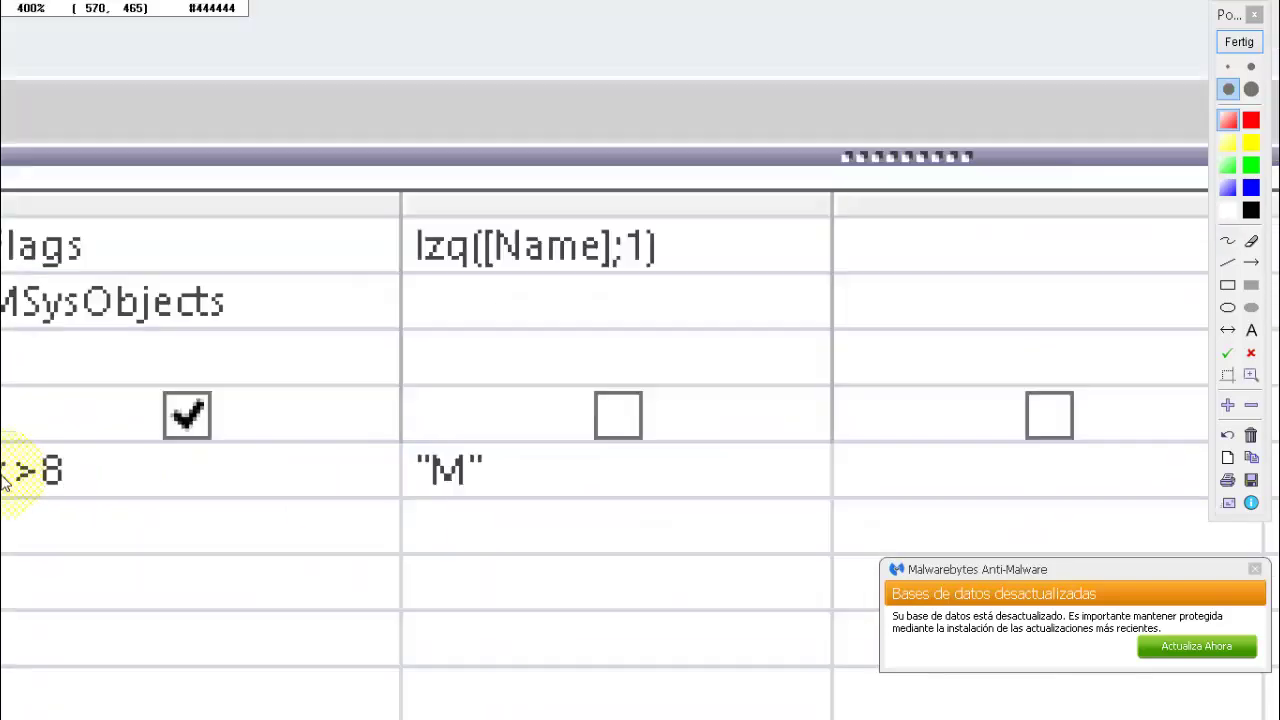
pyautogui.scroll(-2, 5, 478)
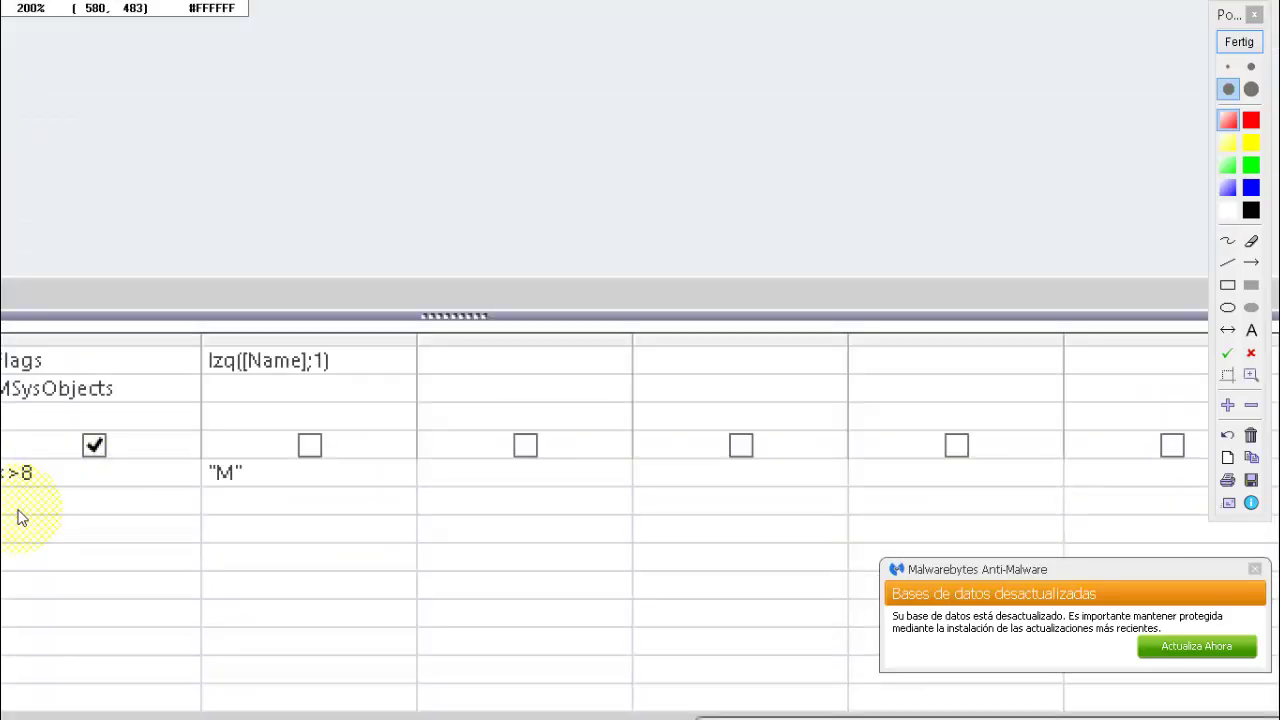
pyautogui.scroll(-1, 70, 487)
pyautogui.scroll(2, 314, 457)
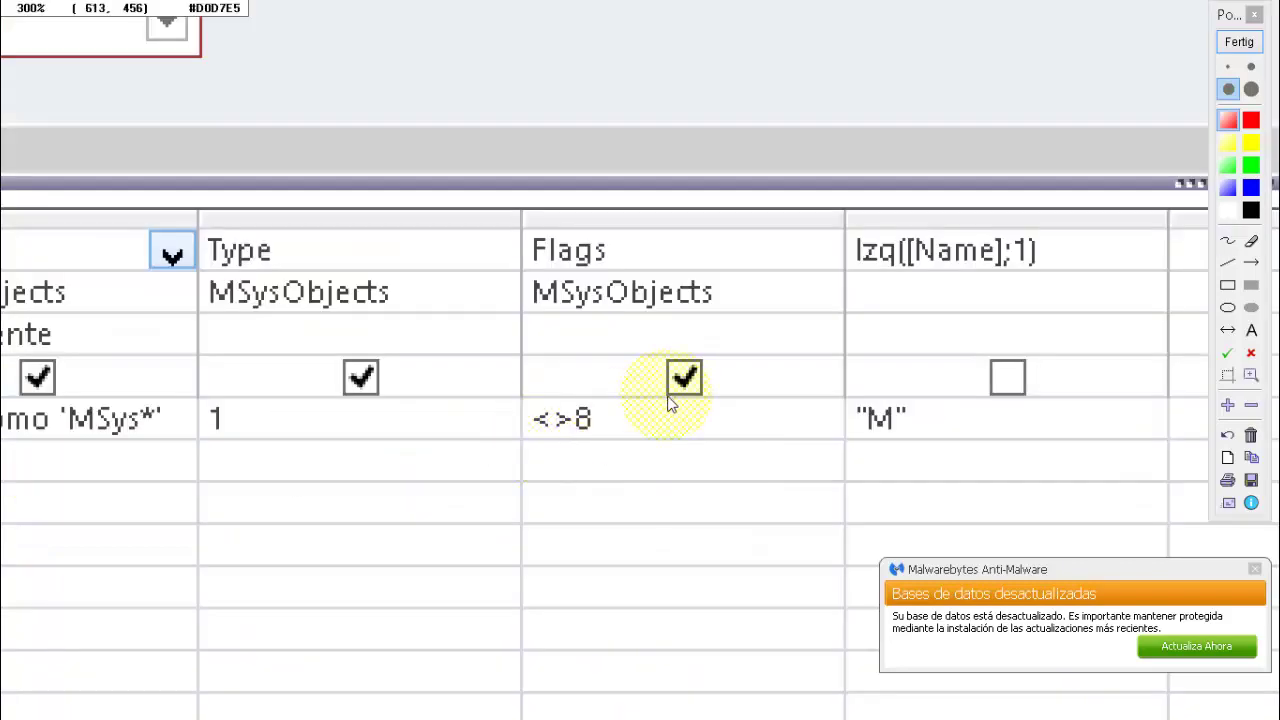
pyautogui.scroll(2, 1097, 257)
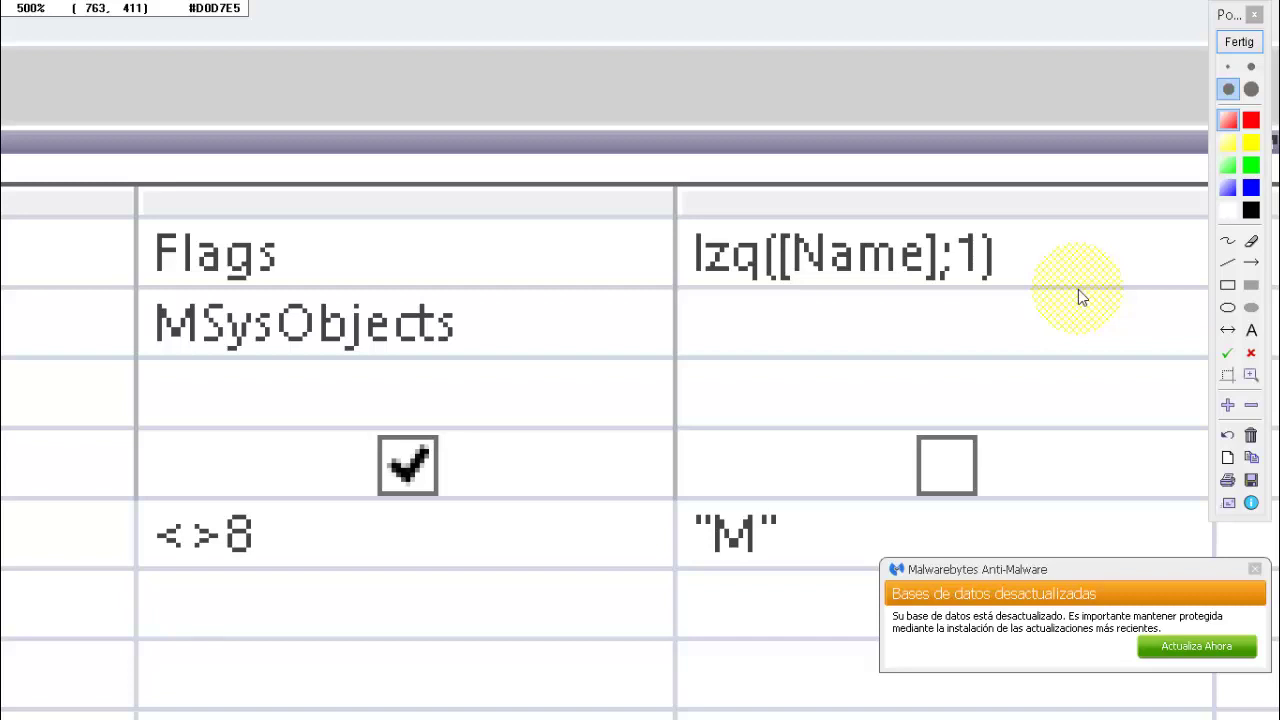
# Magnify the Izq([Name];1) field expression in the query grid to 1000%.
pyautogui.scroll(-3, 1078, 289)
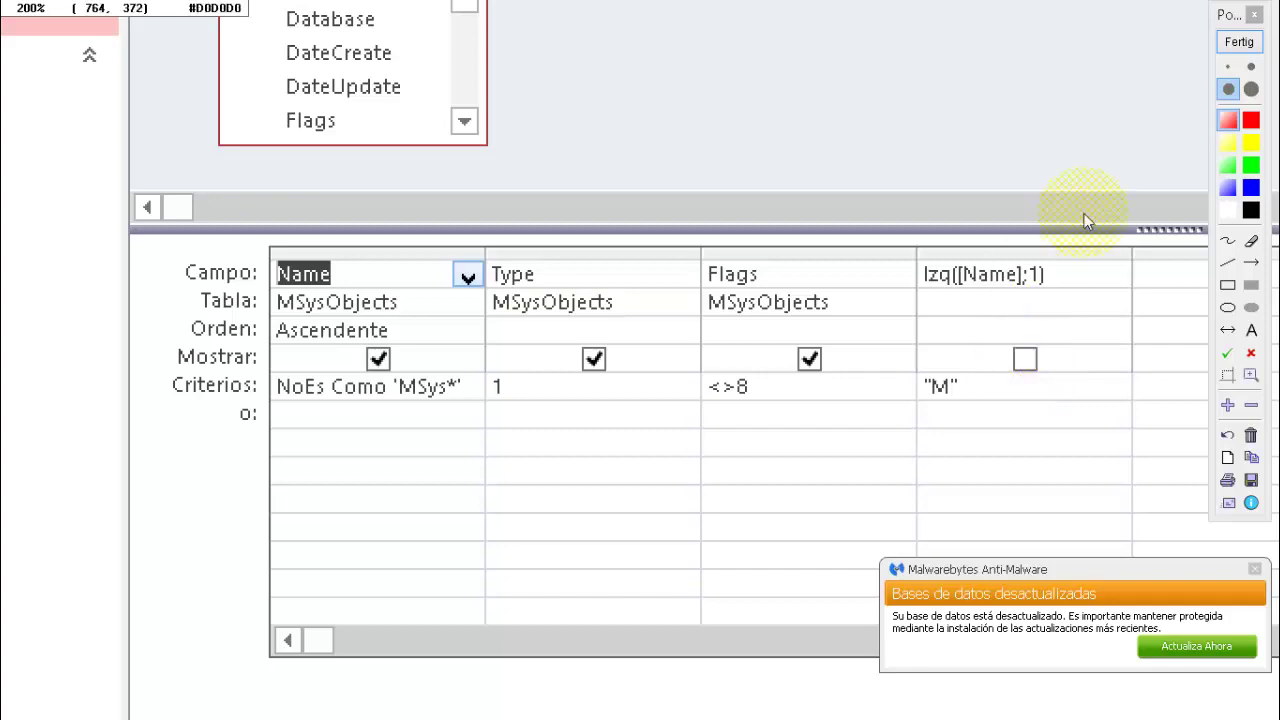
pyautogui.scroll(2, 1066, 271)
pyautogui.scroll(-2, 1066, 271)
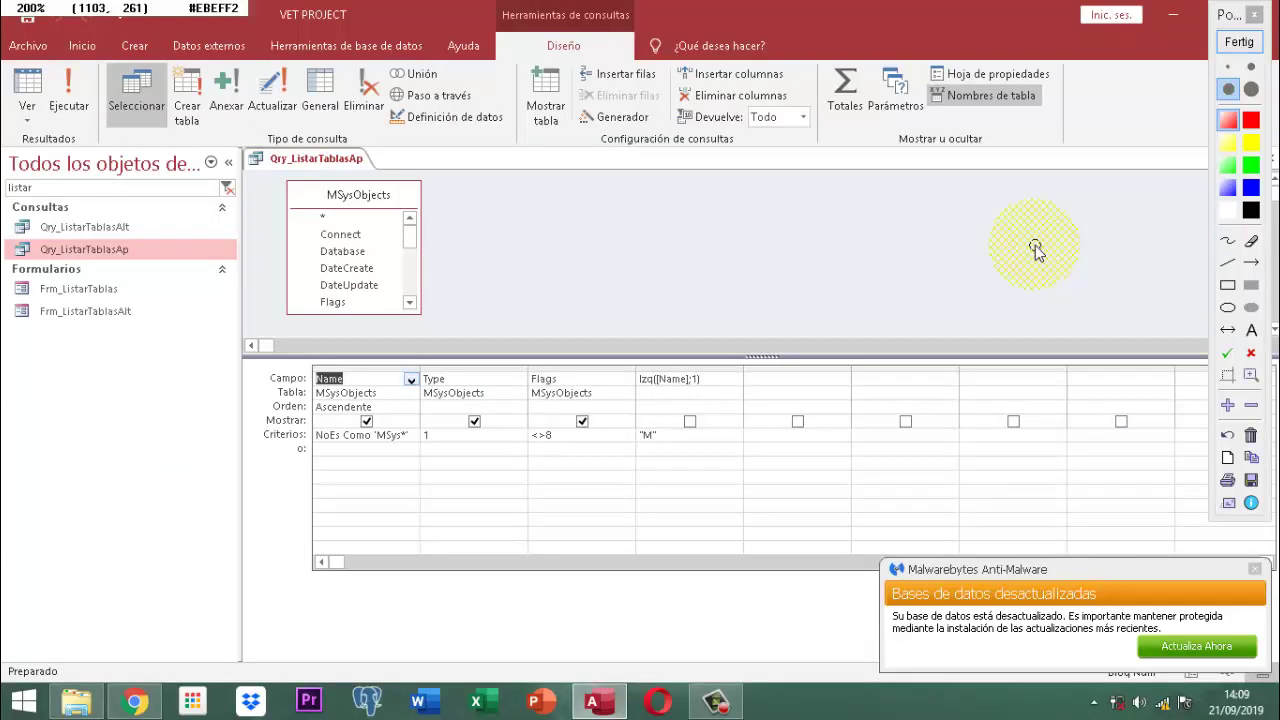
pyautogui.scroll(2, 1034, 249)
pyautogui.scroll(-2, 686, 177)
pyautogui.scroll(3, 641, 126)
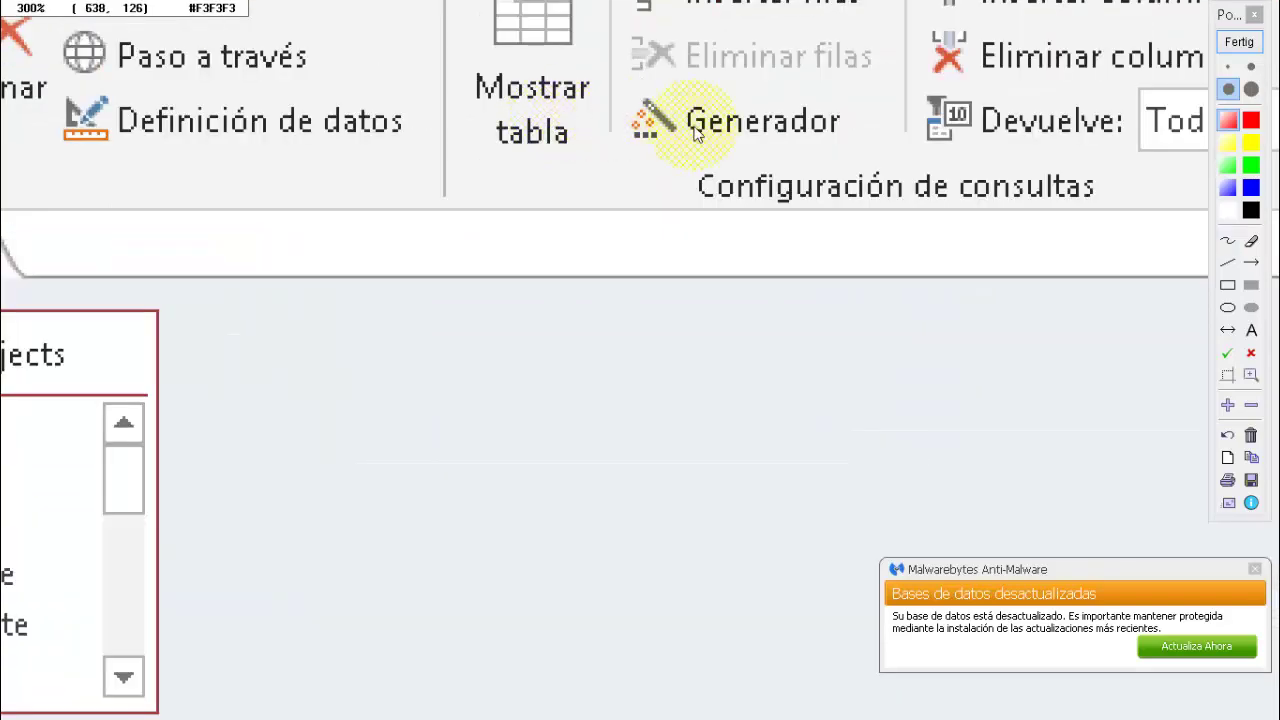
pyautogui.scroll(-3, 701, 128)
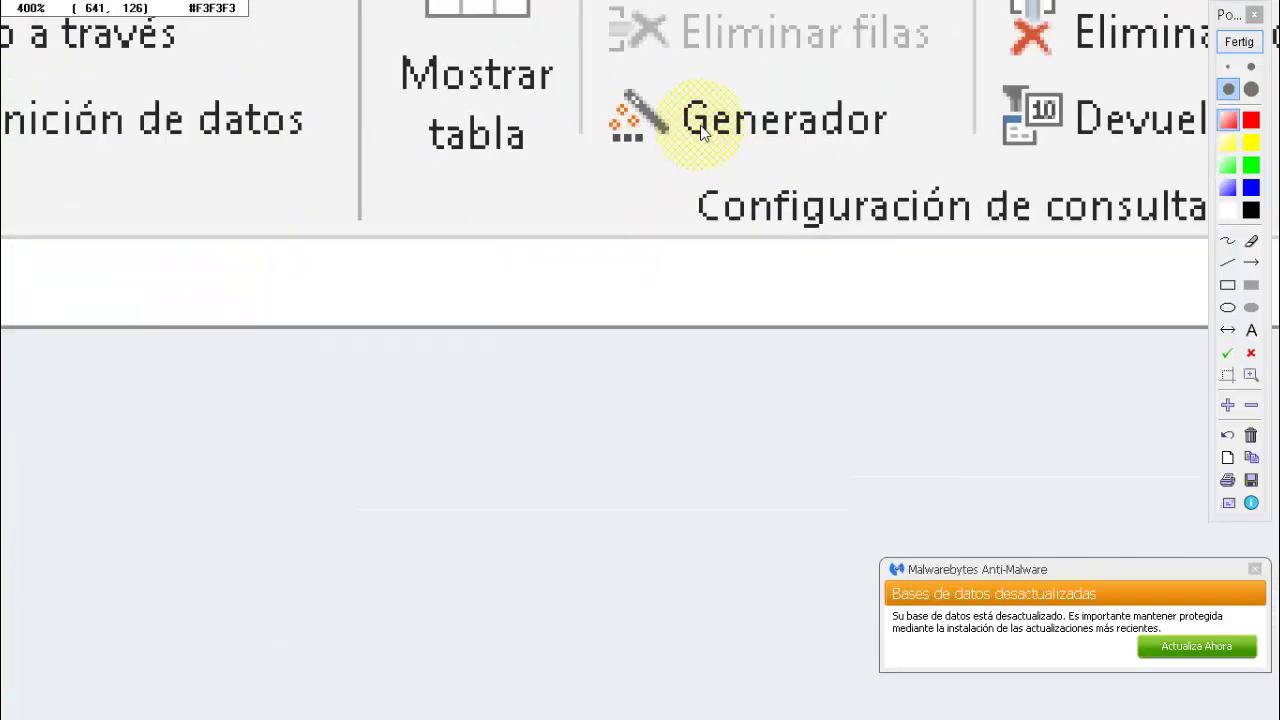
pyautogui.scroll(2, 709, 414)
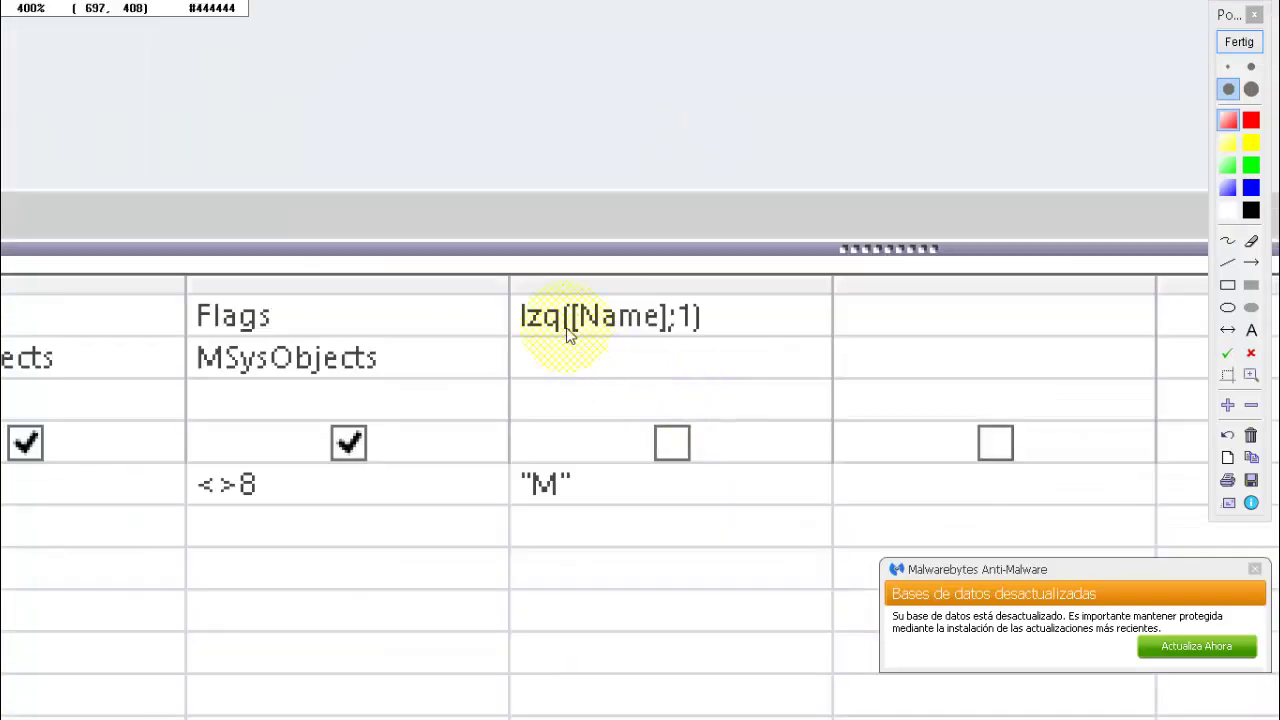
pyautogui.scroll(3, 569, 329)
pyautogui.scroll(2, 549, 352)
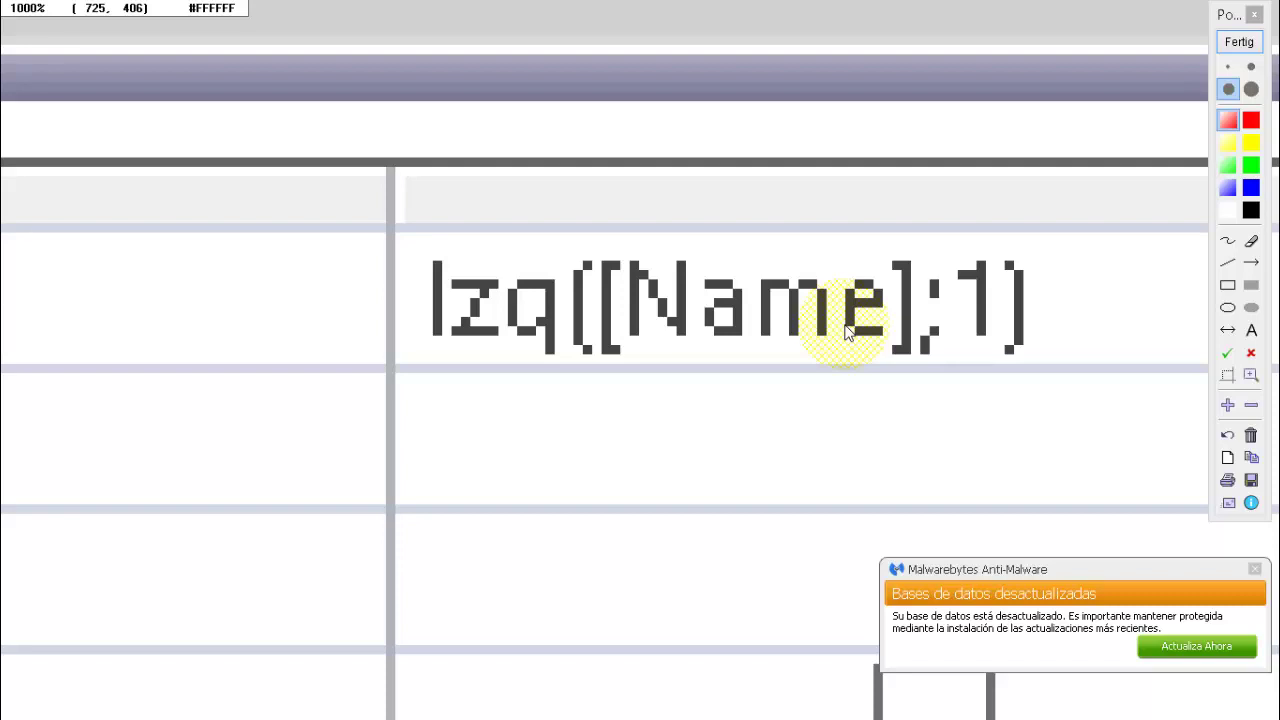
# Magnify the criterion under the Izq([Name];1) expression to 1000%, return to normal view and end the annotation mode.
pyautogui.scroll(-4, 845, 332)
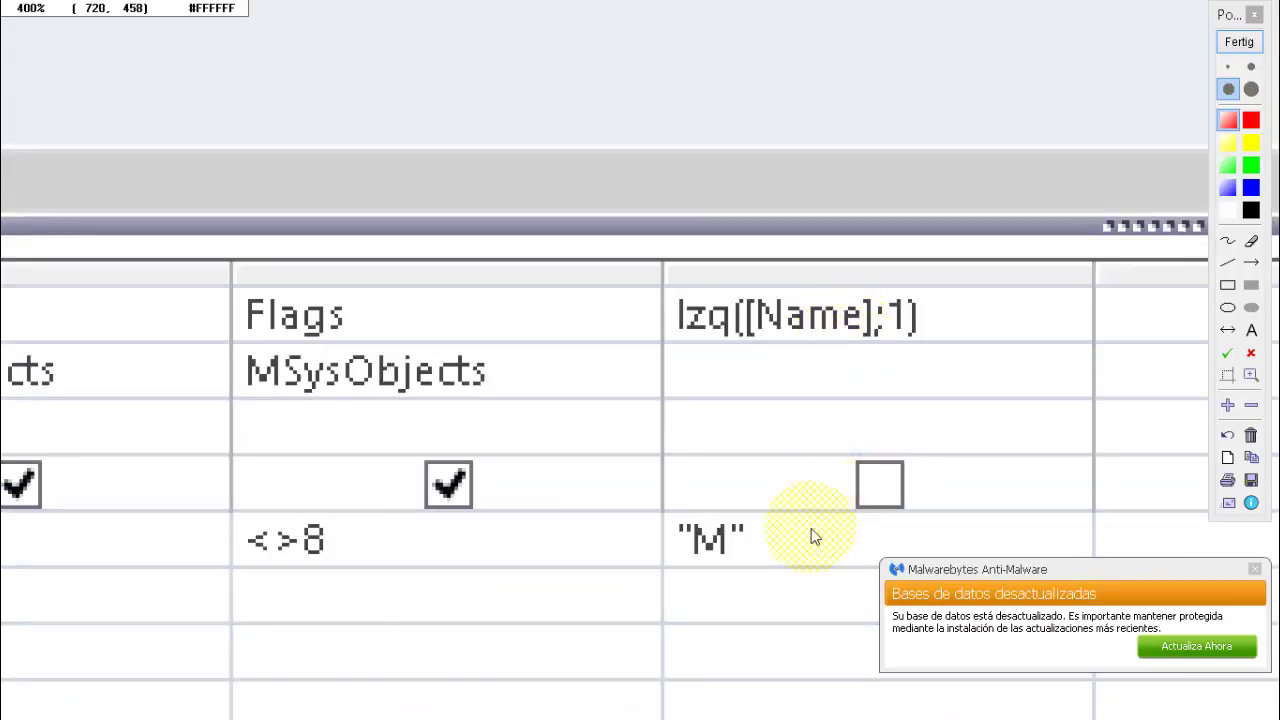
pyautogui.scroll(2, 811, 534)
pyautogui.scroll(2, 755, 563)
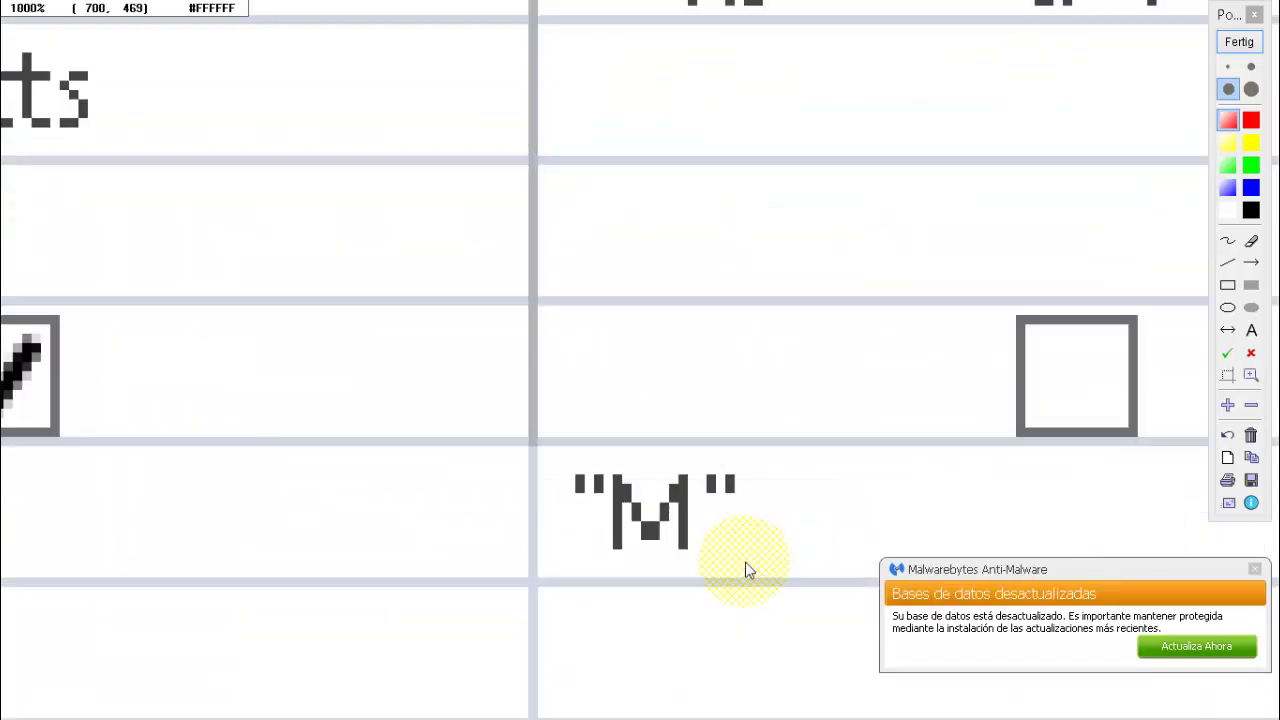
pyautogui.scroll(-5, 745, 569)
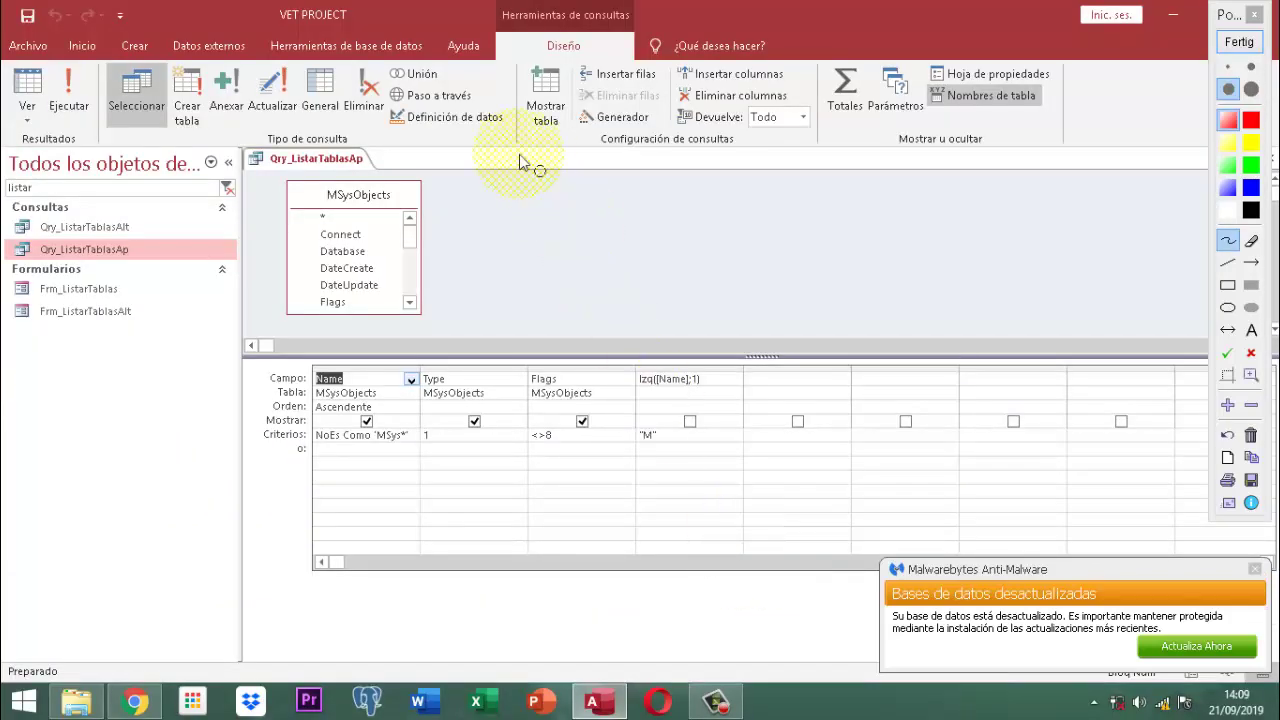
pyautogui.click(1239, 40)
# Close the Qry_ListarTablasAp query and select the Frm_ListarTablas form.
pyautogui.rightClick(334, 161)
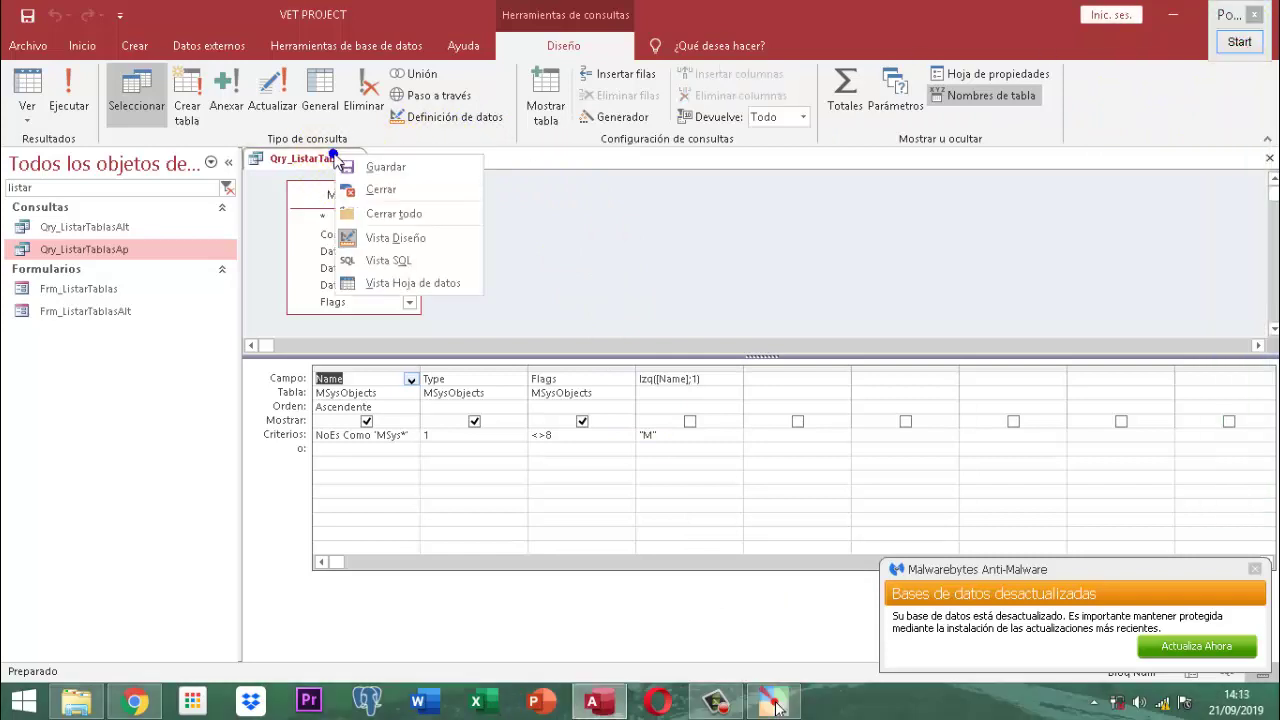
pyautogui.click(412, 163)
pyautogui.rightClick(298, 160)
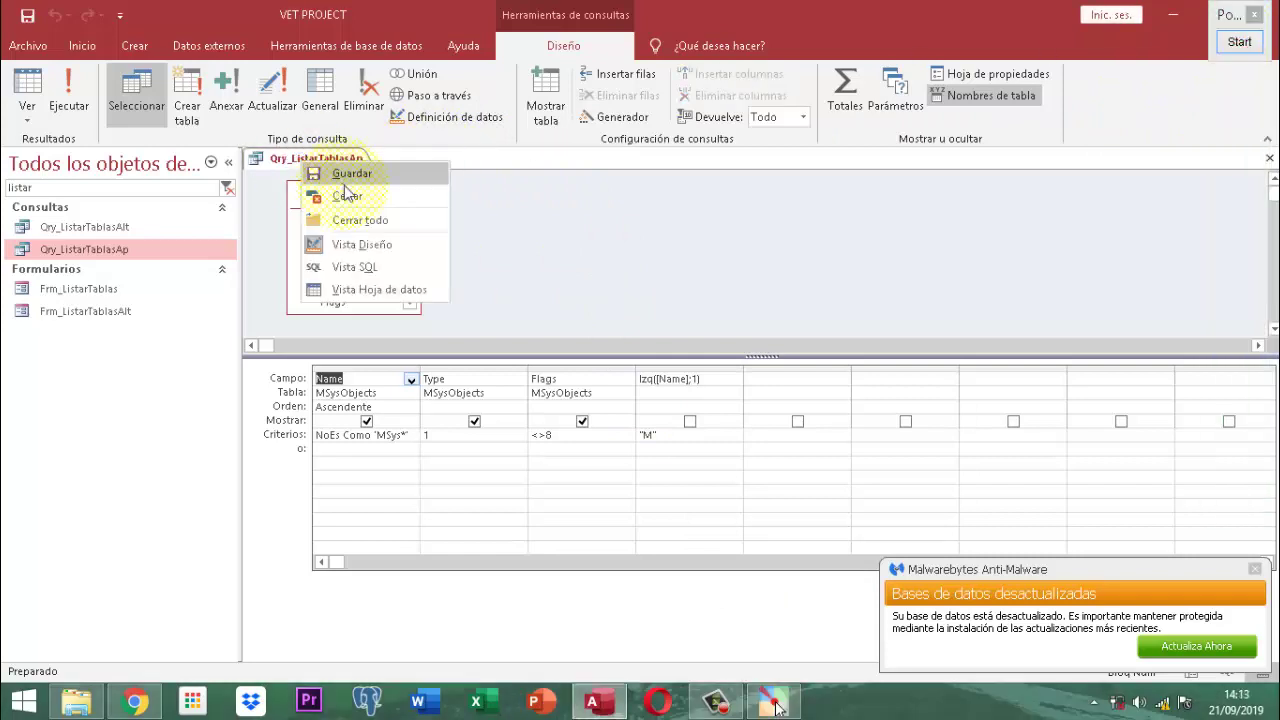
pyautogui.click(345, 196)
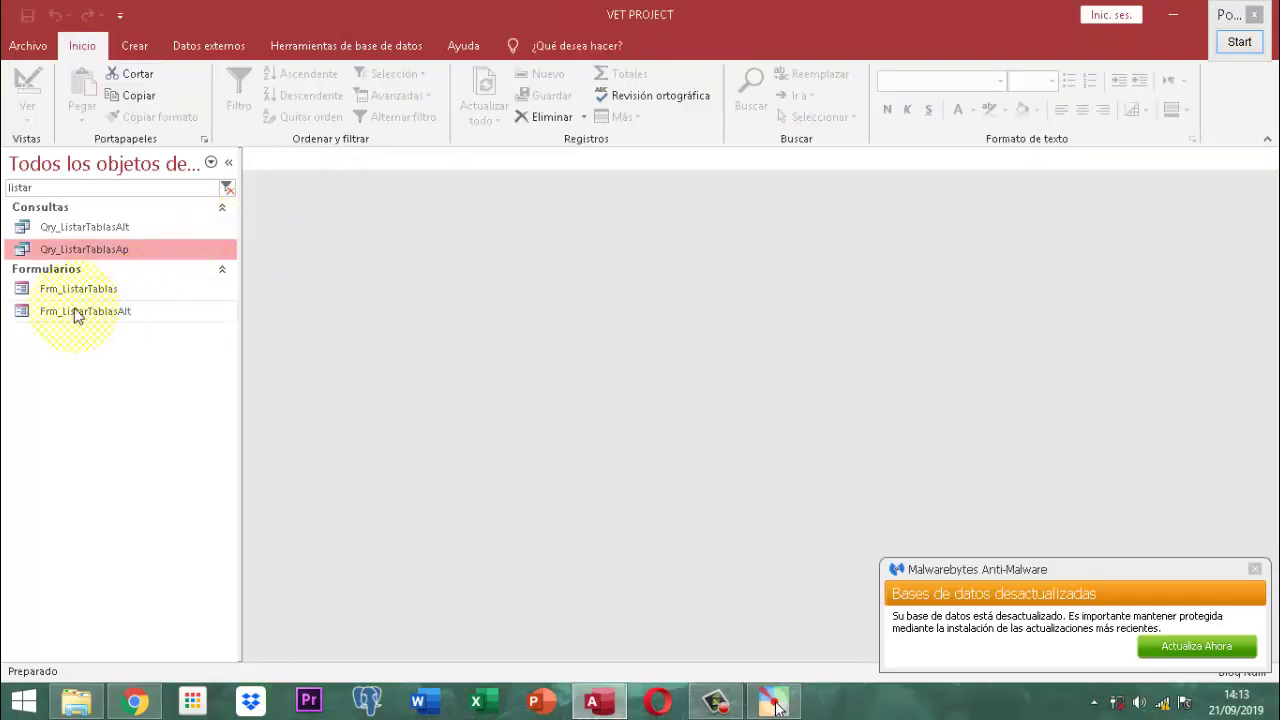
pyautogui.click(44, 292)
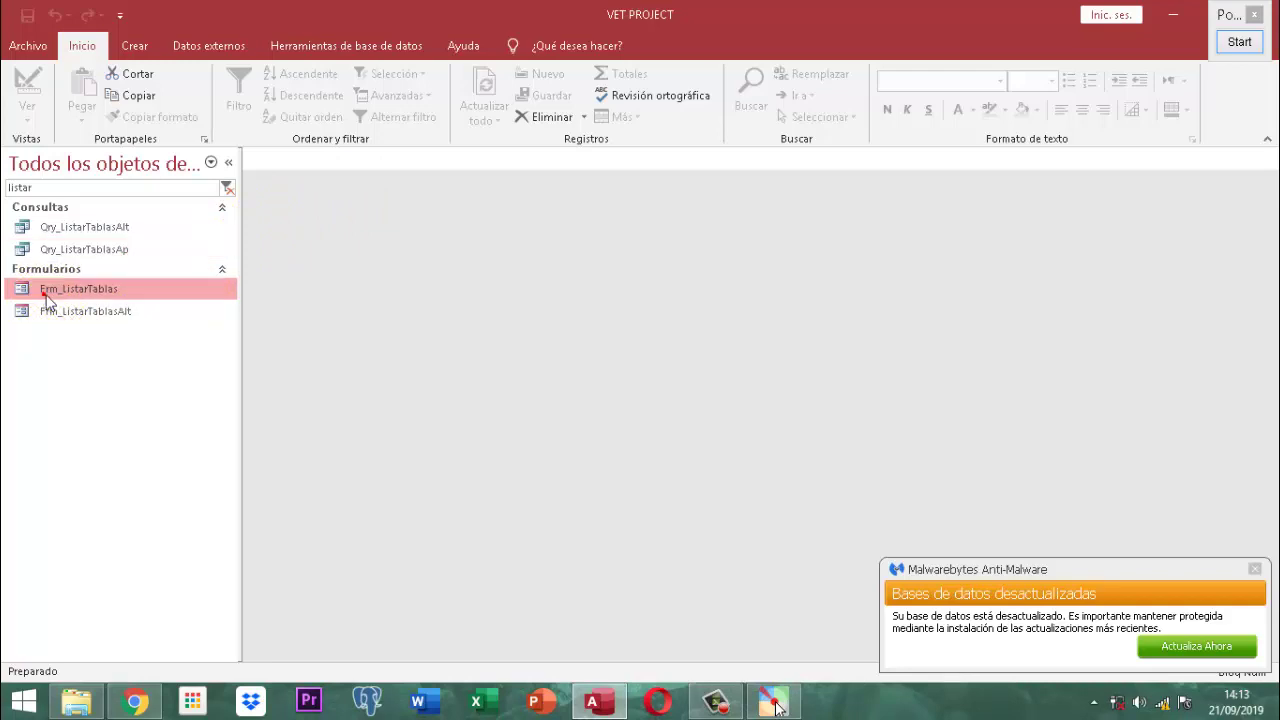
# Magnify the listar queries and forms in the object list up to 600% to compare their names, and end the annotation mode.
pyautogui.click(1239, 42)
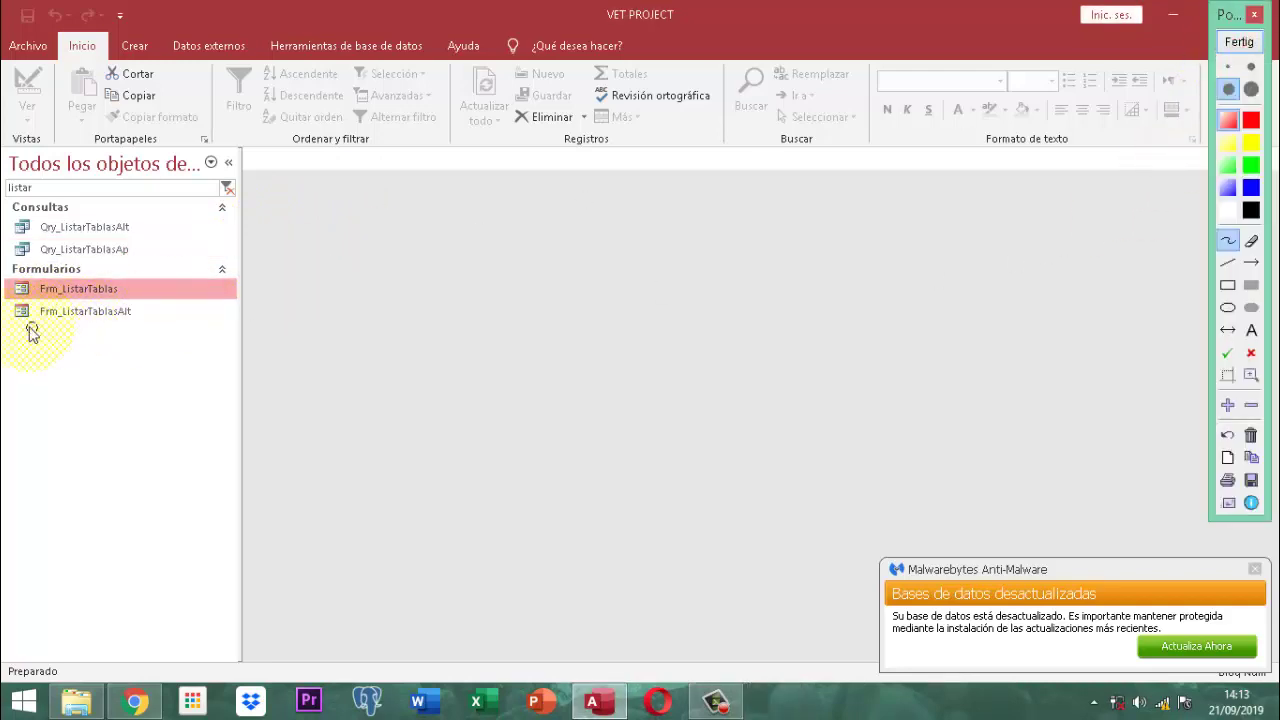
pyautogui.scroll(5, 33, 320)
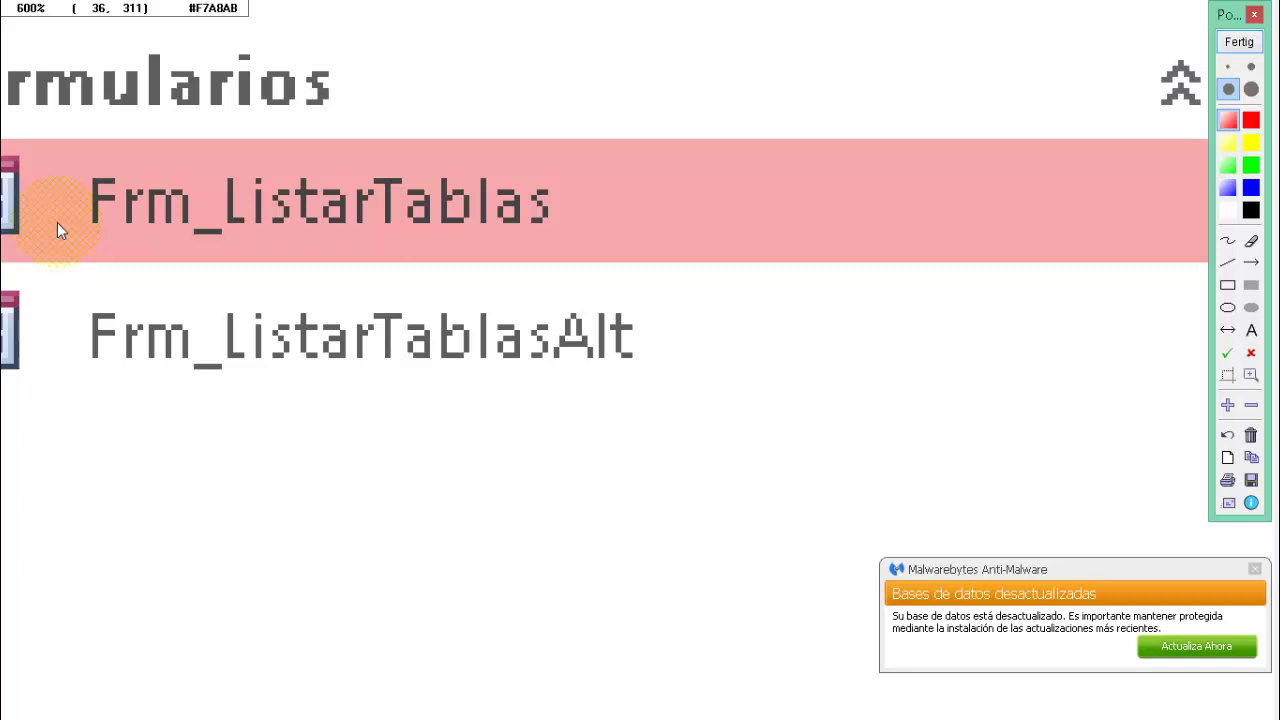
pyautogui.scroll(-2, 57, 222)
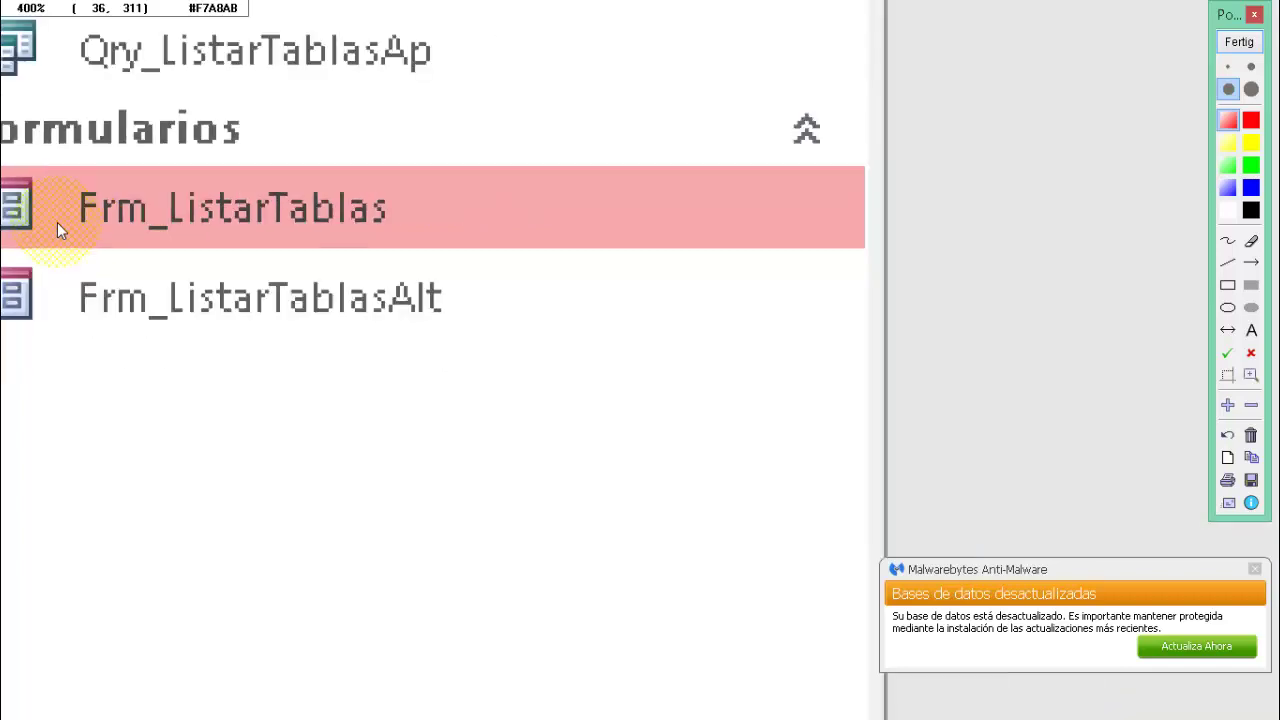
pyautogui.scroll(-2, 57, 222)
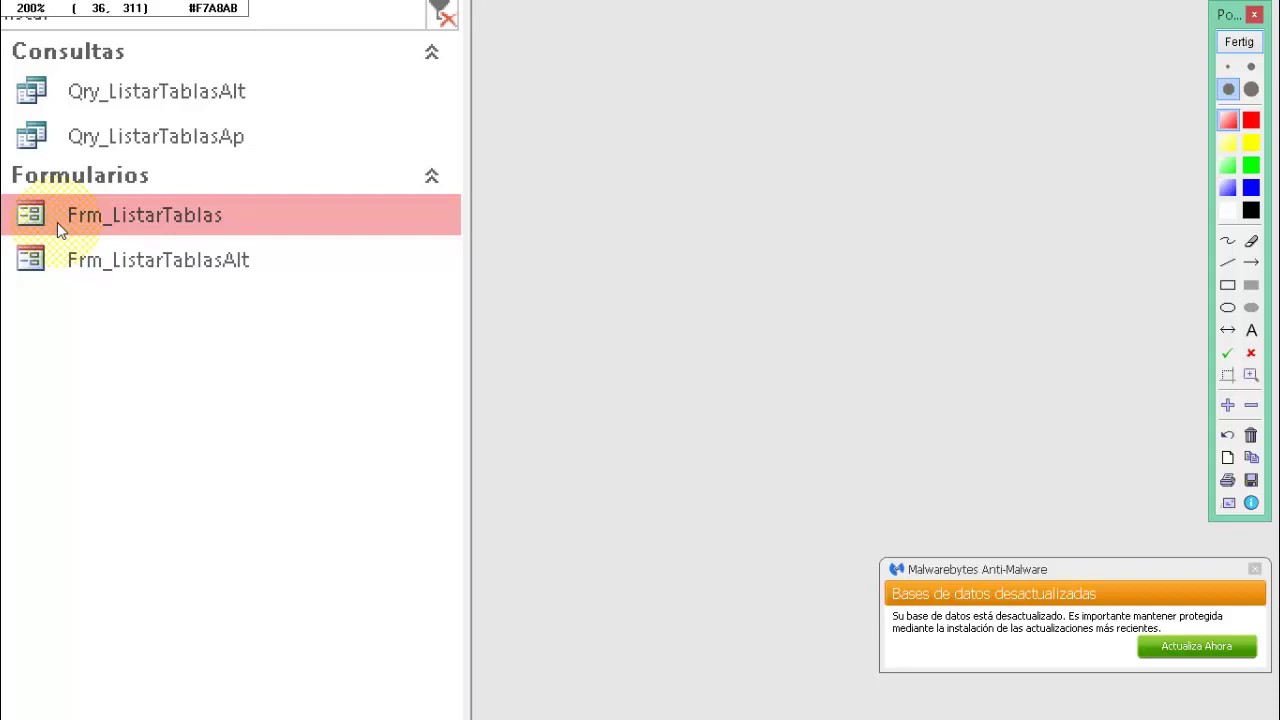
pyautogui.scroll(2, 57, 222)
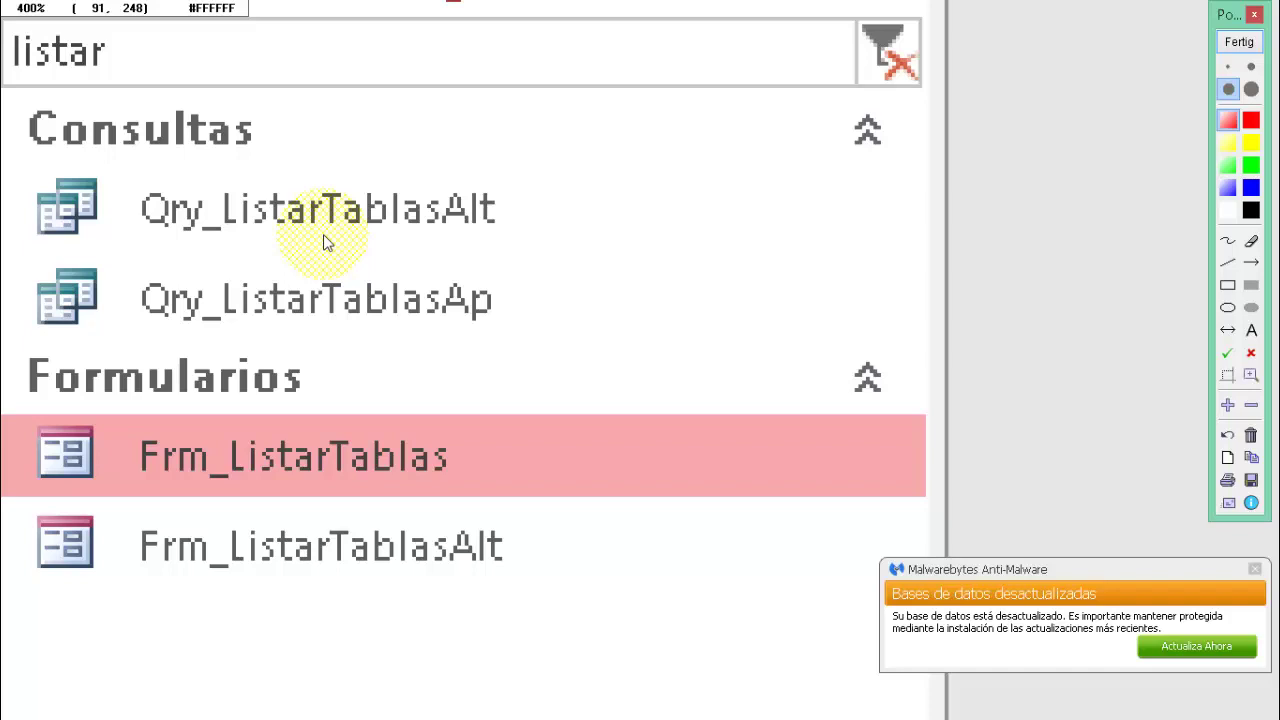
pyautogui.scroll(-1, 153, 396)
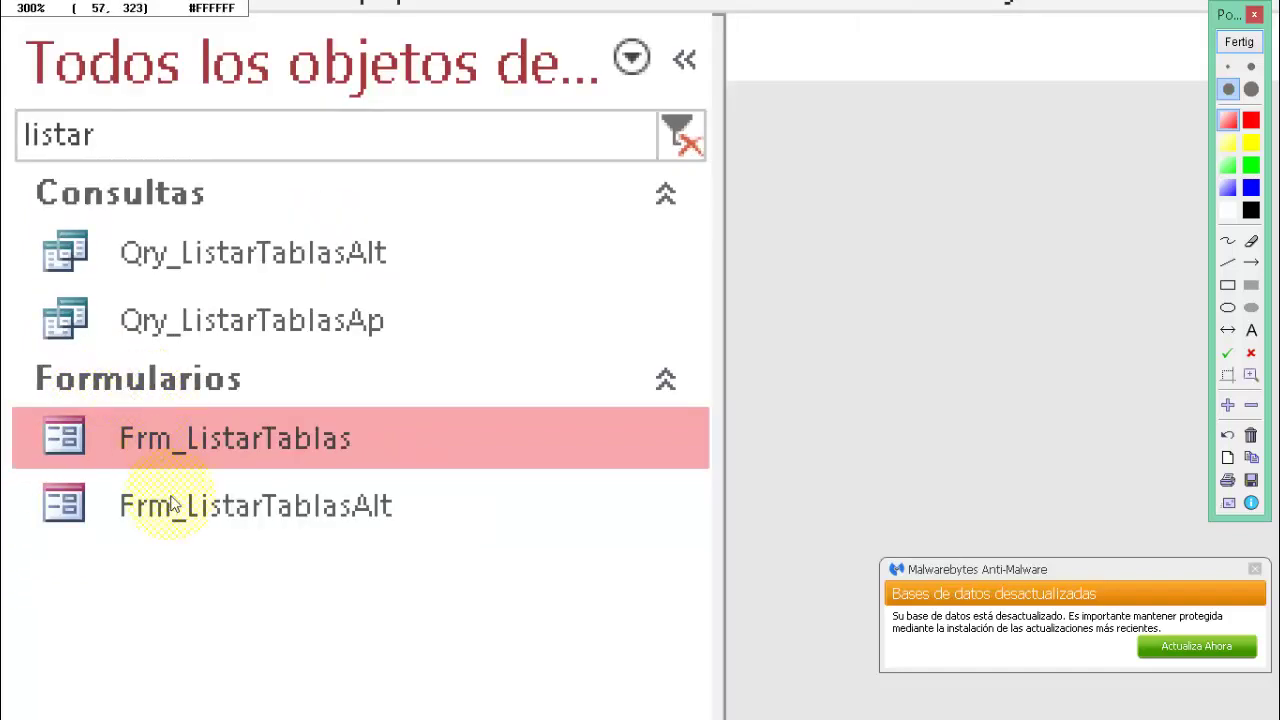
pyautogui.scroll(1, 195, 518)
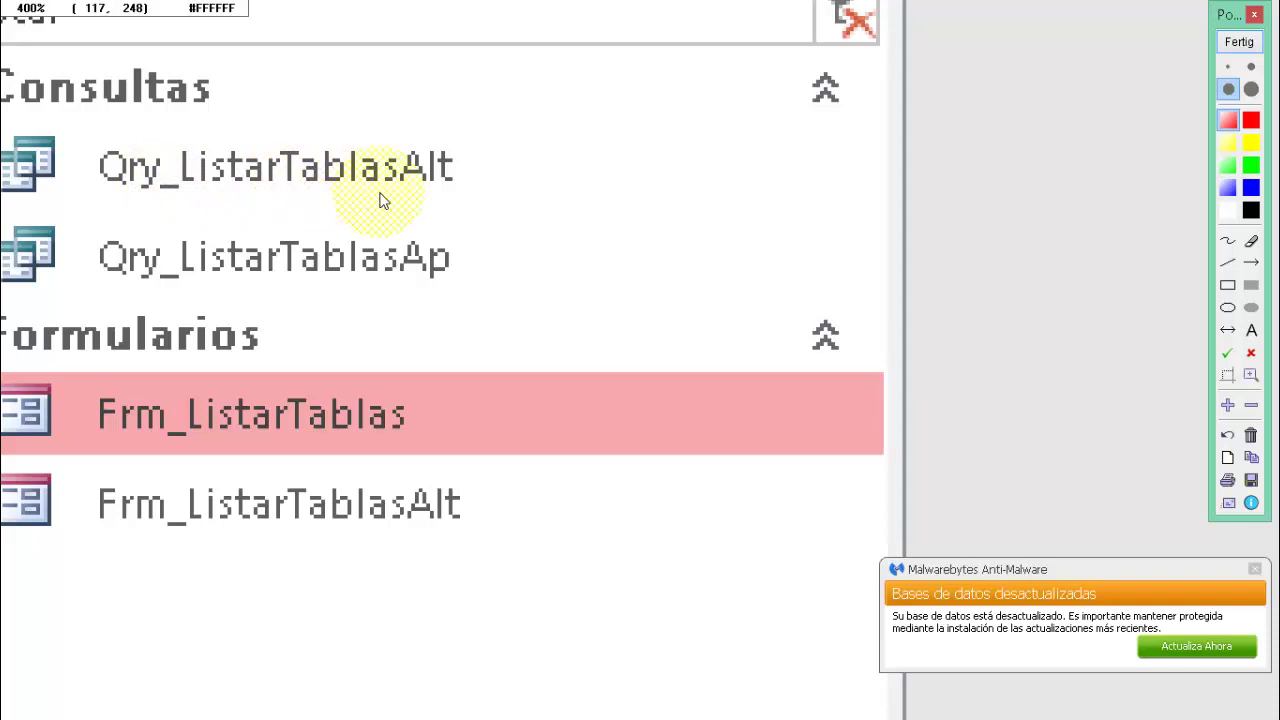
pyautogui.scroll(-3, 380, 200)
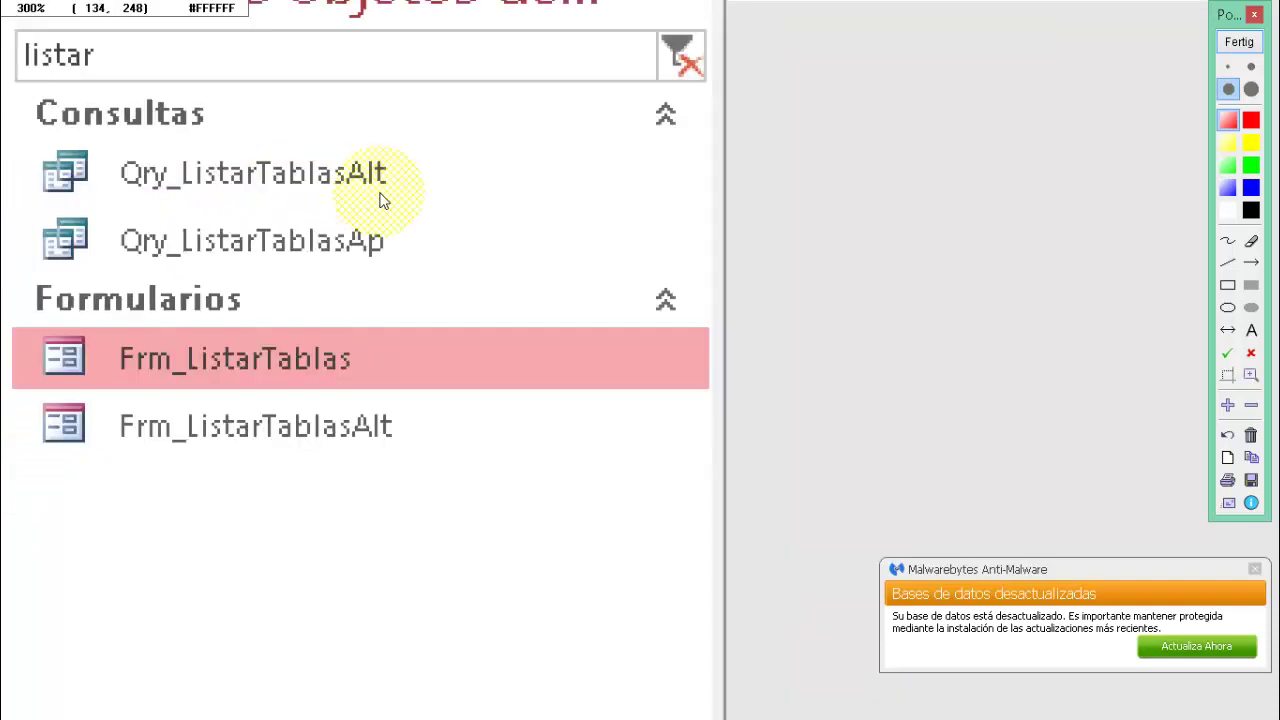
pyautogui.click(1236, 43)
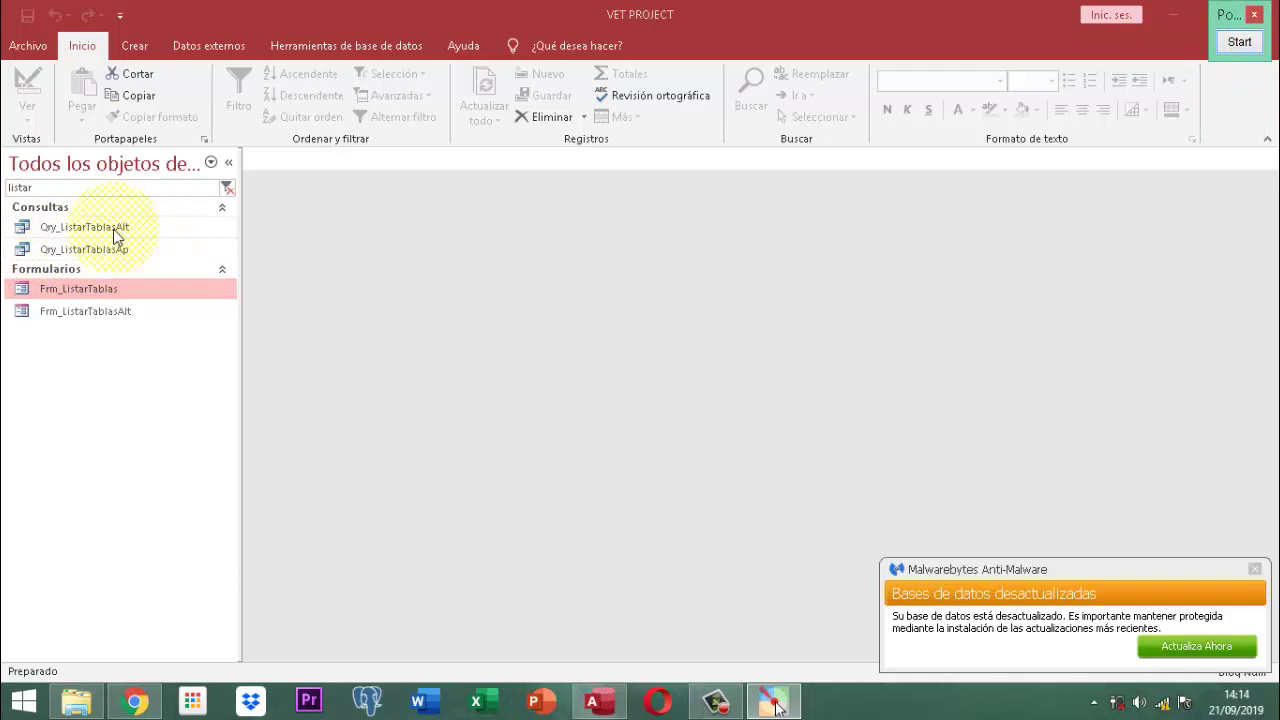
# Open Frm_ListarTablas in Design view and display the form's data properties in its property sheet.
pyautogui.rightClick(70, 293)
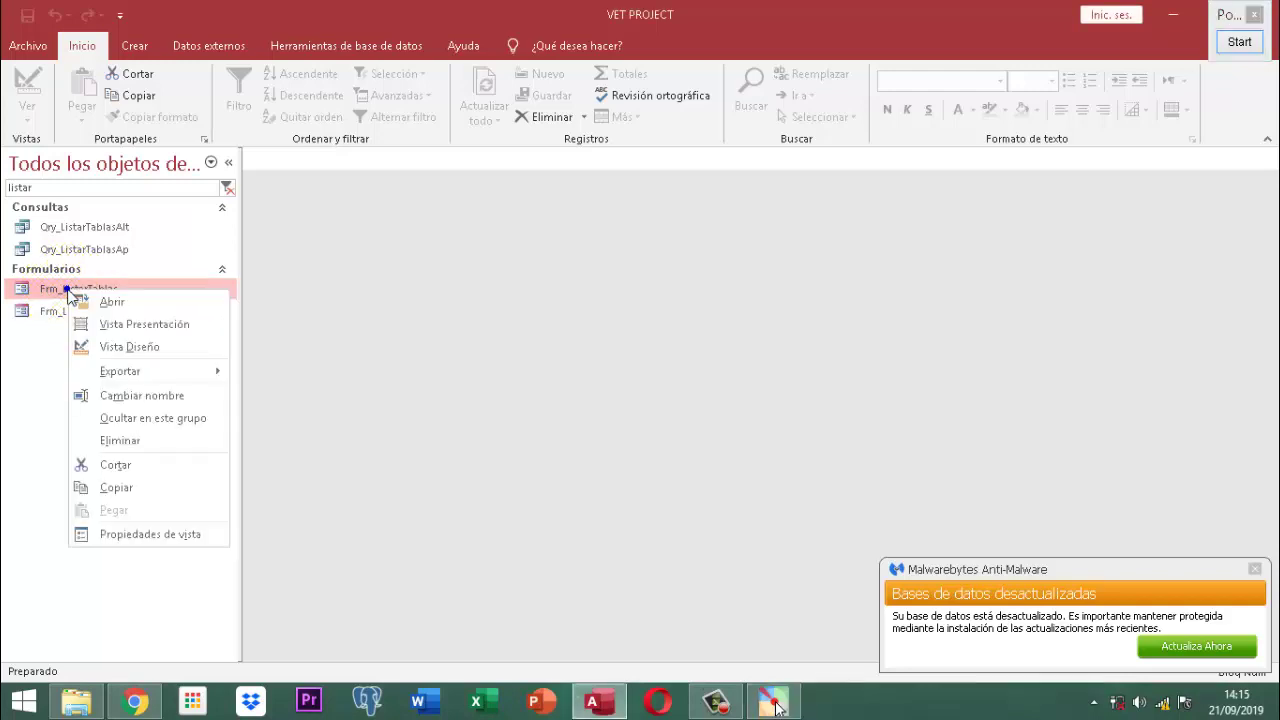
pyautogui.click(146, 353)
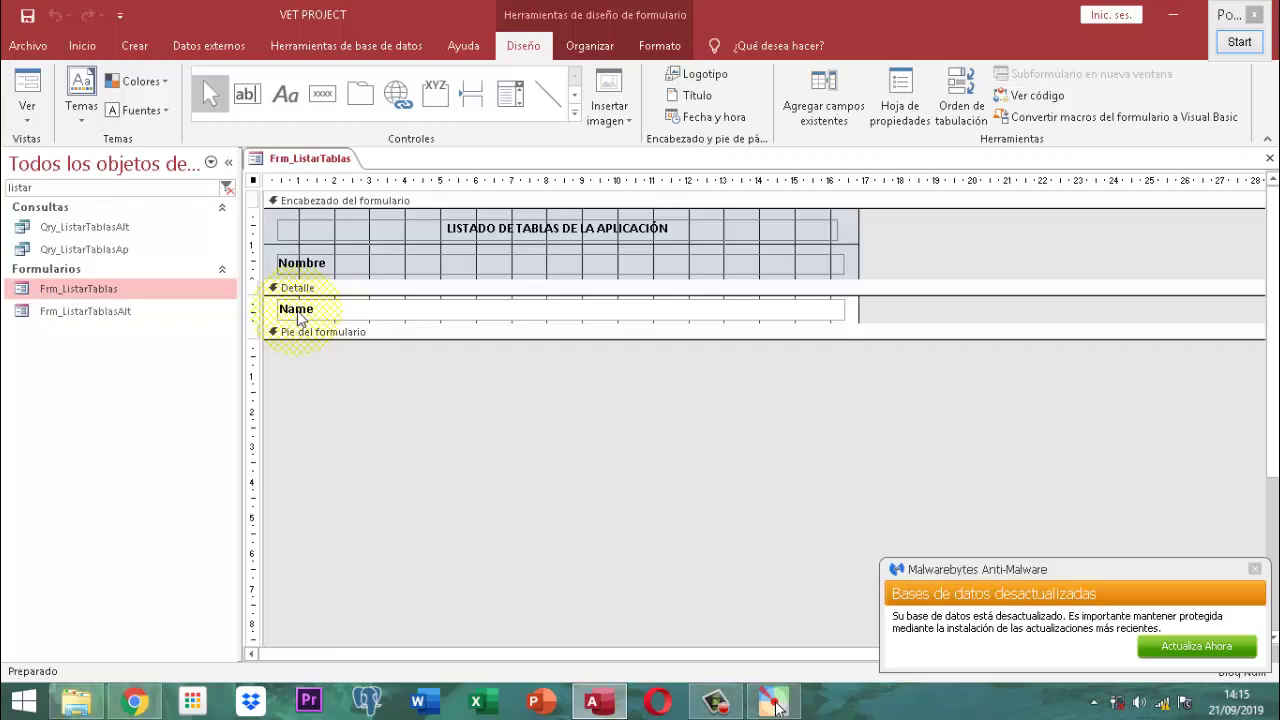
pyautogui.click(900, 105)
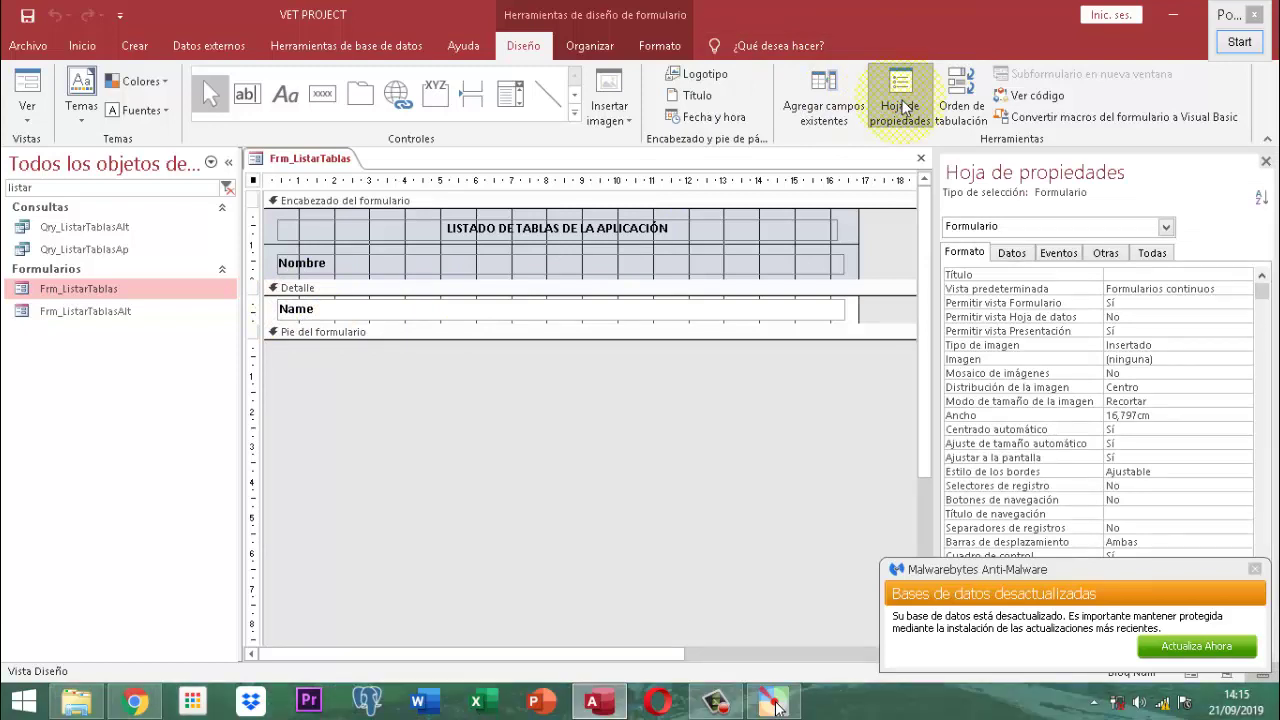
pyautogui.click(1012, 253)
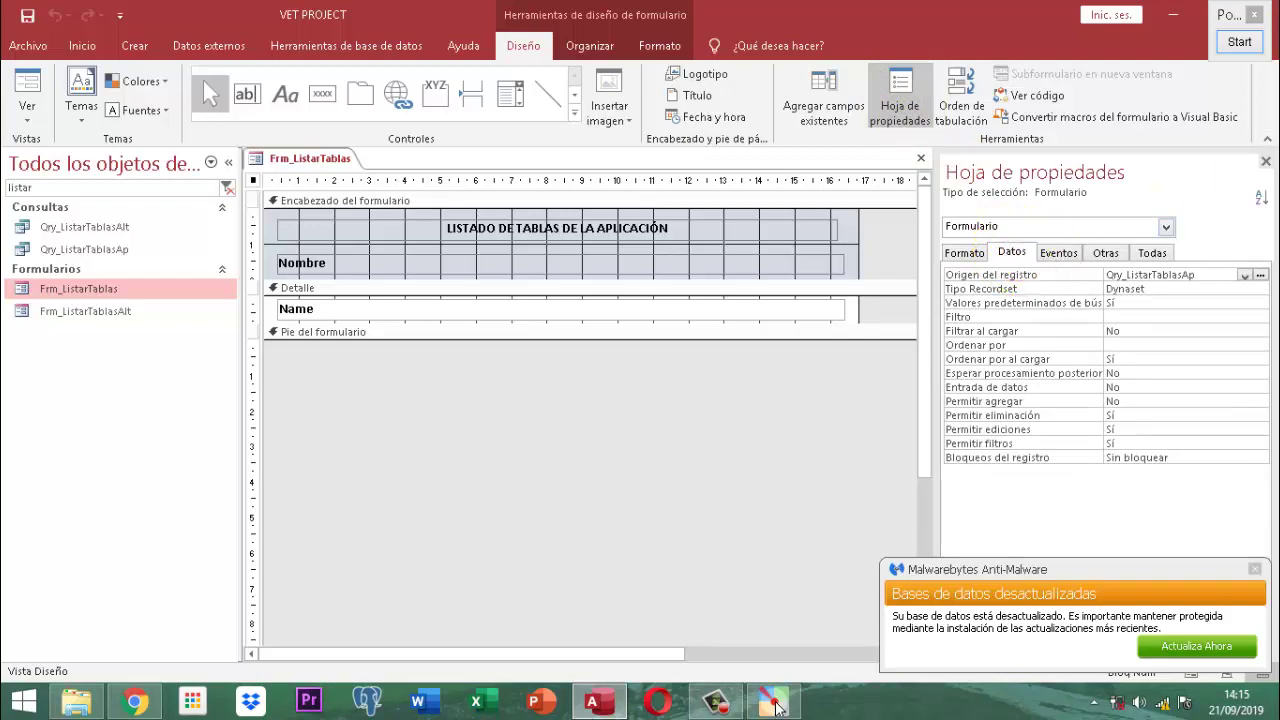
# Magnify the form's Origen del registro property to 800%, review the other data properties and end the annotation mode.
pyautogui.click(1231, 42)
pyautogui.scroll(3, 1171, 229)
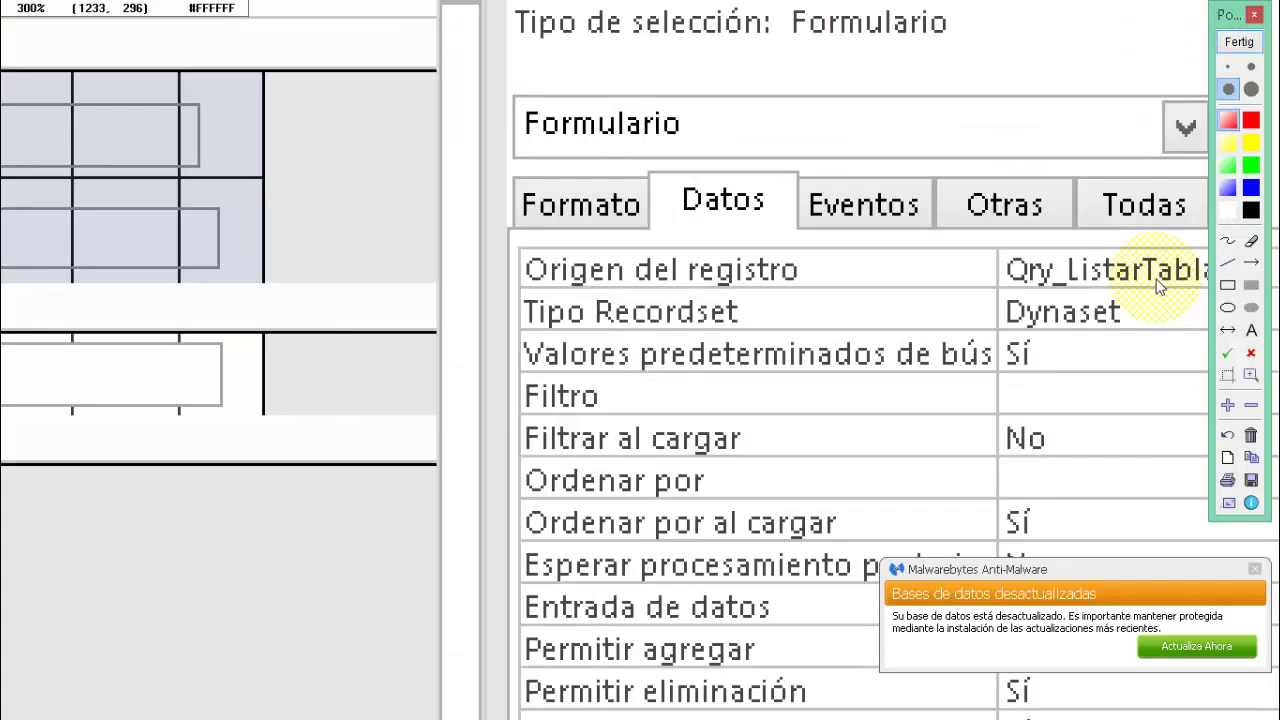
pyautogui.scroll(5, 831, 329)
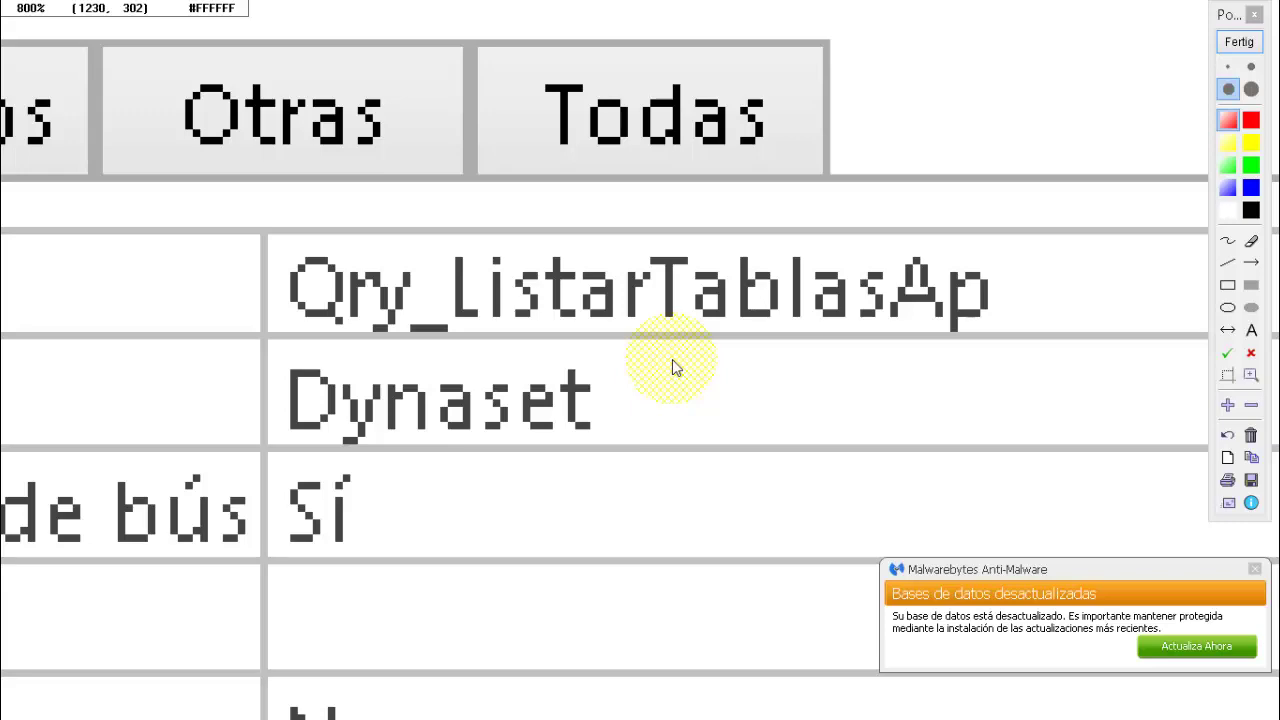
pyautogui.scroll(-5, 672, 359)
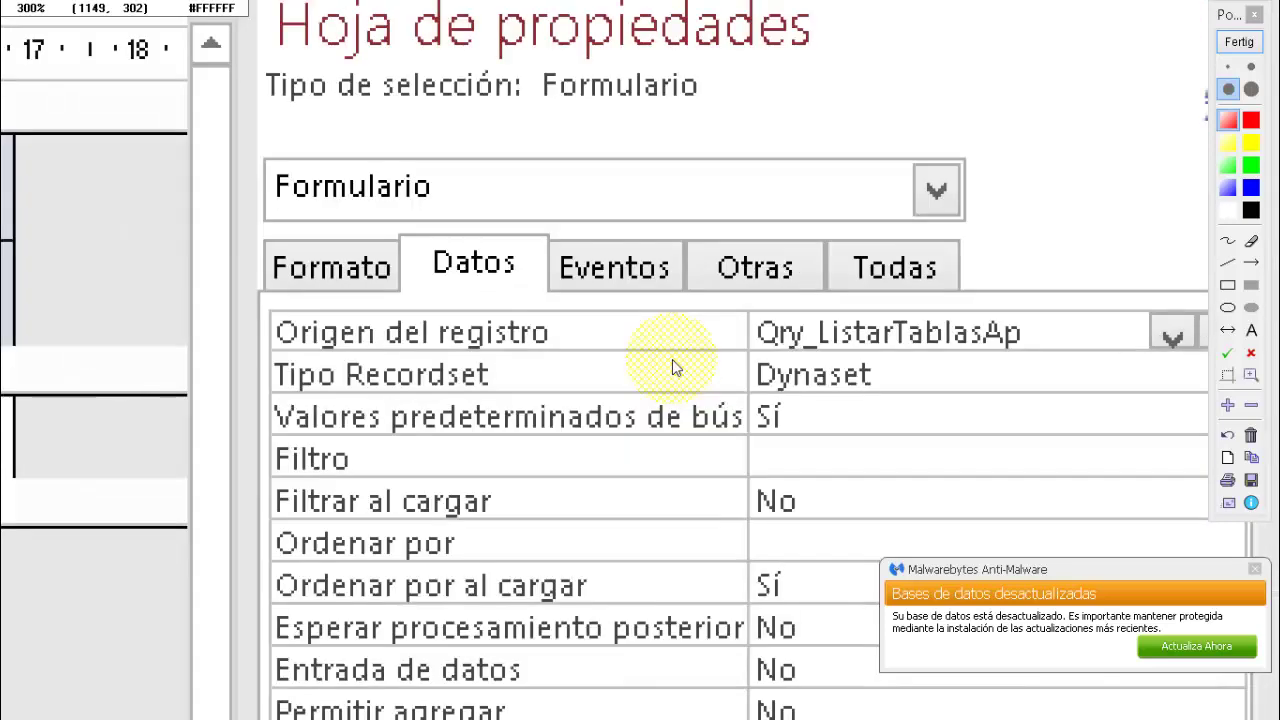
pyautogui.scroll(-2, 672, 359)
pyautogui.scroll(3, 1089, 421)
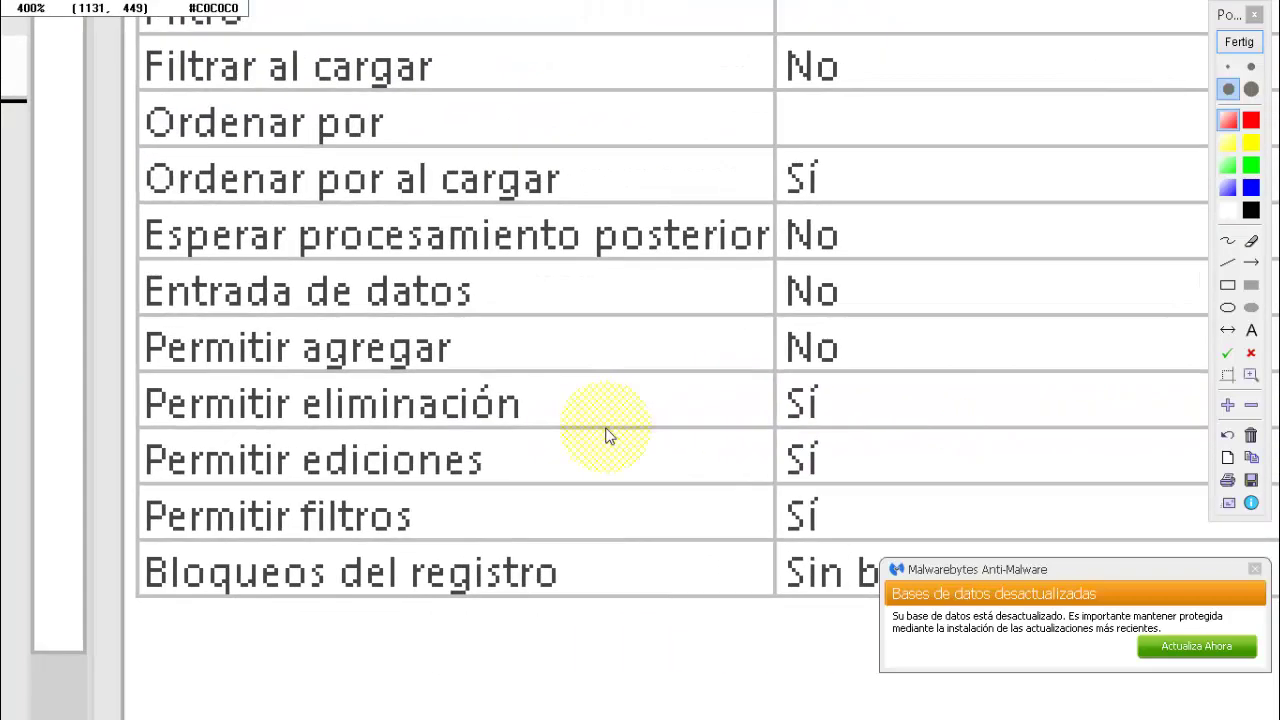
pyautogui.scroll(-3, 600, 432)
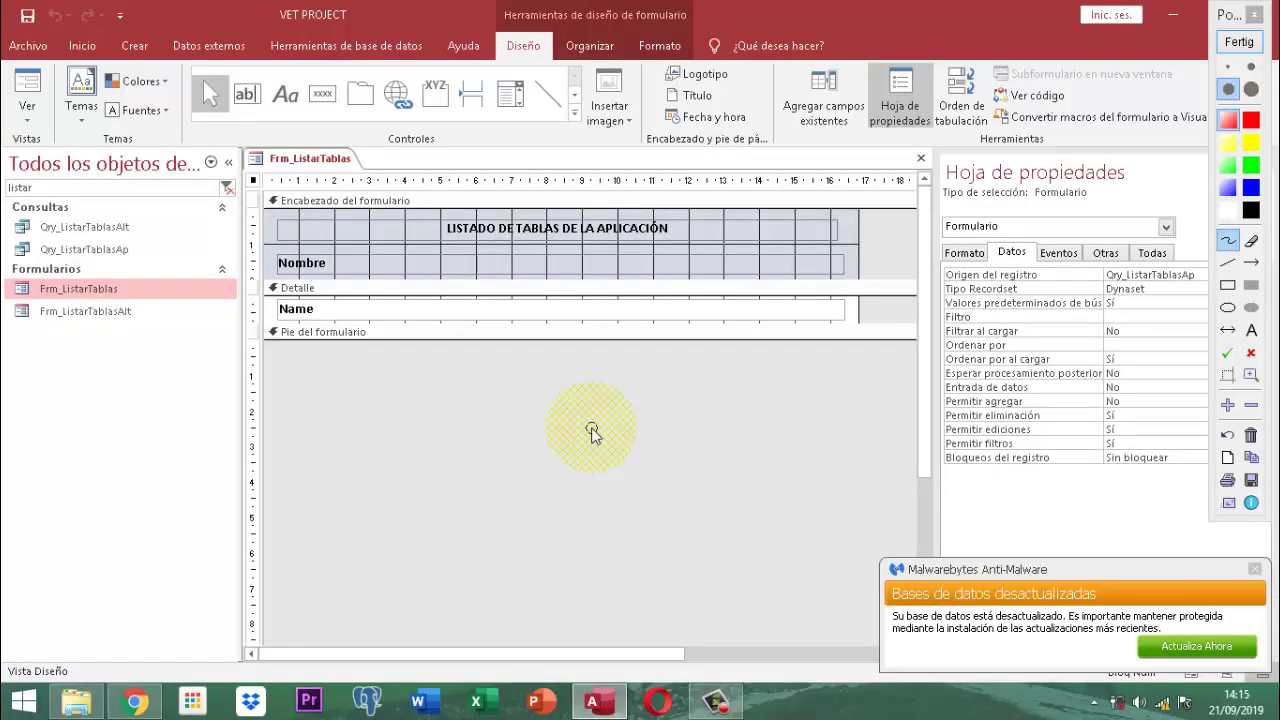
pyautogui.click(1240, 42)
pyautogui.click(1242, 43)
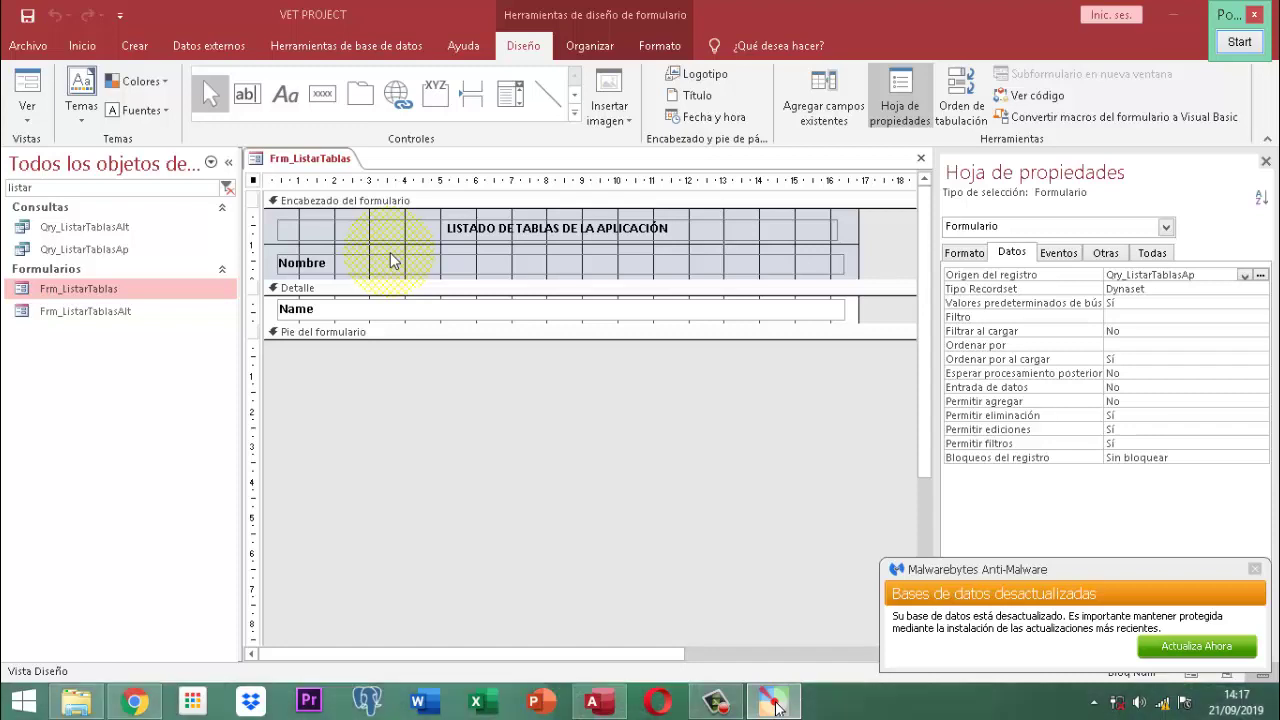
# Close the property sheet and the Frm_ListarTablas form.
pyautogui.click(1267, 164)
pyautogui.click(1267, 164)
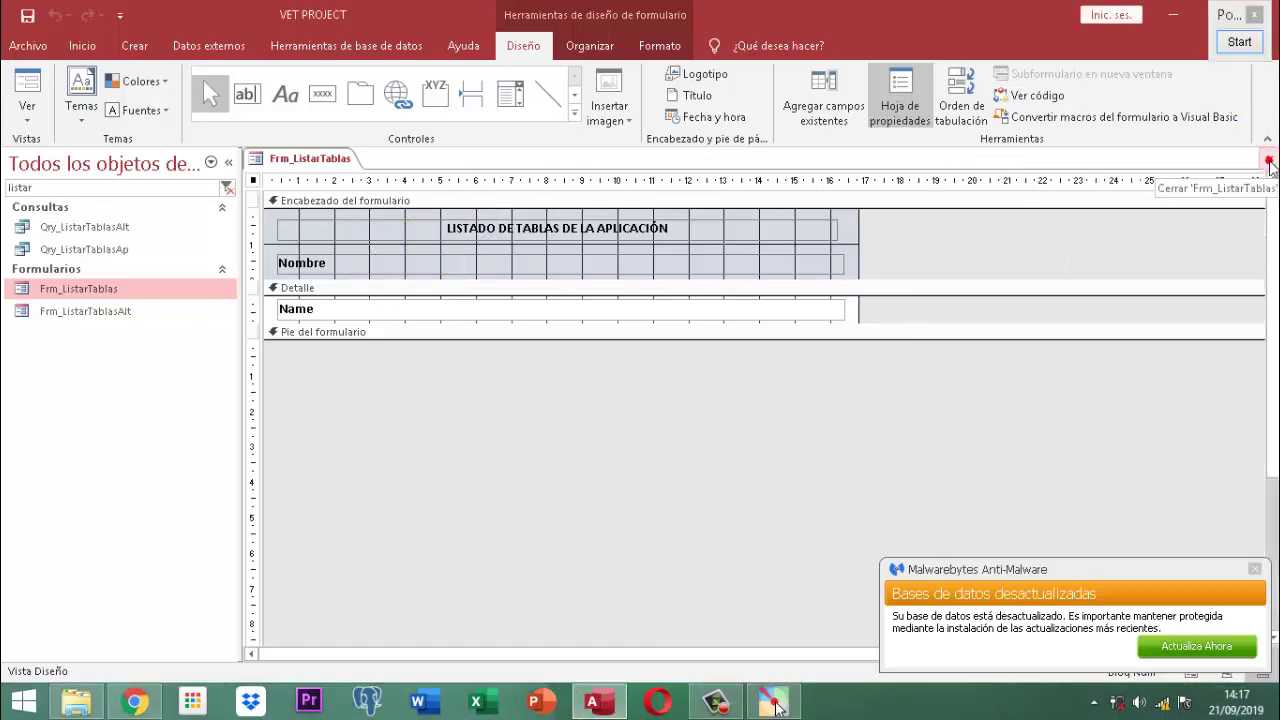
pyautogui.rightClick(322, 163)
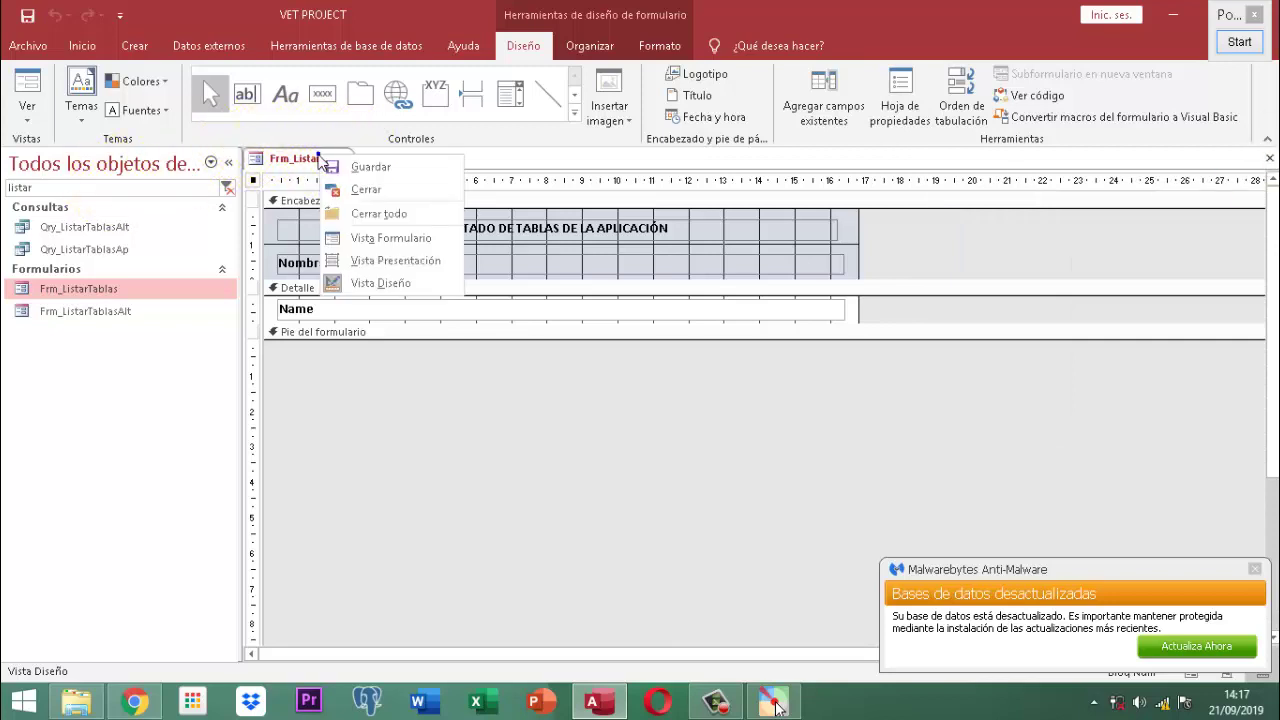
pyautogui.click(360, 197)
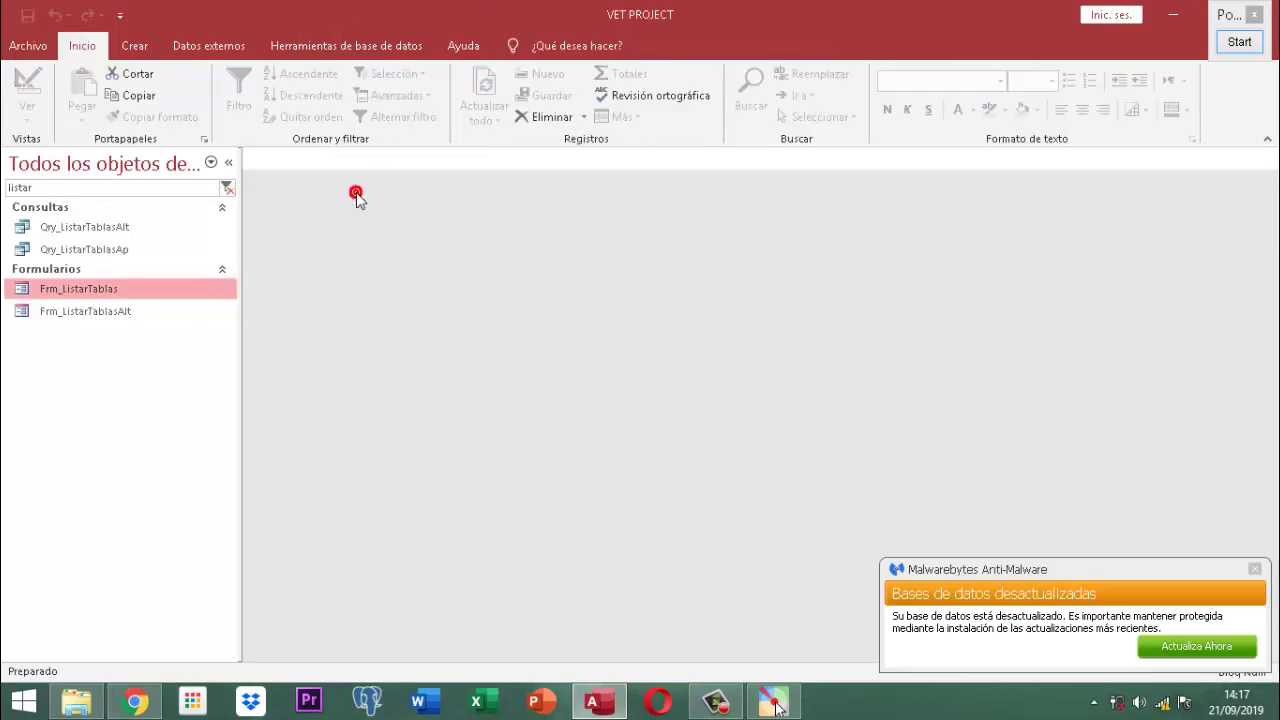
# Open the Qry_ListarTablasAlt query in Design view.
pyautogui.click(96, 252)
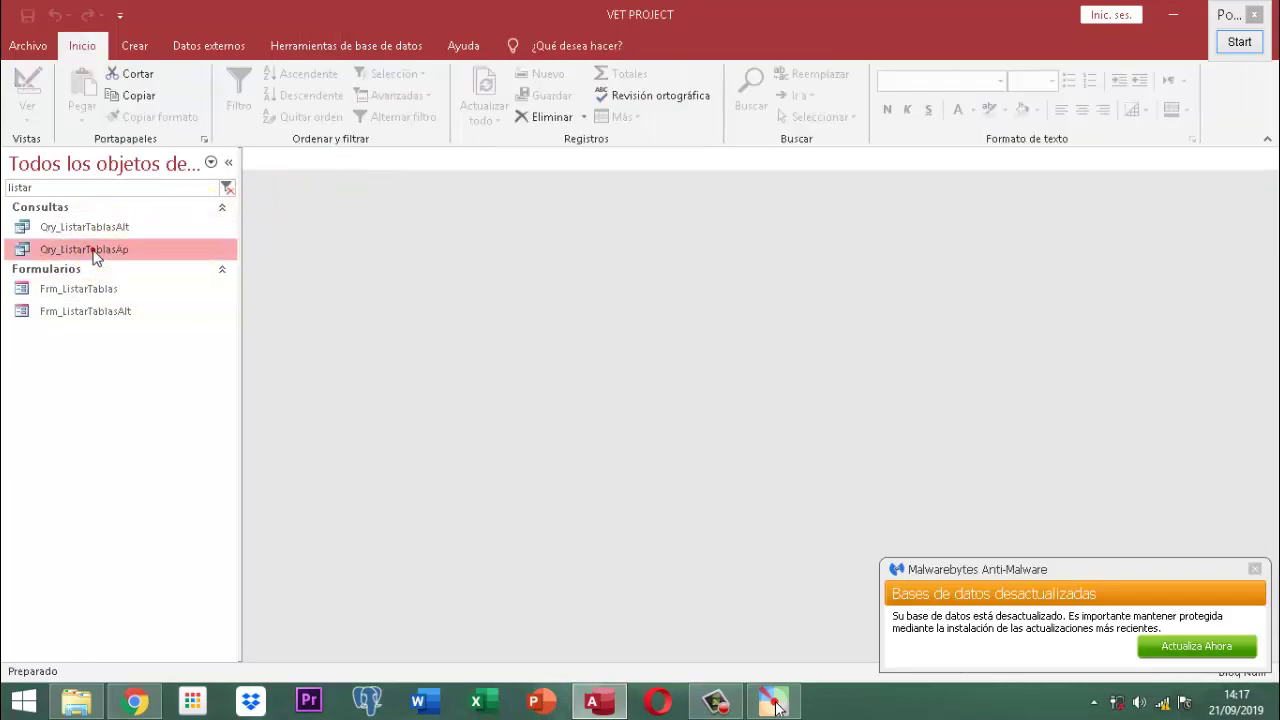
pyautogui.click(96, 230)
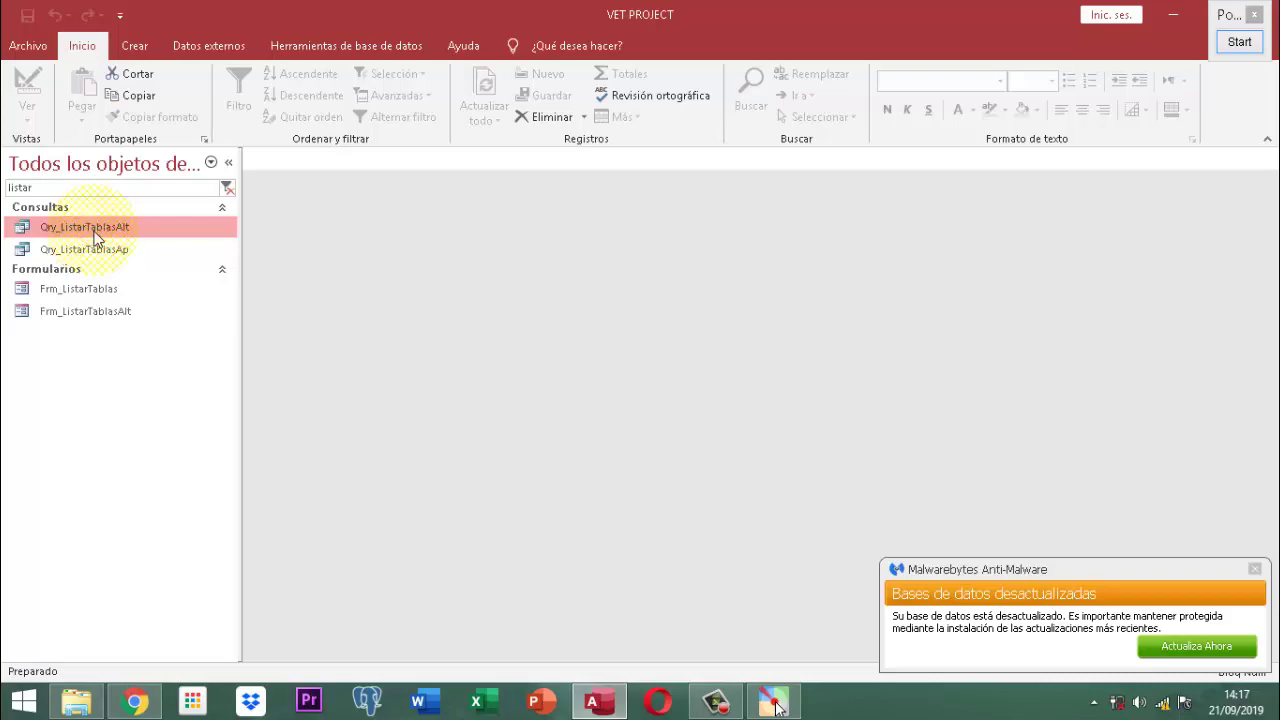
pyautogui.rightClick(96, 236)
pyautogui.click(155, 265)
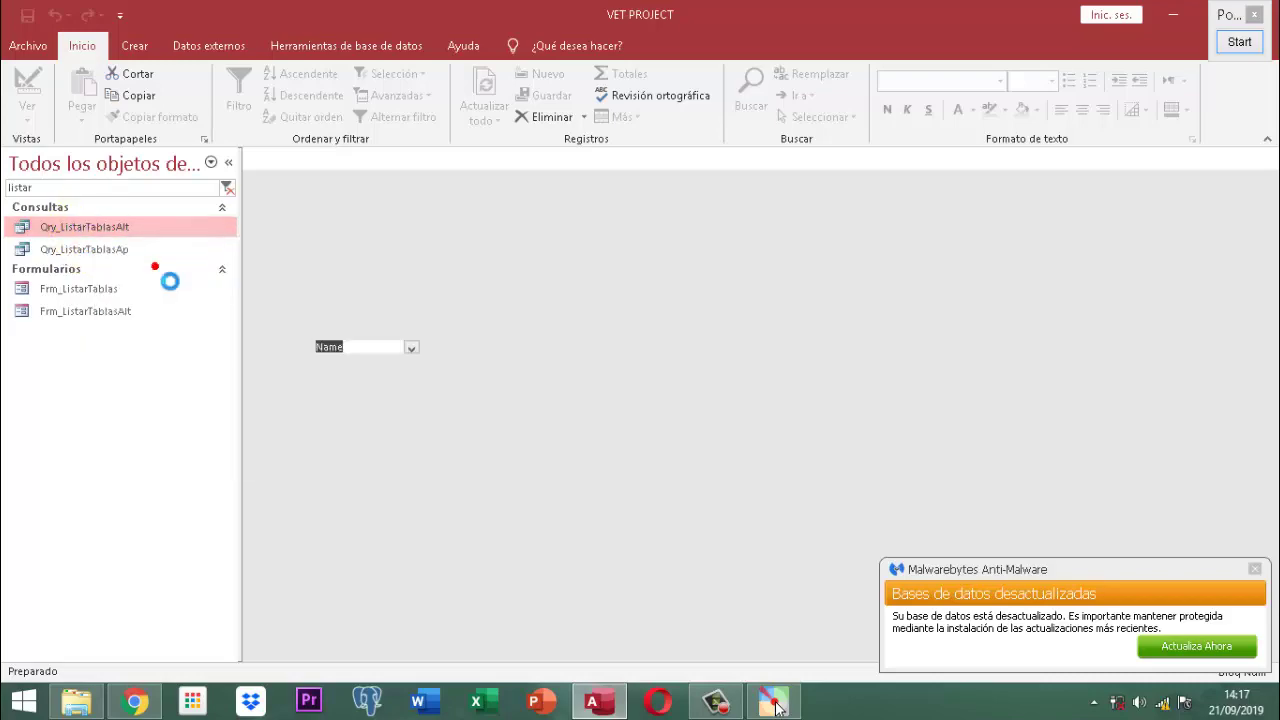
# Magnify the Name column of the Qry_ListarTablasAlt grid to 600% to examine its criterion.
pyautogui.click(1239, 42)
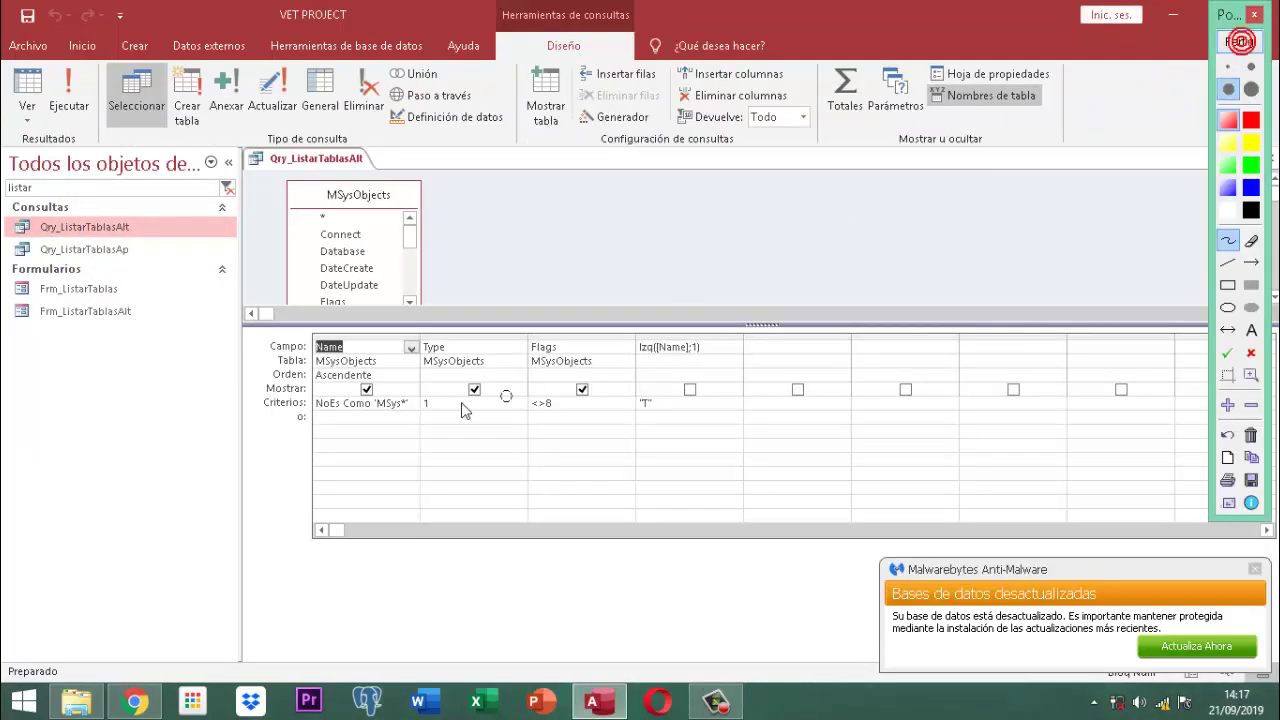
pyautogui.scroll(5, 399, 355)
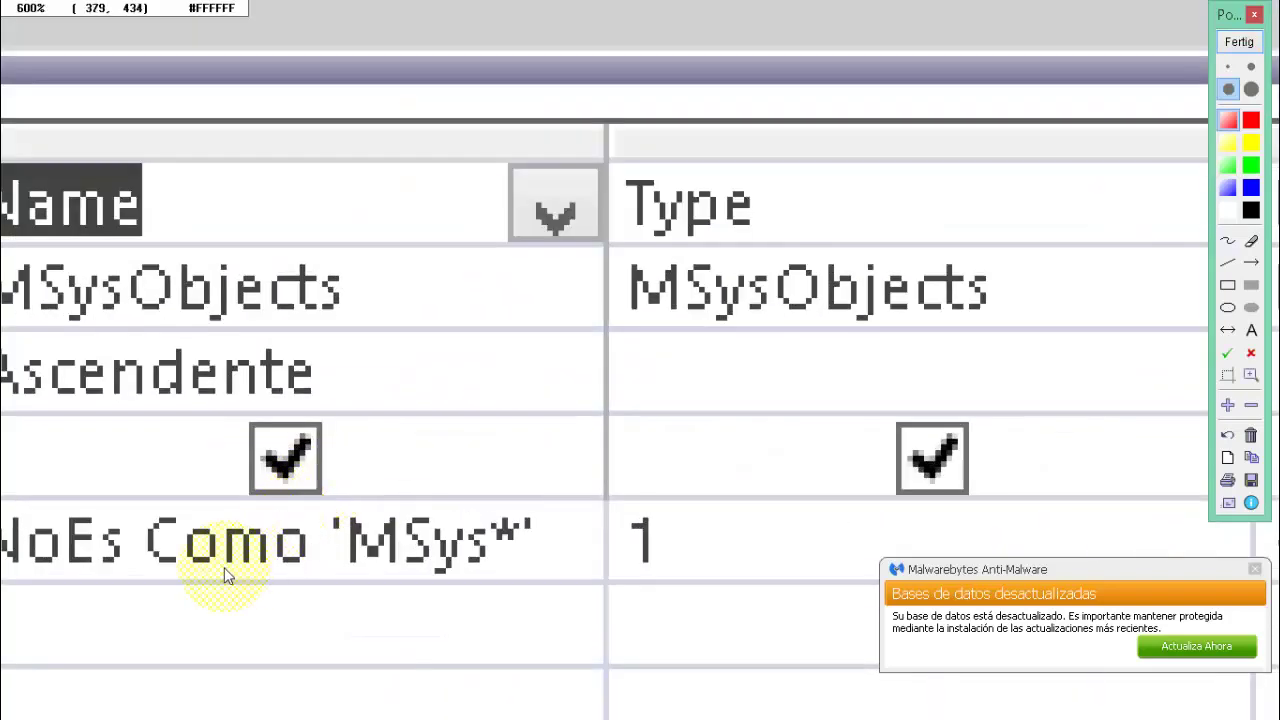
pyautogui.moveTo(237, 606); pyautogui.dragTo(360, 470)
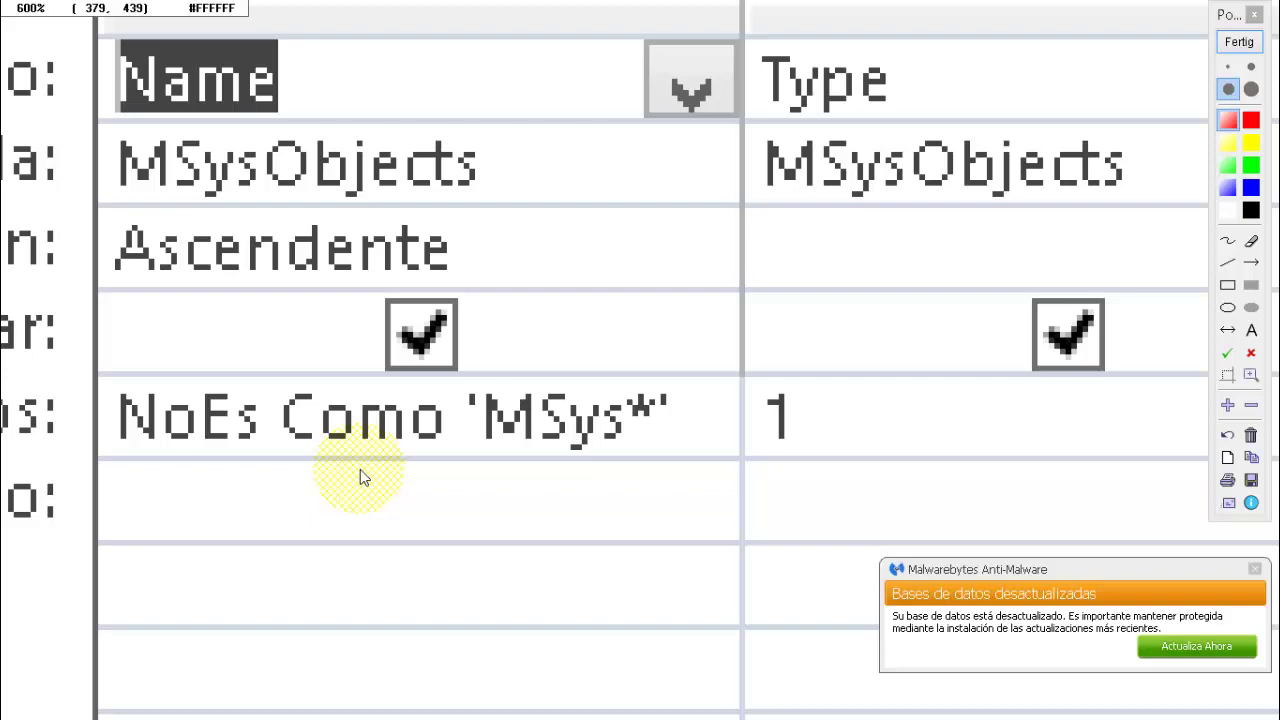
pyautogui.scroll(-4, 1080, 451)
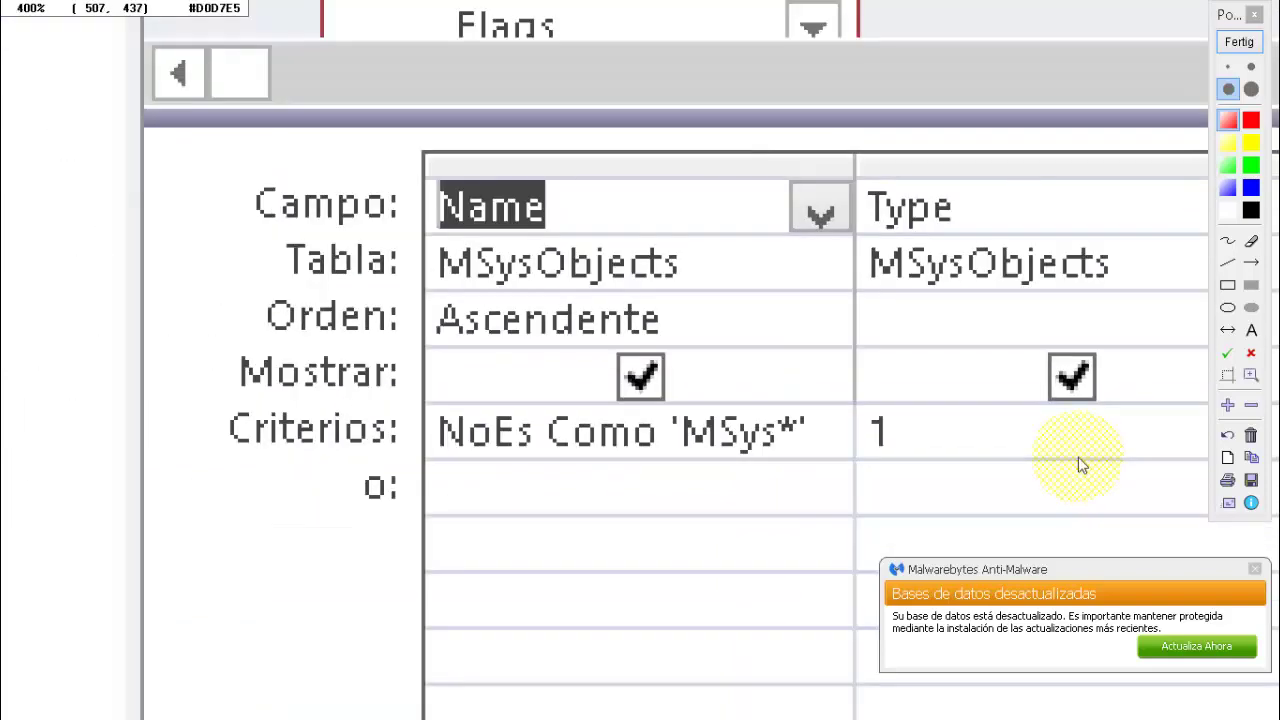
# Magnify the Type and Flags columns of the Qry_ListarTablasAlt grid to examine their criteria.
pyautogui.scroll(3, 1071, 449)
pyautogui.scroll(-4, 1070, 453)
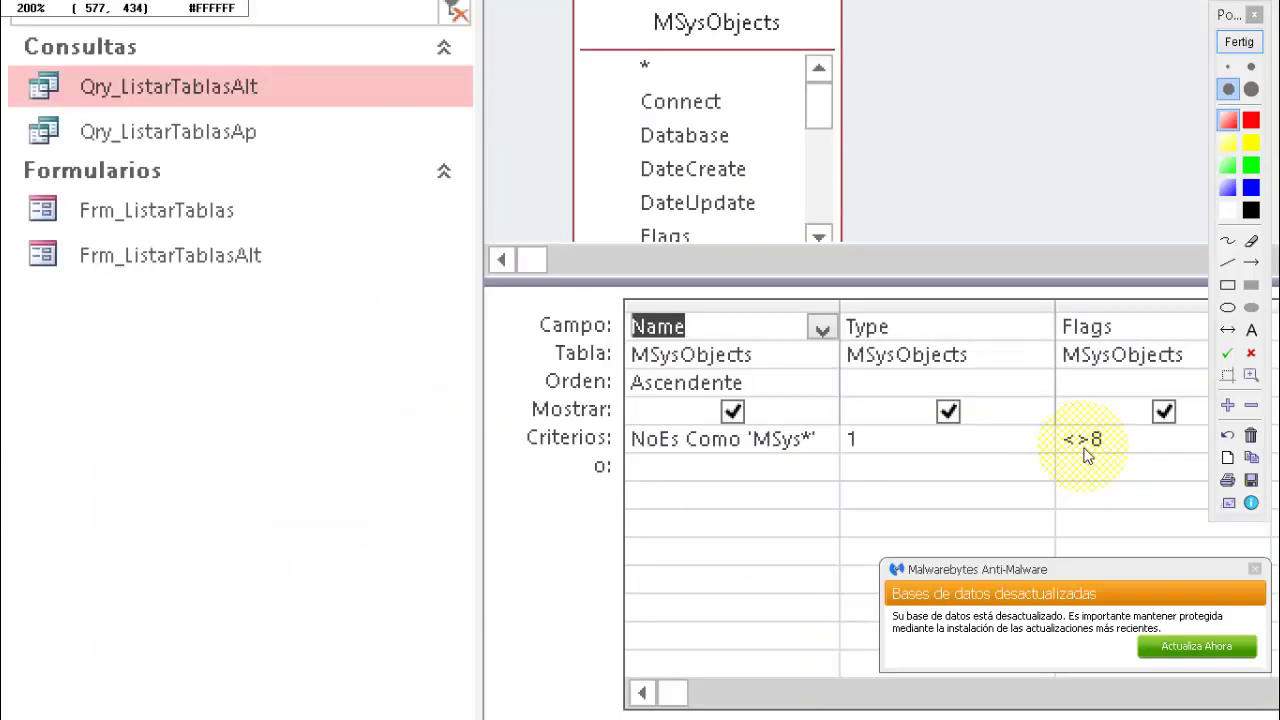
pyautogui.scroll(2, 1085, 457)
pyautogui.scroll(3, 408, 450)
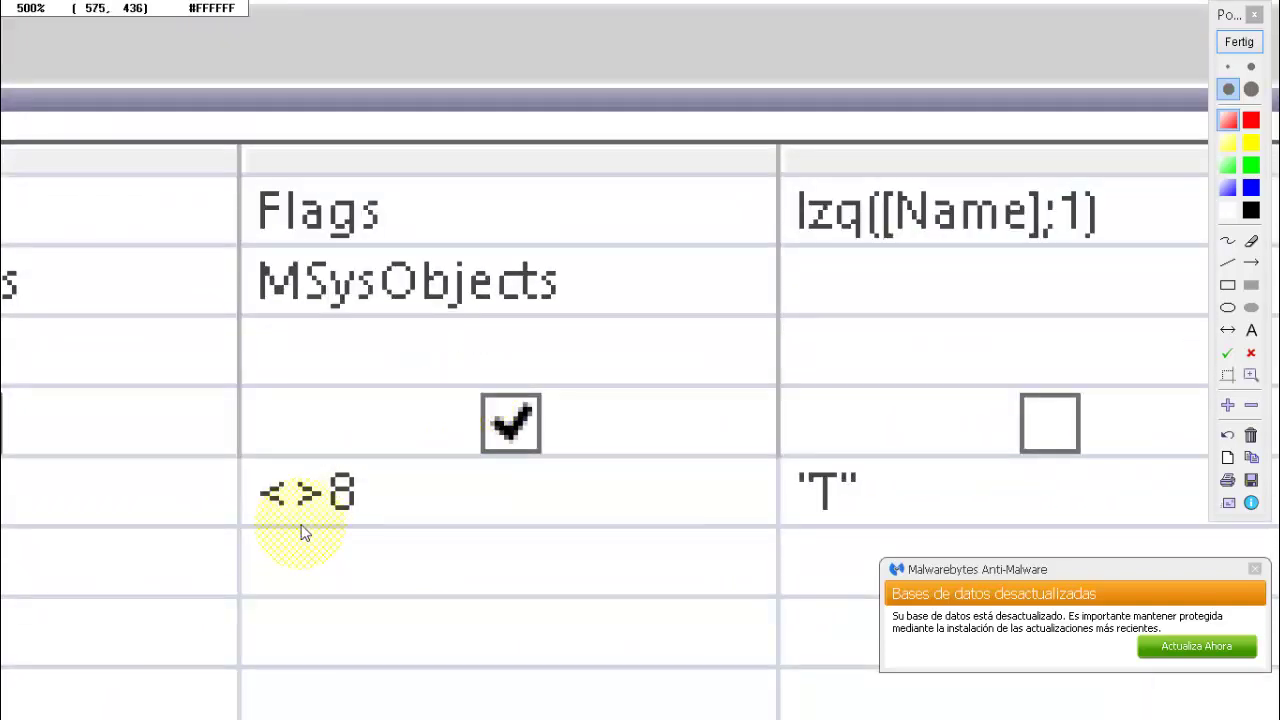
pyautogui.scroll(-1, 470, 528)
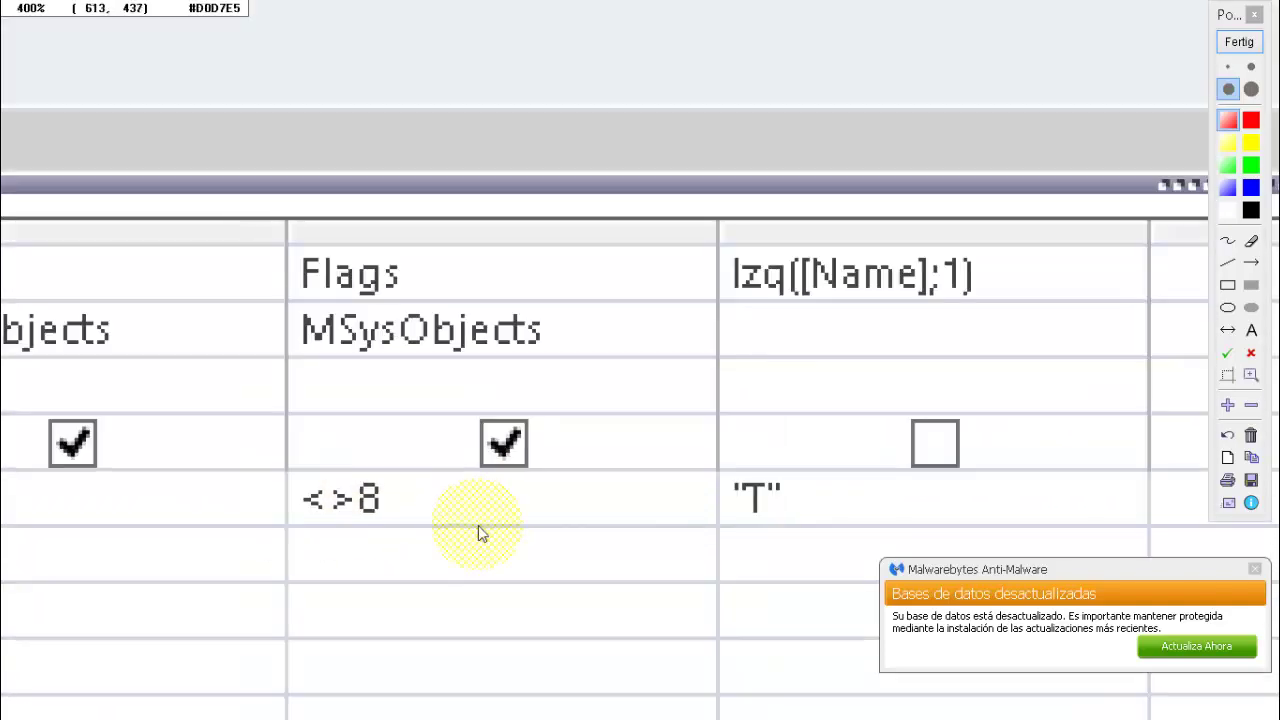
# Magnify the Izq([Name];1) expression and its criterion to 800%, and bring the neighbouring columns back into view at 300%.
pyautogui.scroll(4, 700, 358)
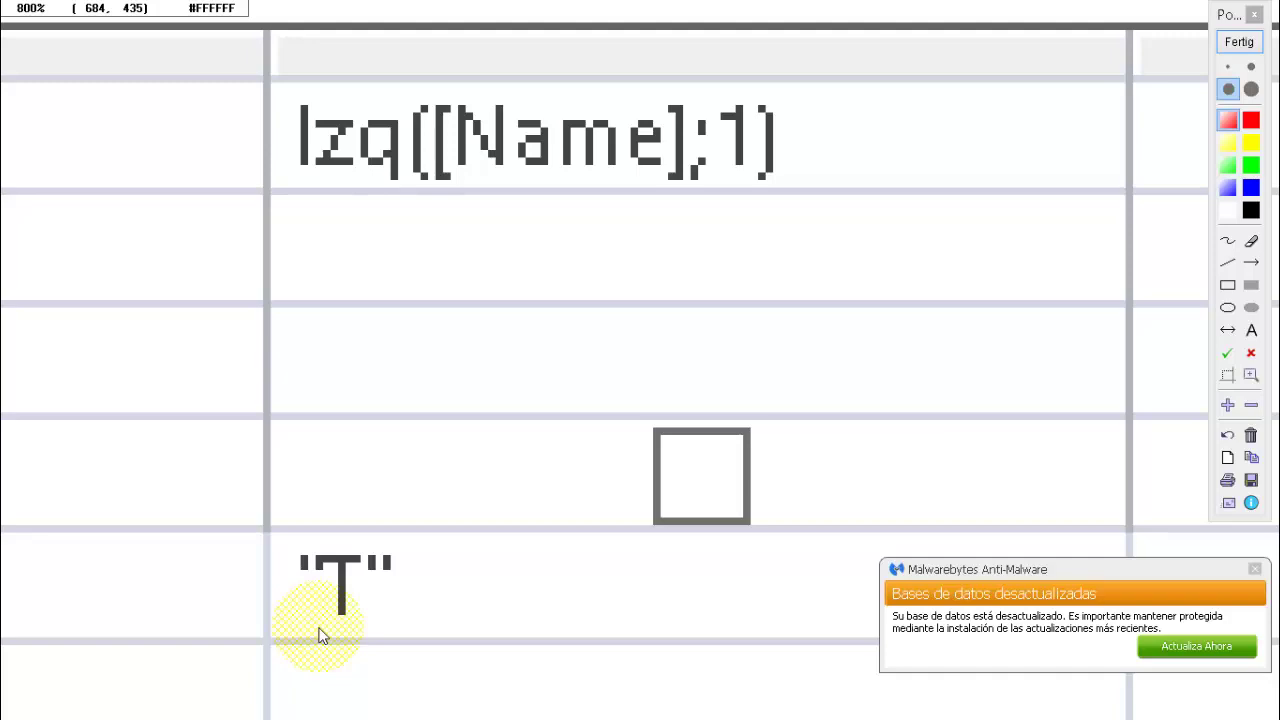
pyautogui.scroll(-5, 320, 636)
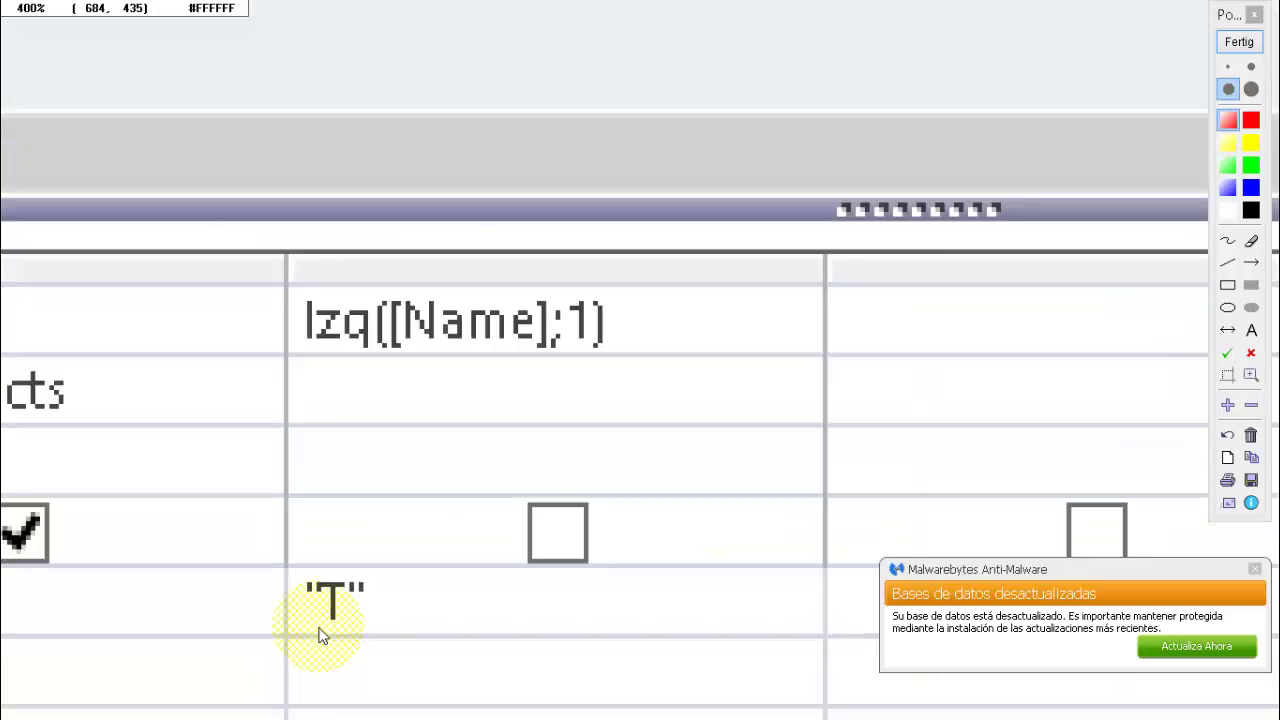
pyautogui.moveTo(231, 471); pyautogui.dragTo(675, 226)
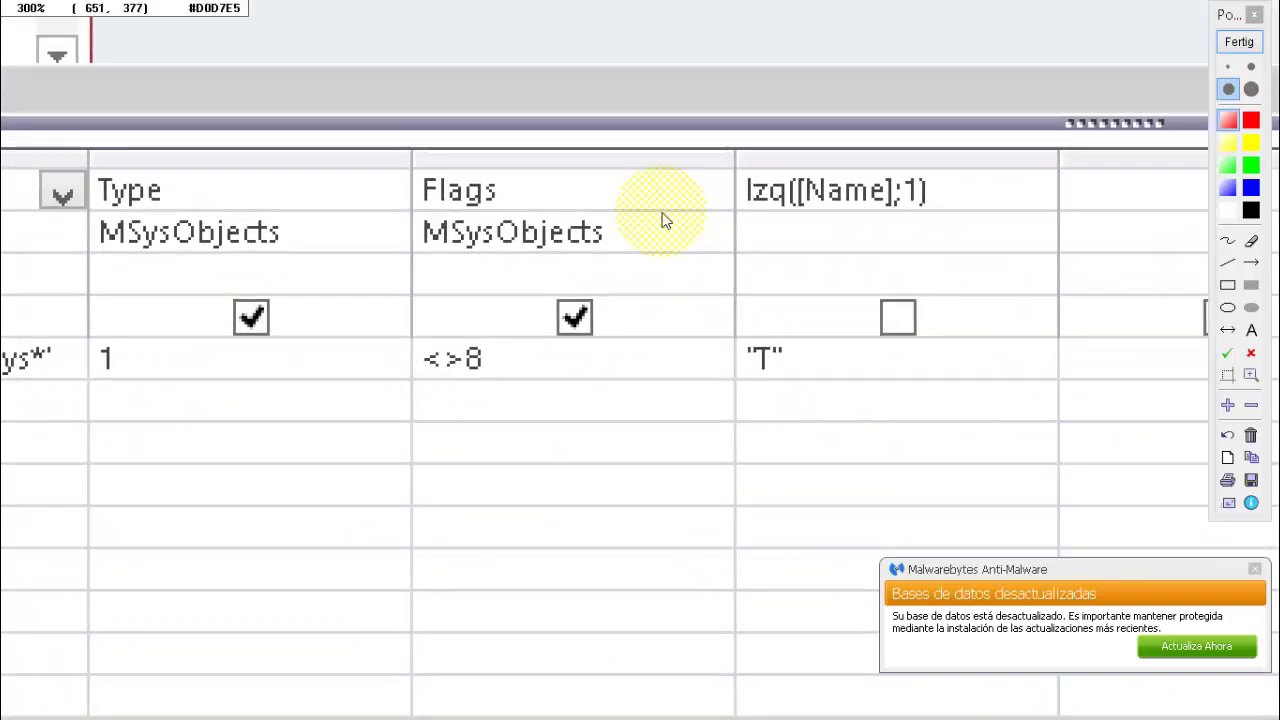
# Leave the magnified screen view and close the Qry_ListarTablasAlt query.
pyautogui.scroll(-2, 665, 222)
pyautogui.scroll(2, 437, 236)
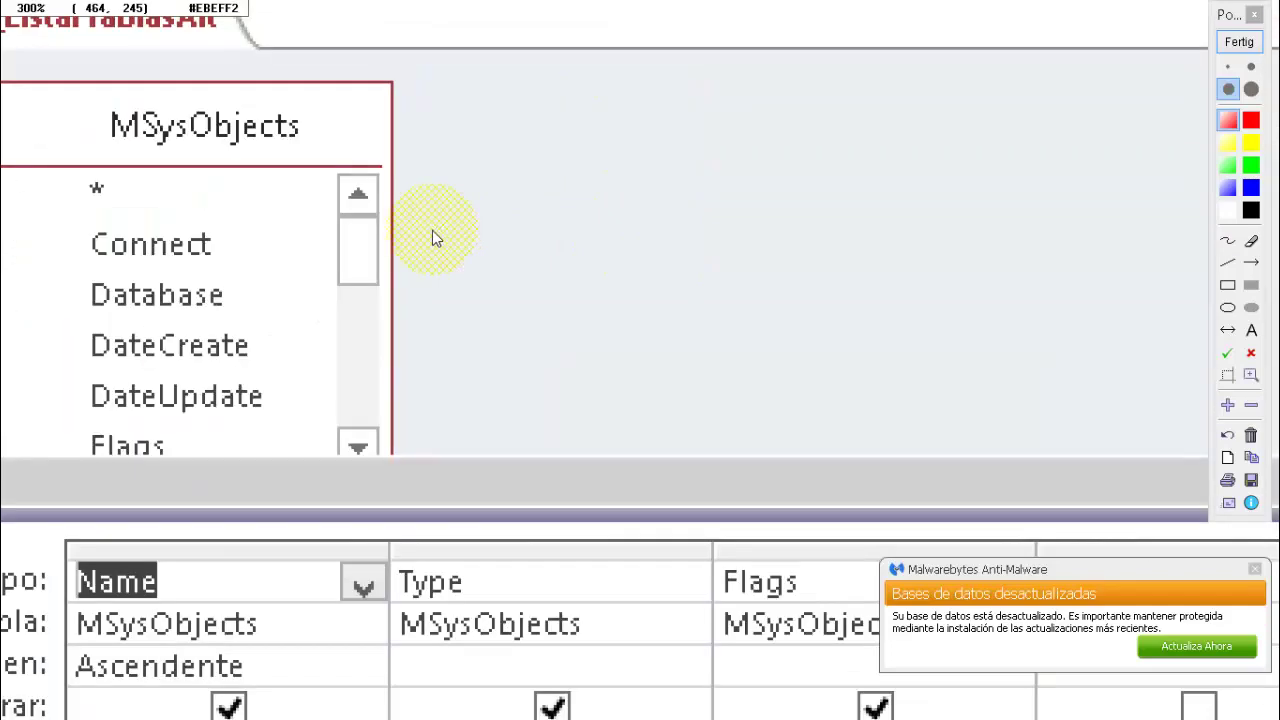
pyautogui.click(299, 243)
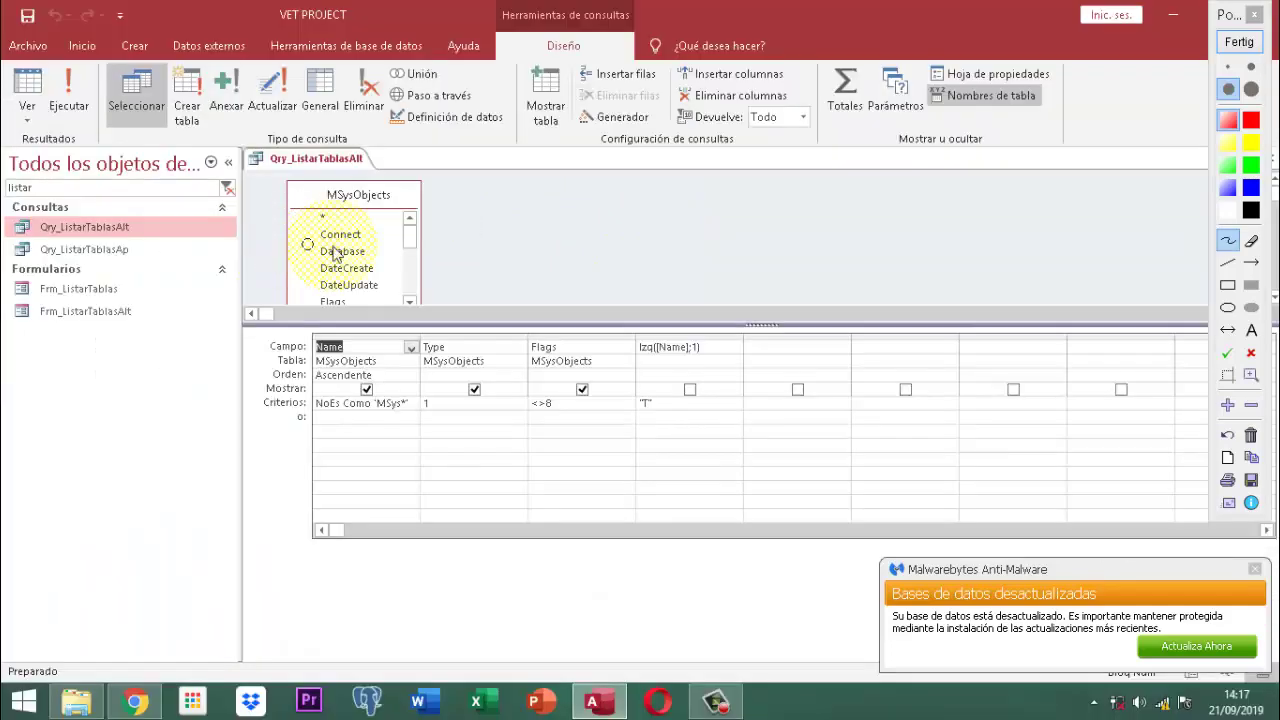
pyautogui.moveTo(646, 251); pyautogui.dragTo(415, 350)
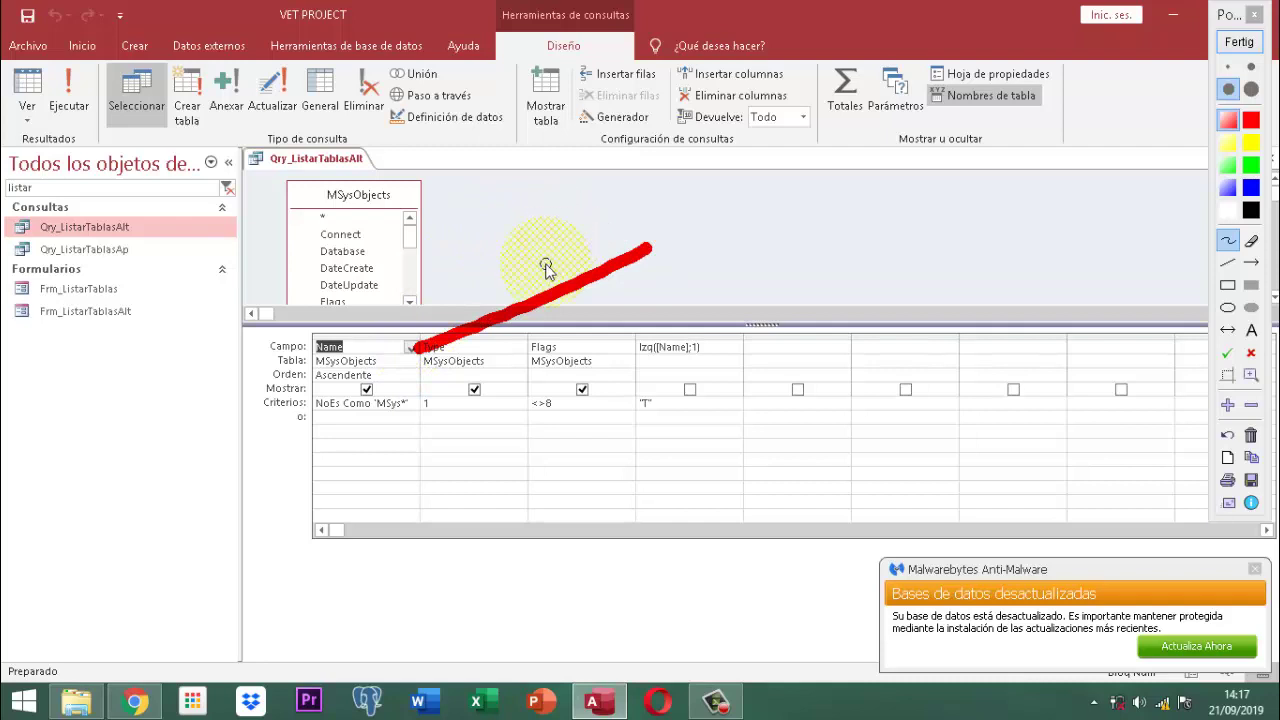
pyautogui.click(1239, 42)
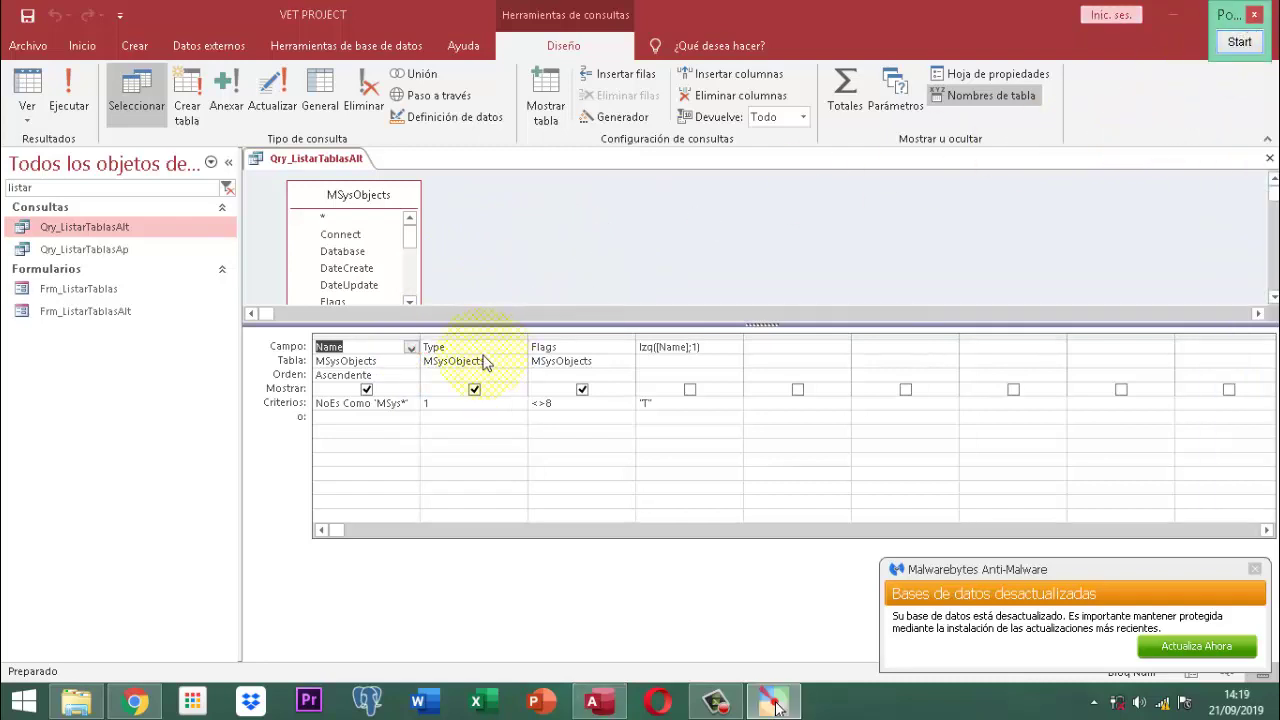
pyautogui.rightClick(337, 160)
pyautogui.click(385, 184)
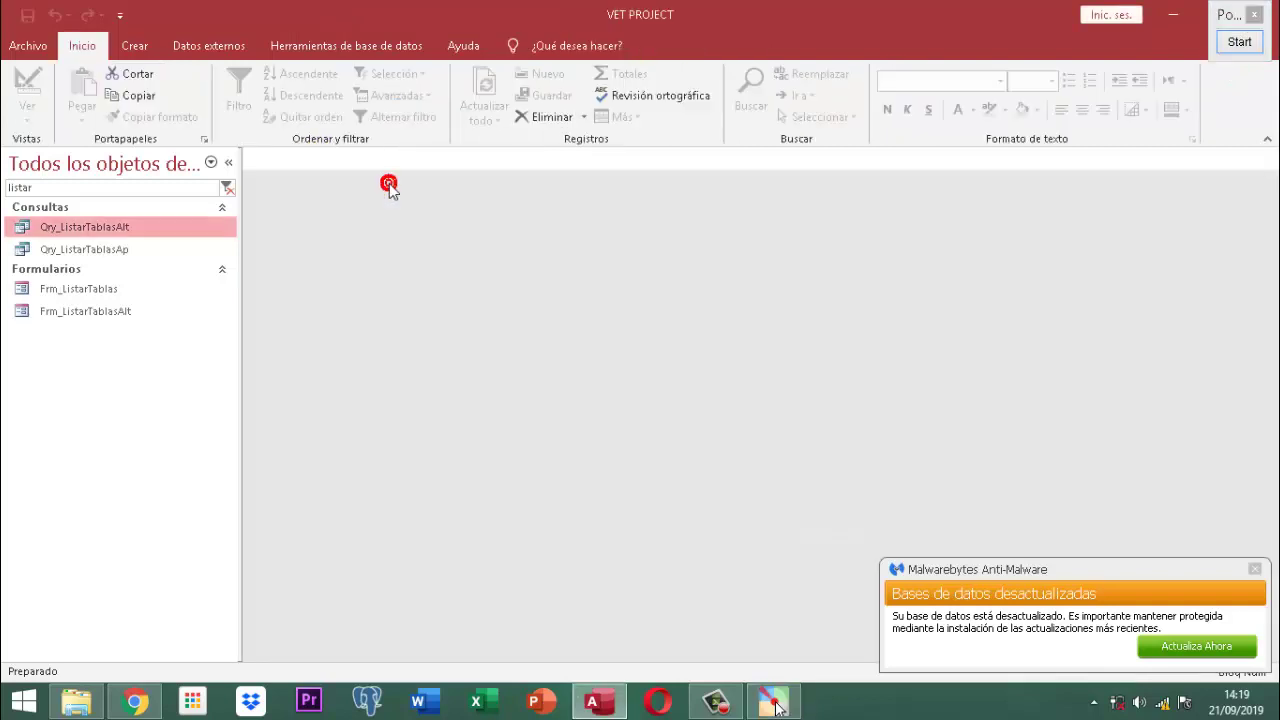
# Run the Frm_ListarTablasAlt and Frm_ListarTablas forms in turn to review the tables each one lists, closing each form.
pyautogui.doubleClick(82, 313)
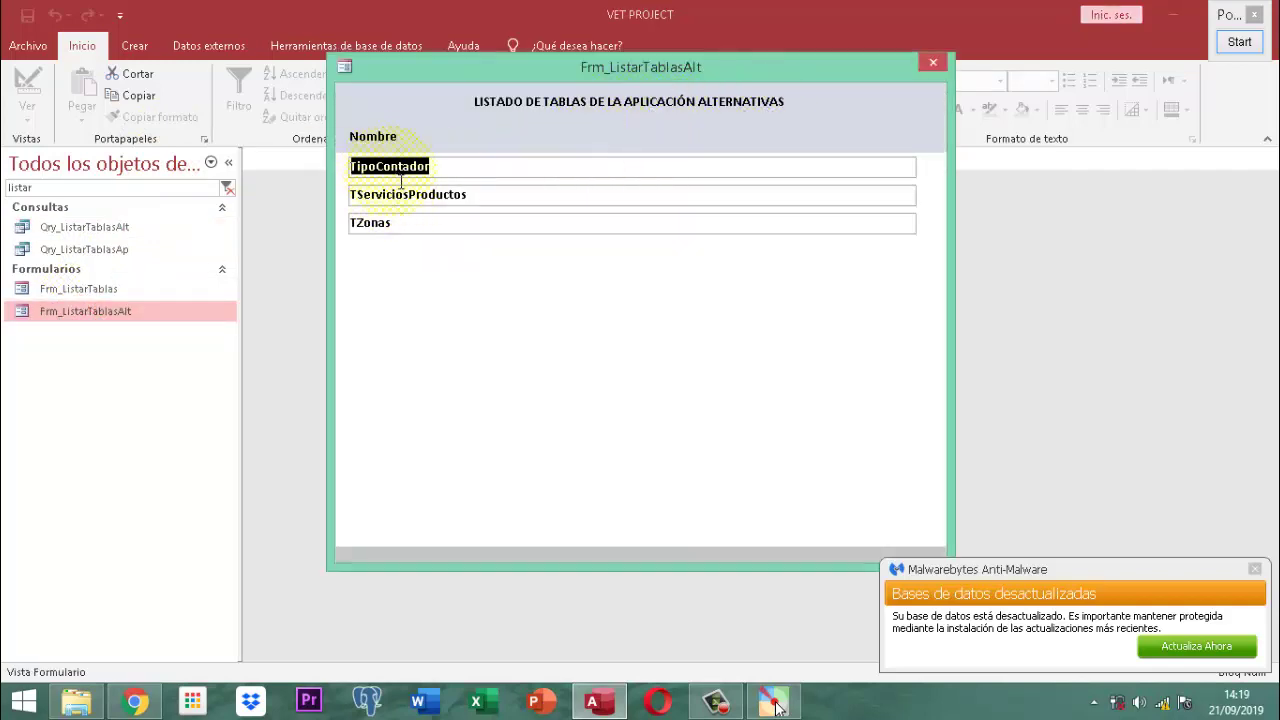
pyautogui.click(933, 62)
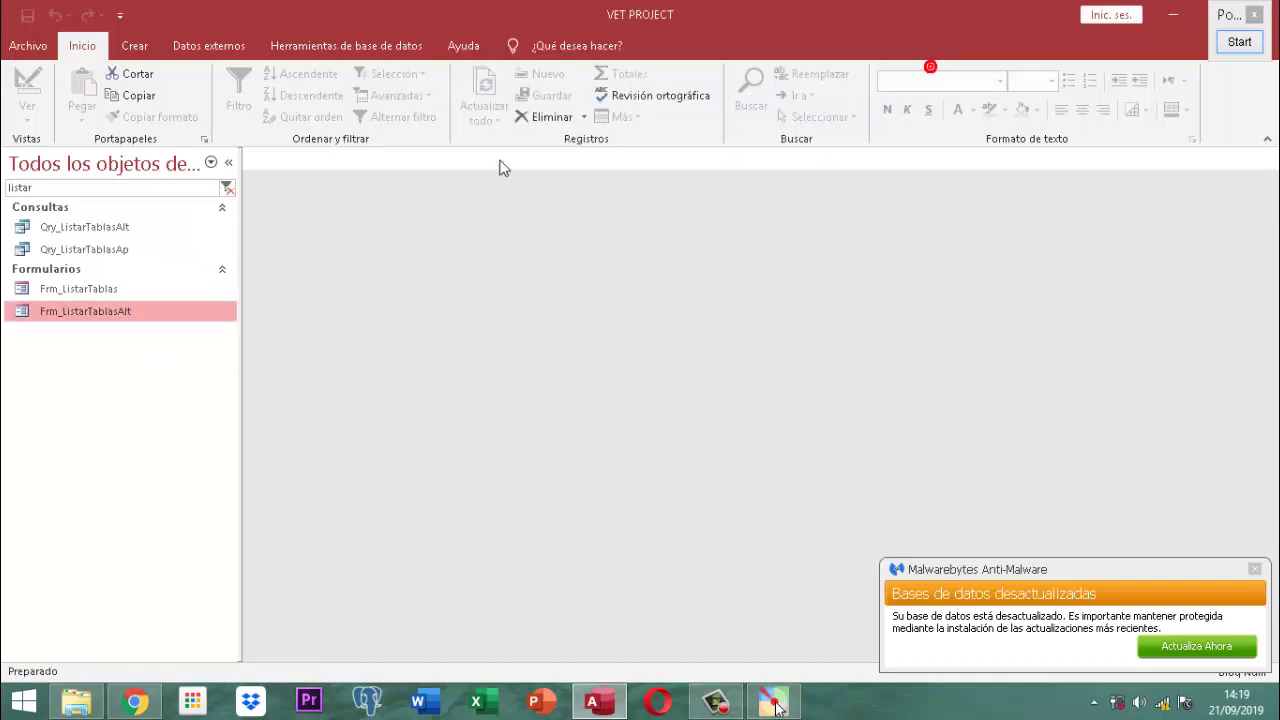
pyautogui.doubleClick(100, 291)
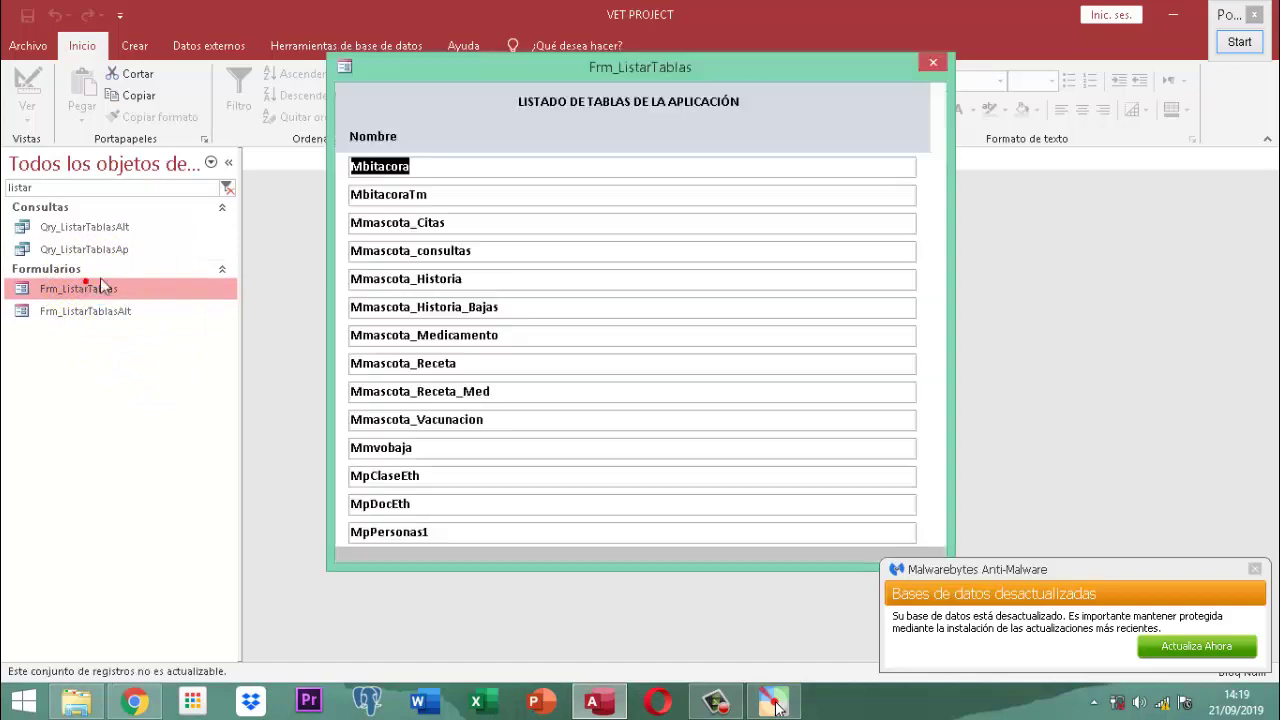
pyautogui.scroll(-4, 520, 450)
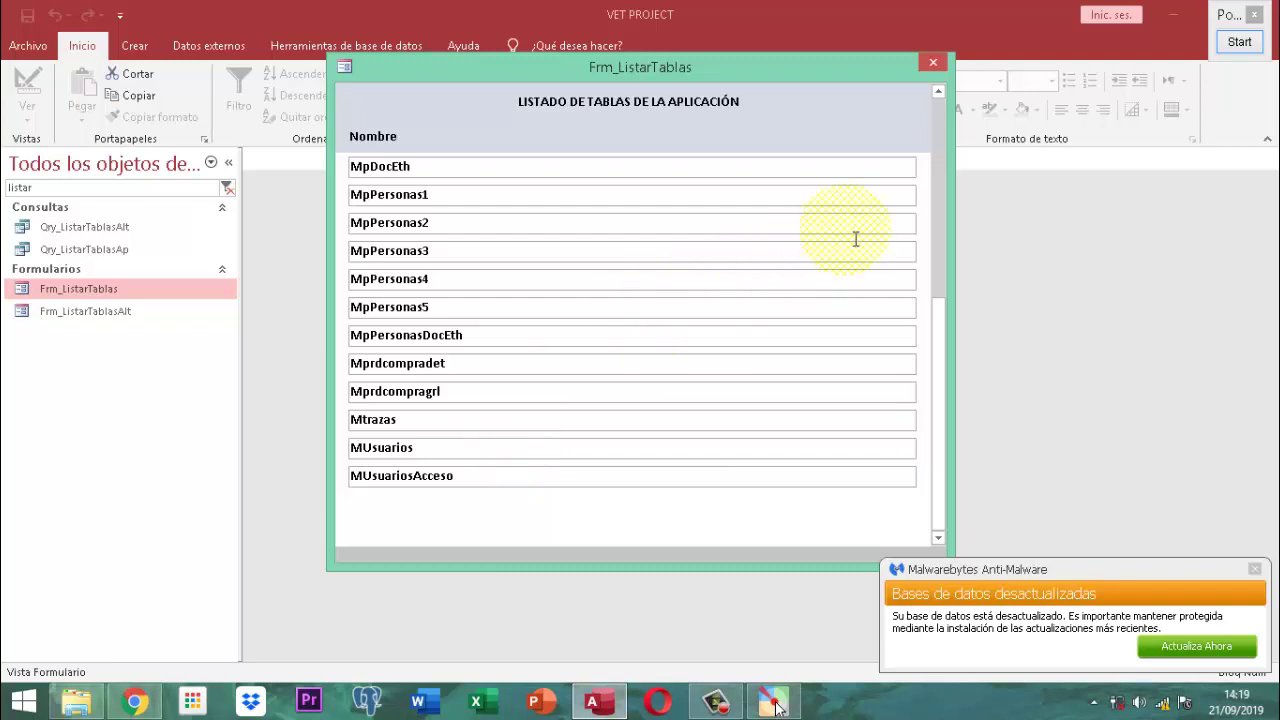
pyautogui.click(933, 60)
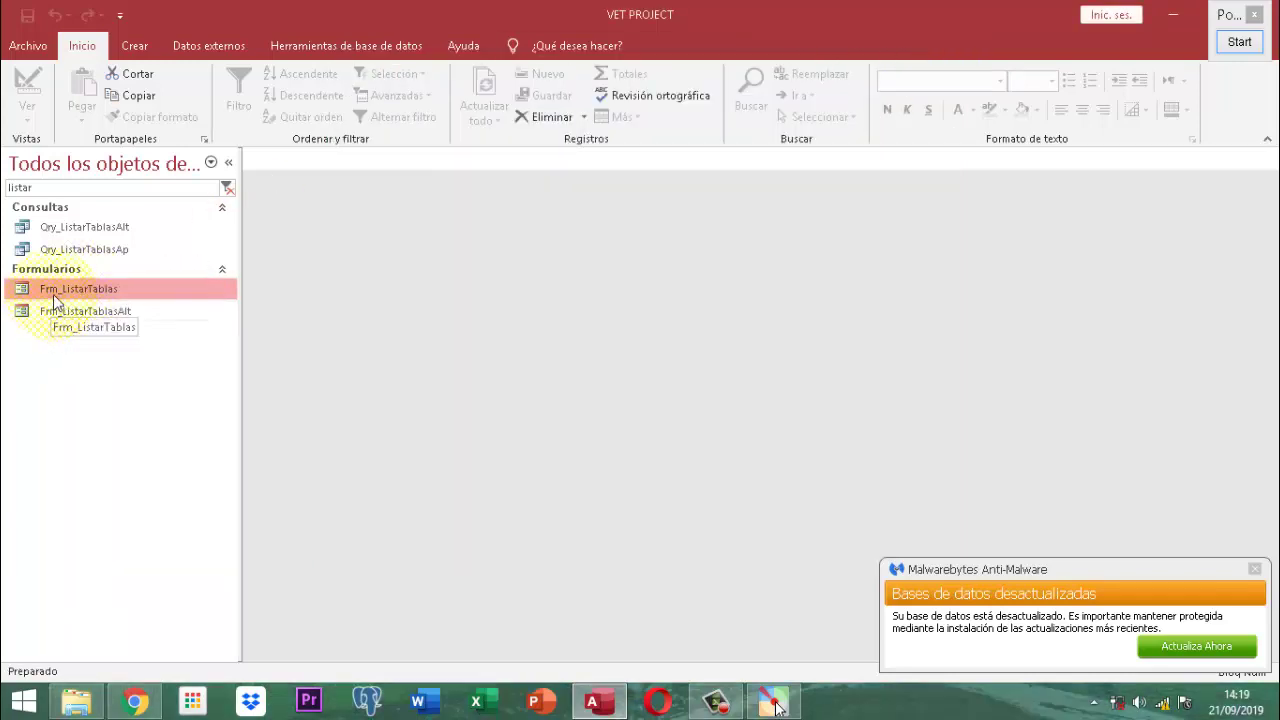
# Open the Frm_ListarTablas form in Design view and expand its form footer to a height of about 0.8 cm.
pyautogui.rightClick(119, 290)
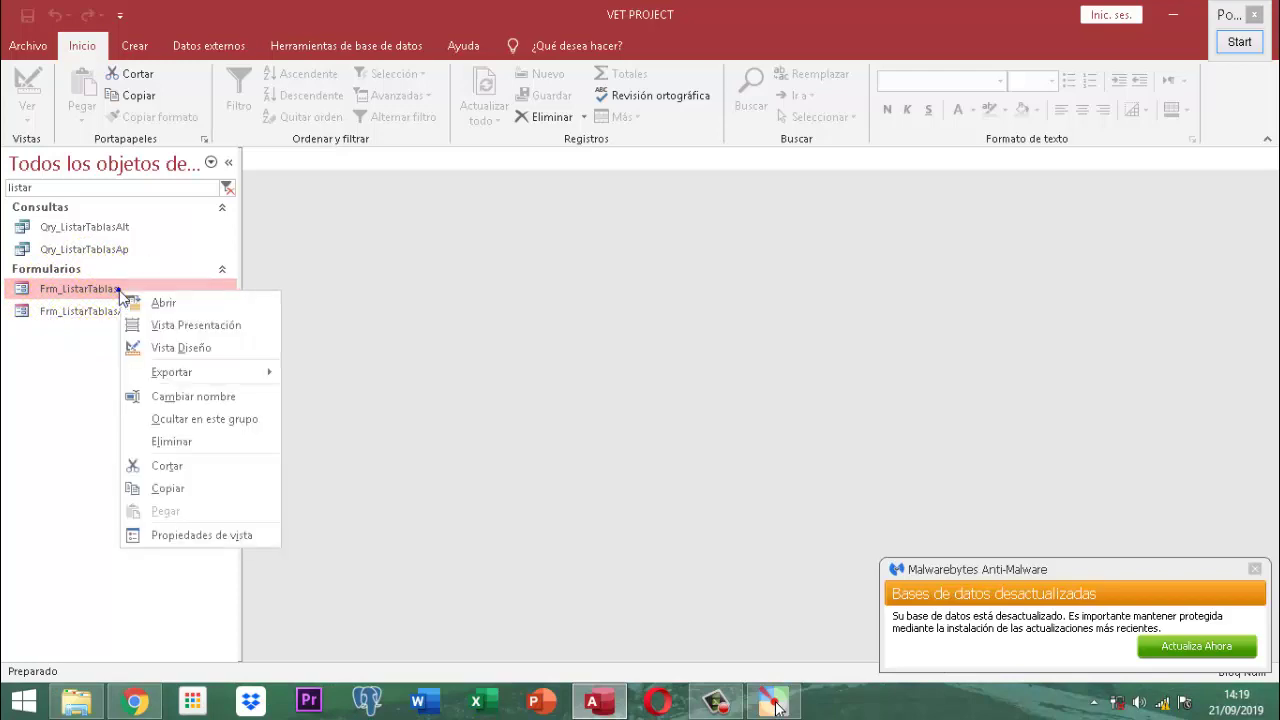
pyautogui.click(167, 348)
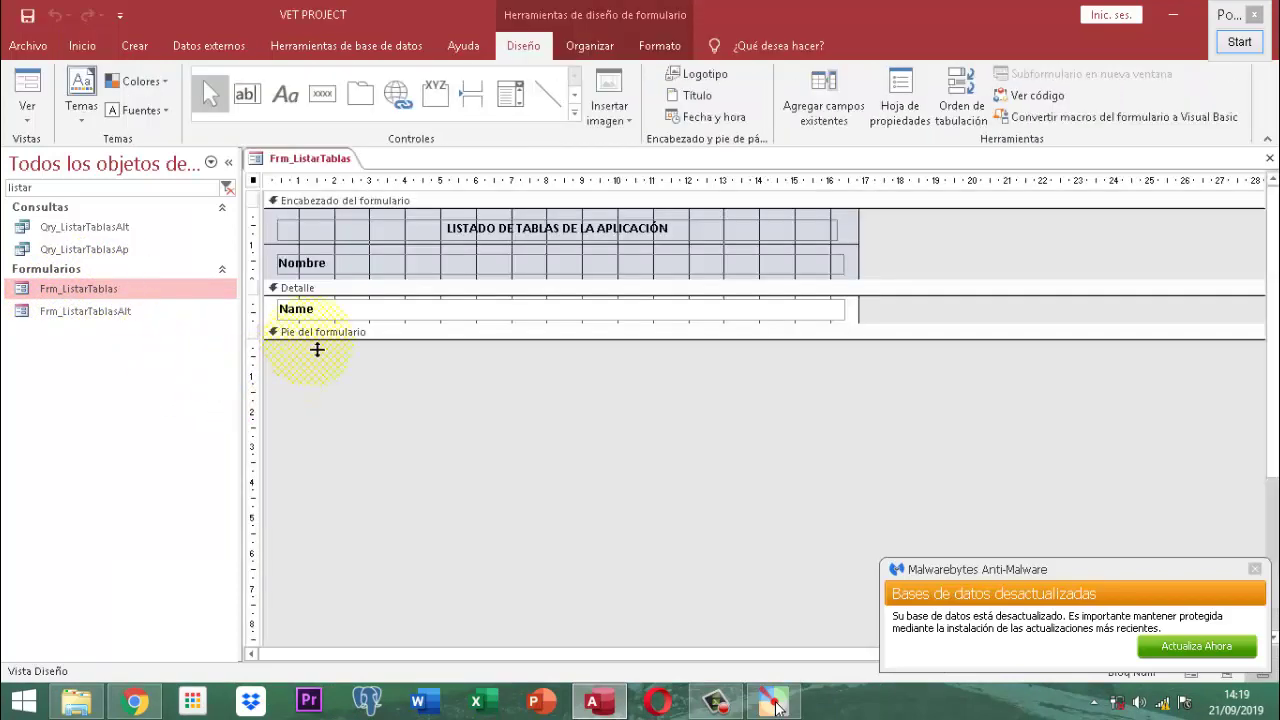
pyautogui.moveTo(317, 349); pyautogui.dragTo(311, 374)
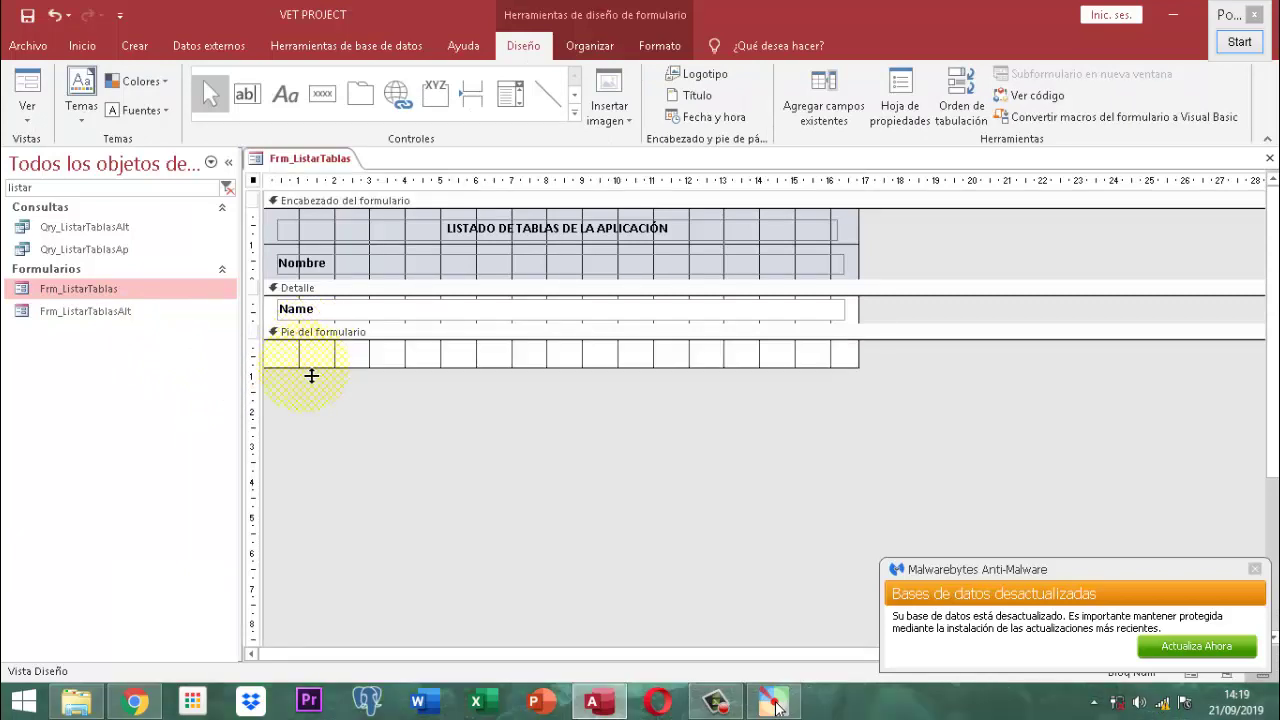
# Add an unbound text box to the form footer and arrange it with its label in a stacked layout.
pyautogui.click(241, 94)
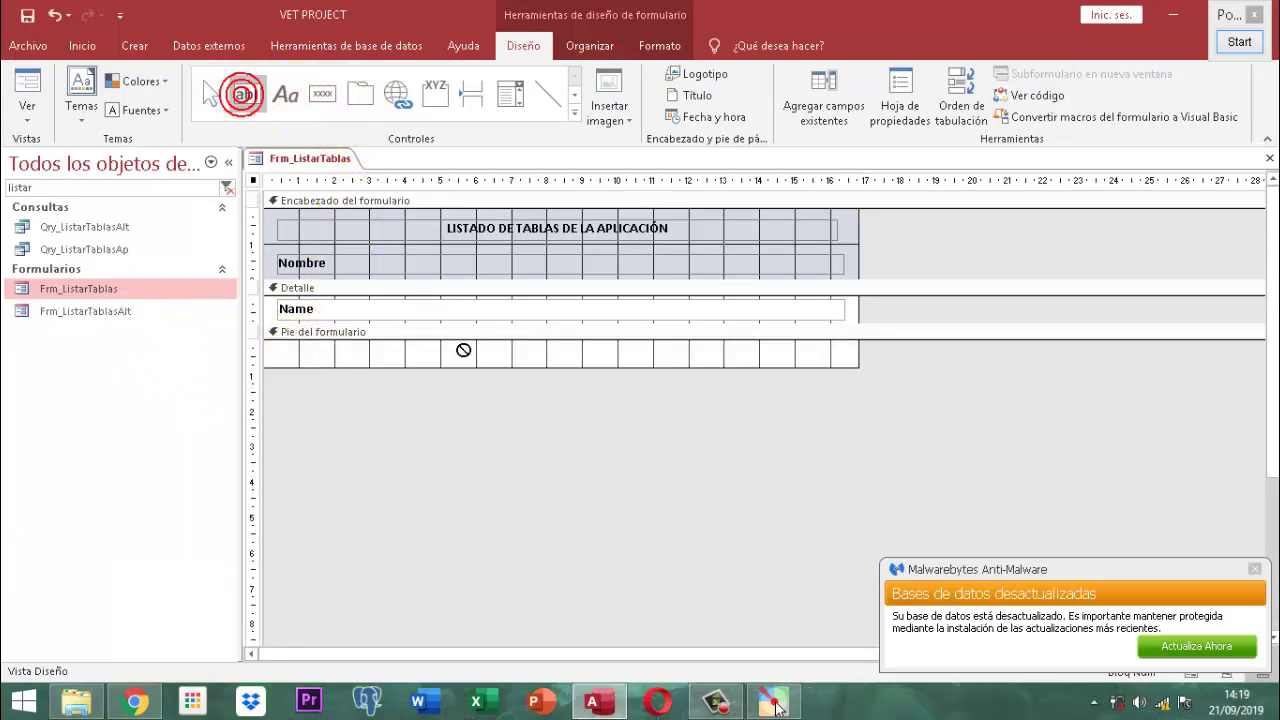
pyautogui.click(398, 346)
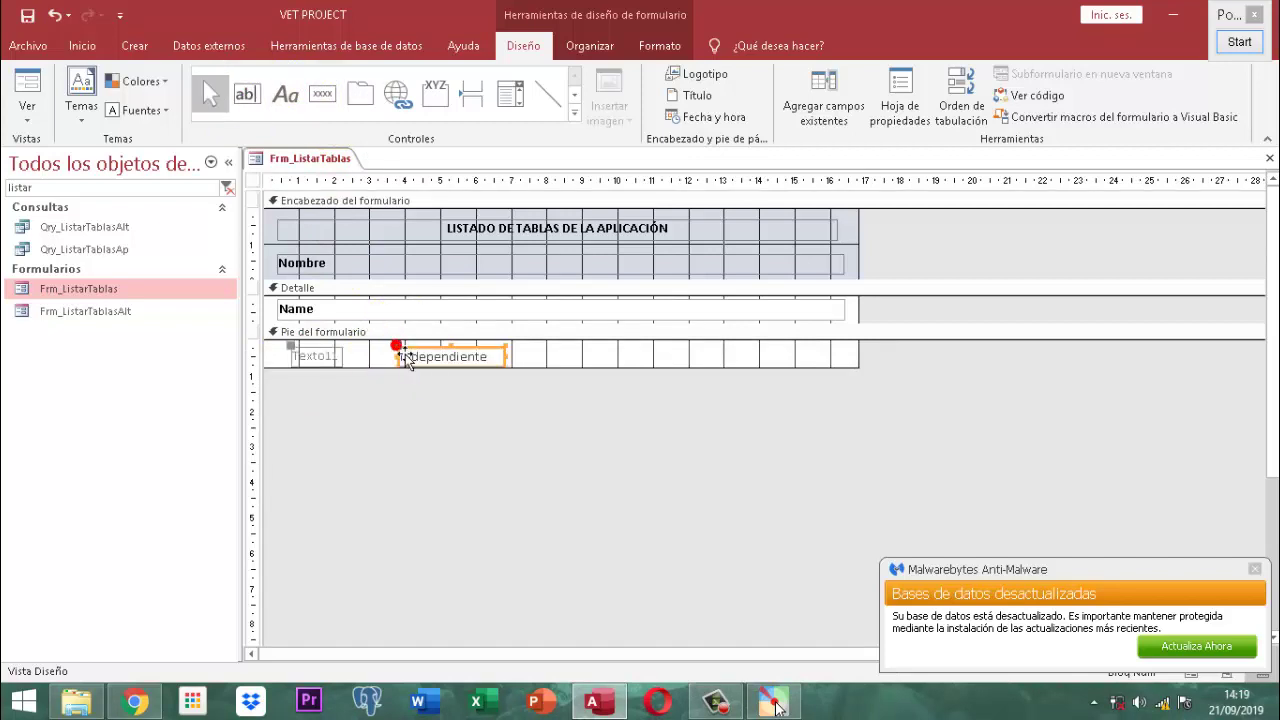
pyautogui.click(593, 47)
pyautogui.click(80, 92)
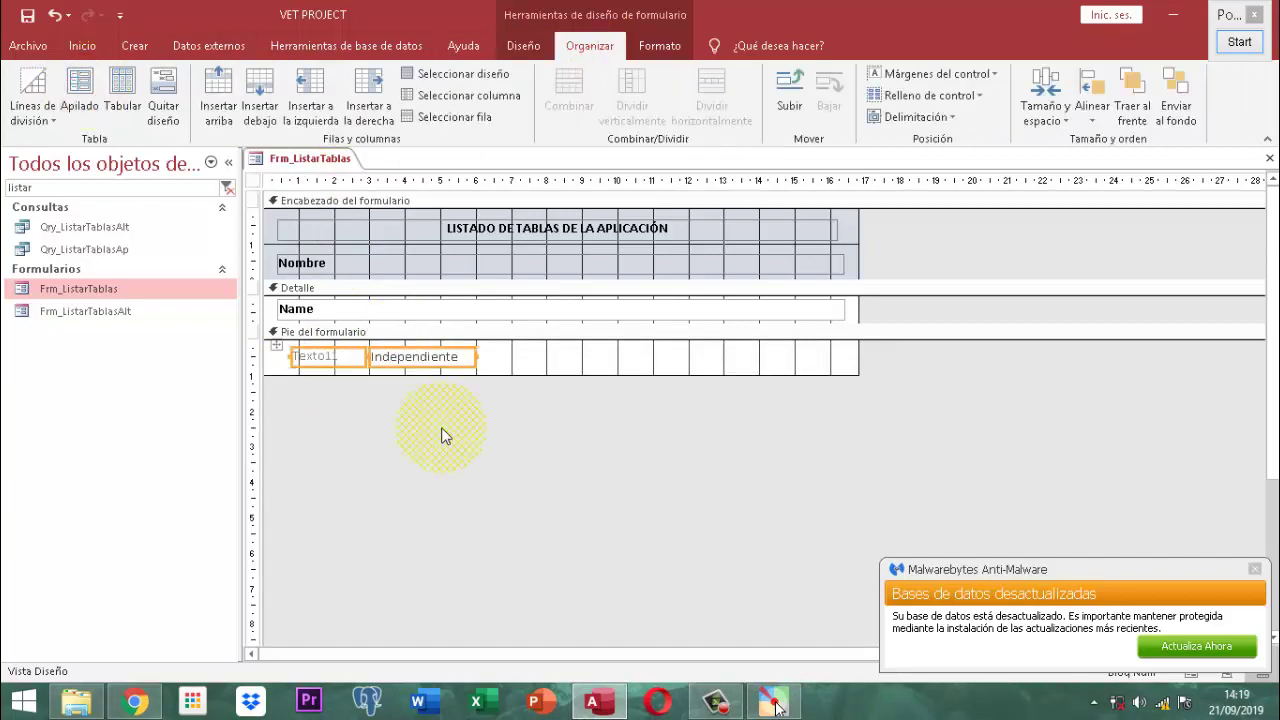
# Format the footer text box and its label with a black, bold font.
pyautogui.click(659, 46)
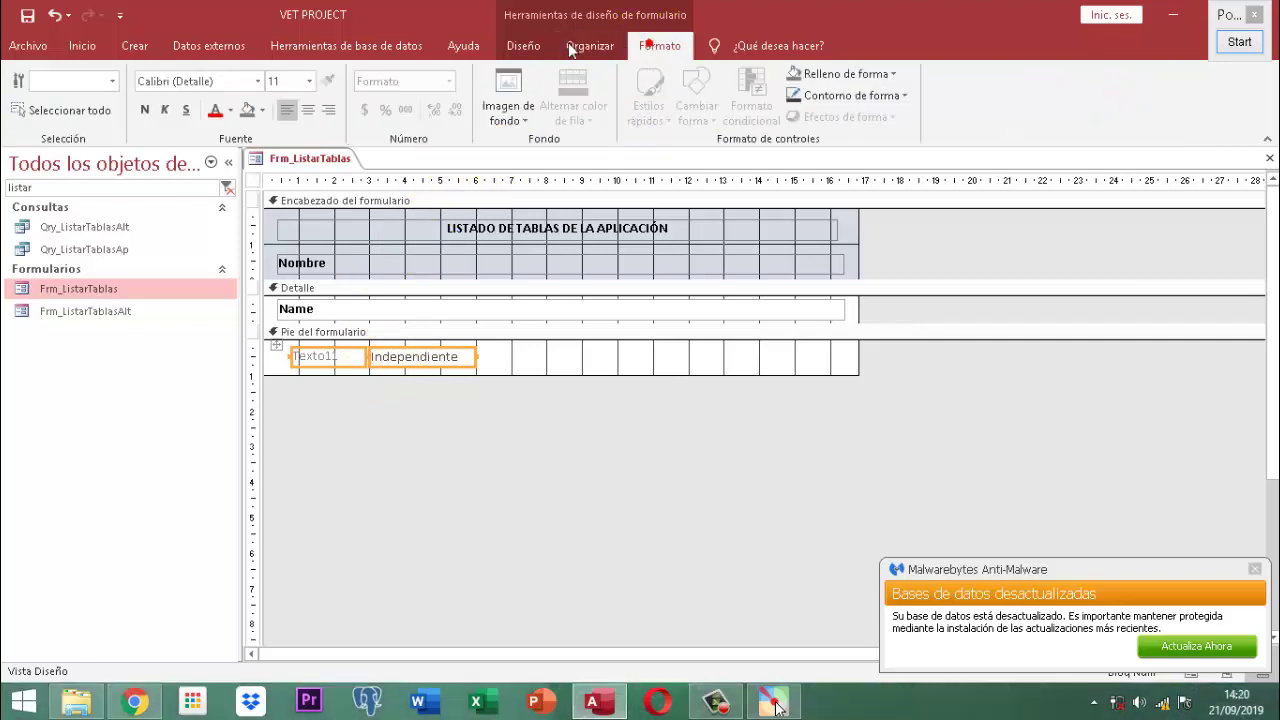
pyautogui.click(231, 110)
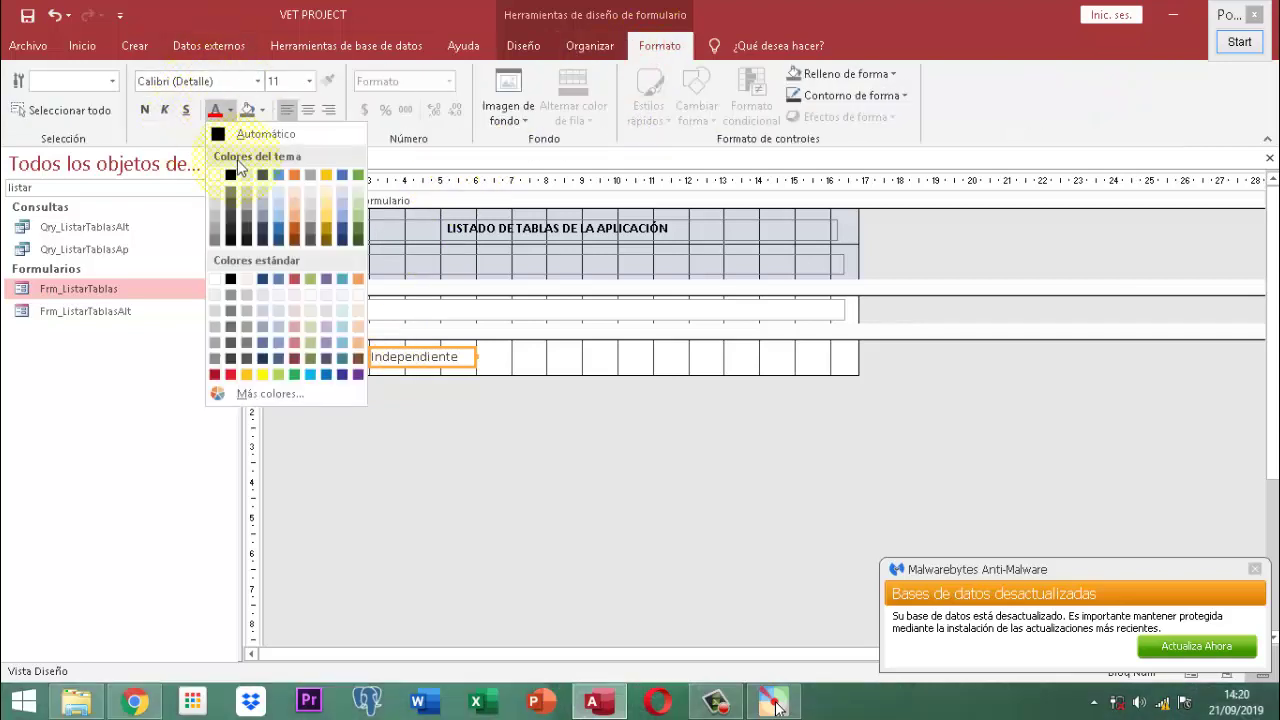
pyautogui.click(235, 177)
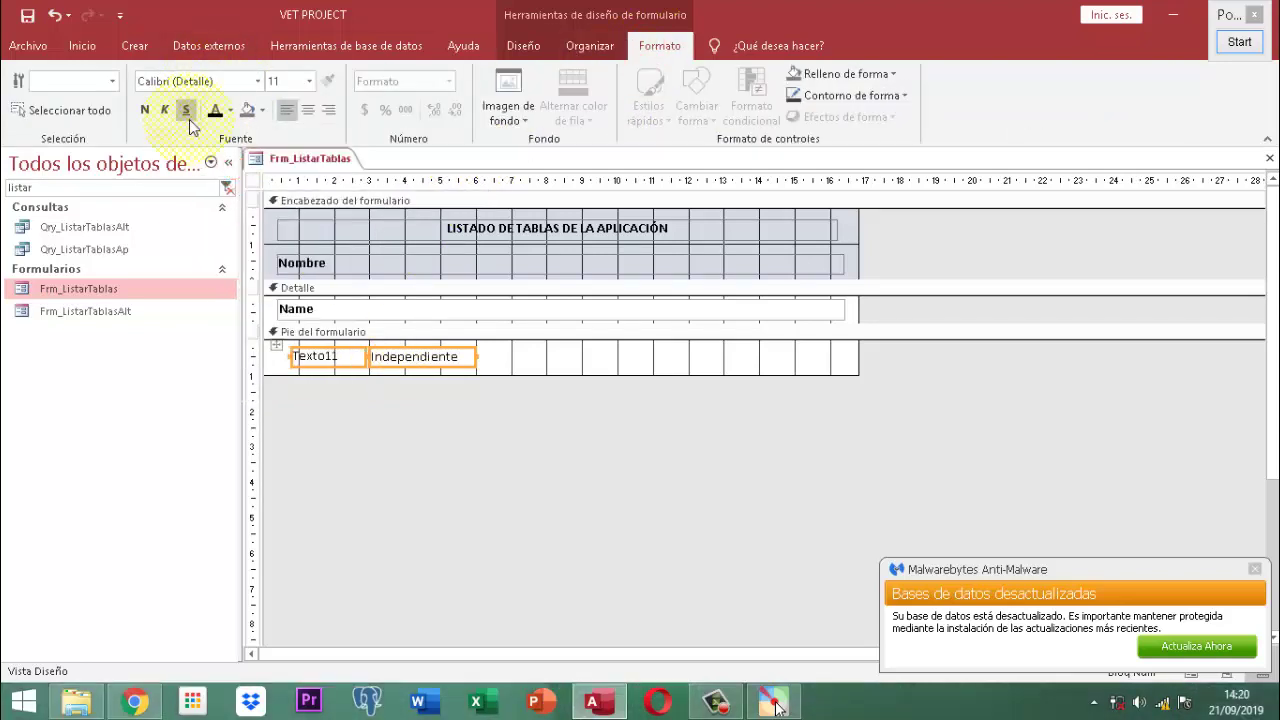
pyautogui.click(145, 111)
pyautogui.click(433, 391)
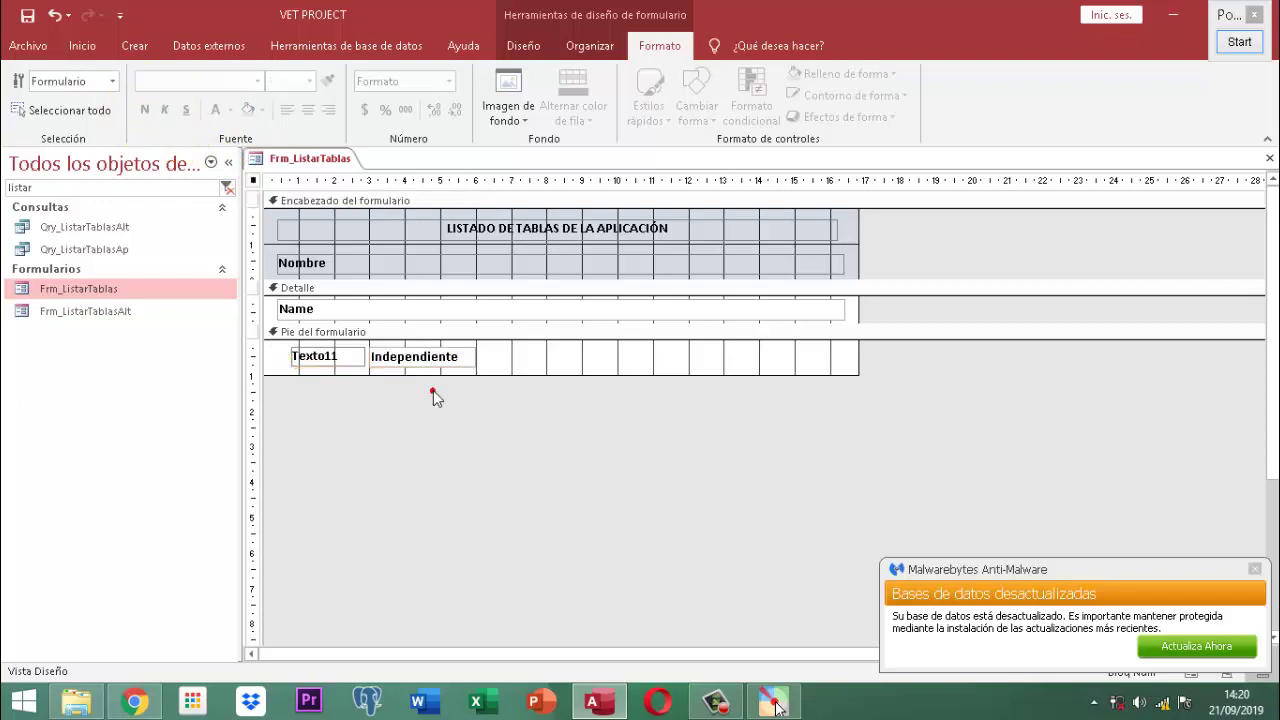
# Fill the Nombre header label and the footer text box's label with light green.
pyautogui.click(349, 264)
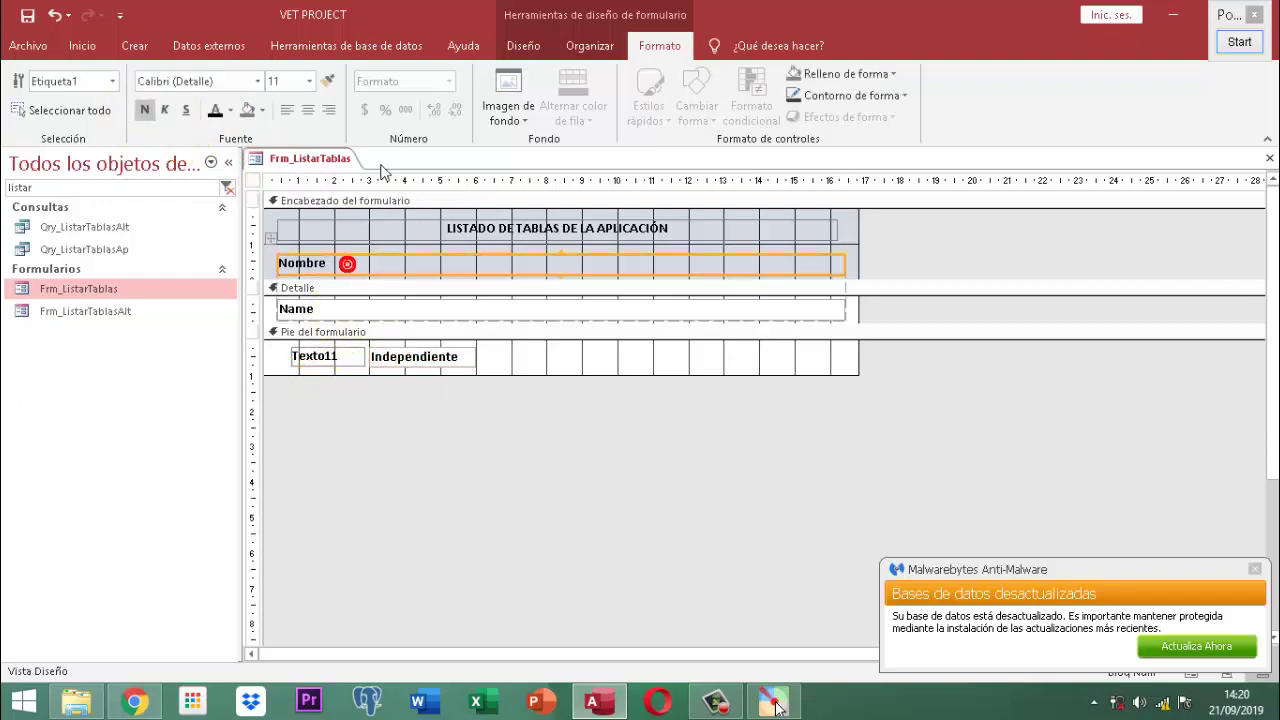
pyautogui.click(261, 111)
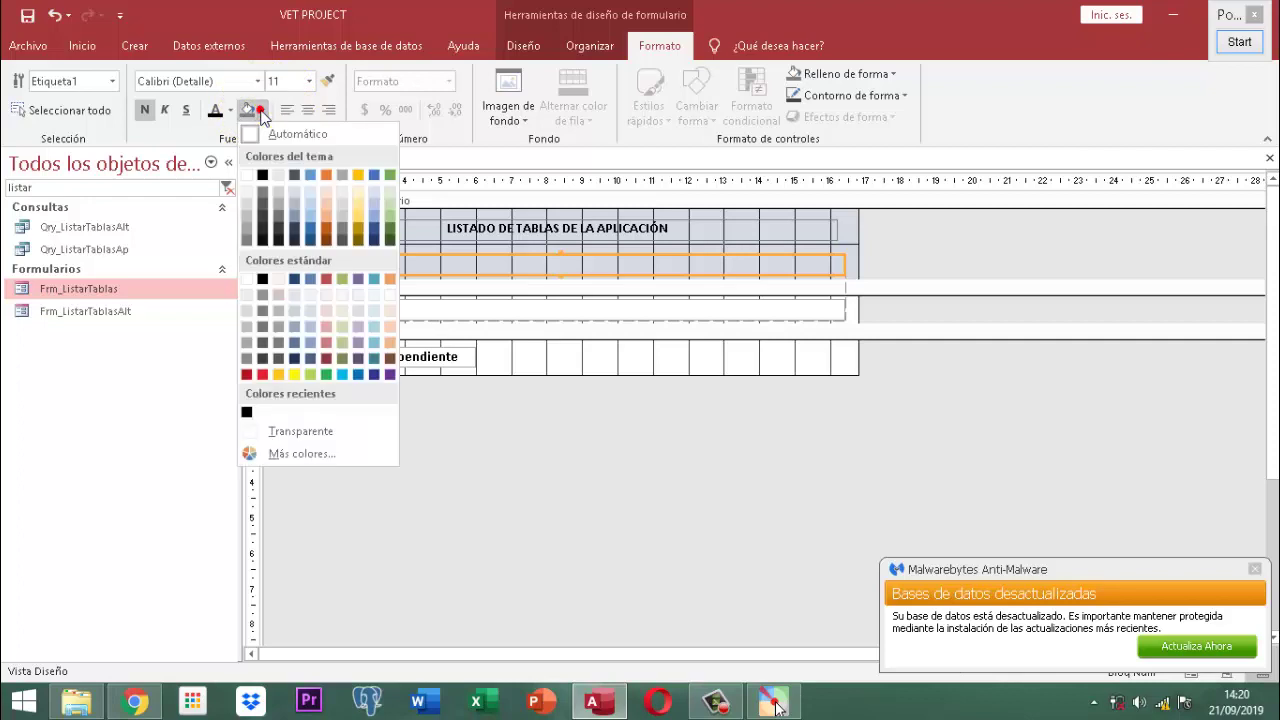
pyautogui.click(308, 374)
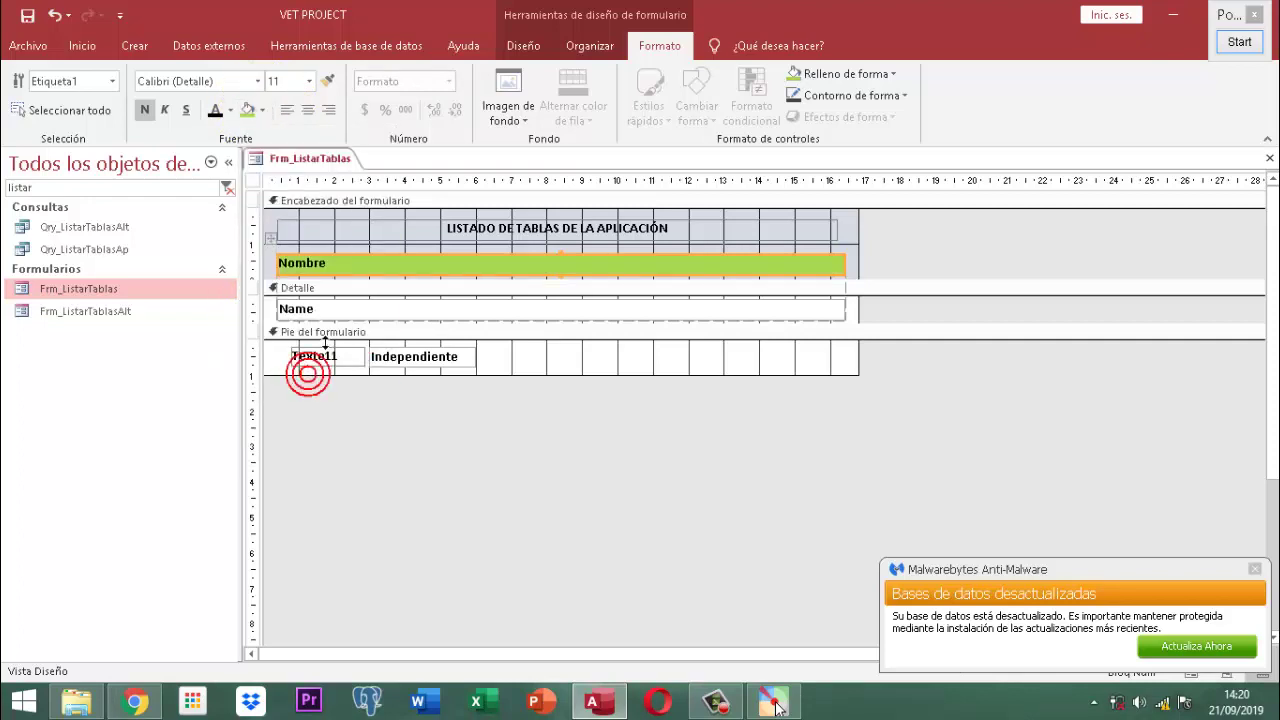
pyautogui.click(298, 366)
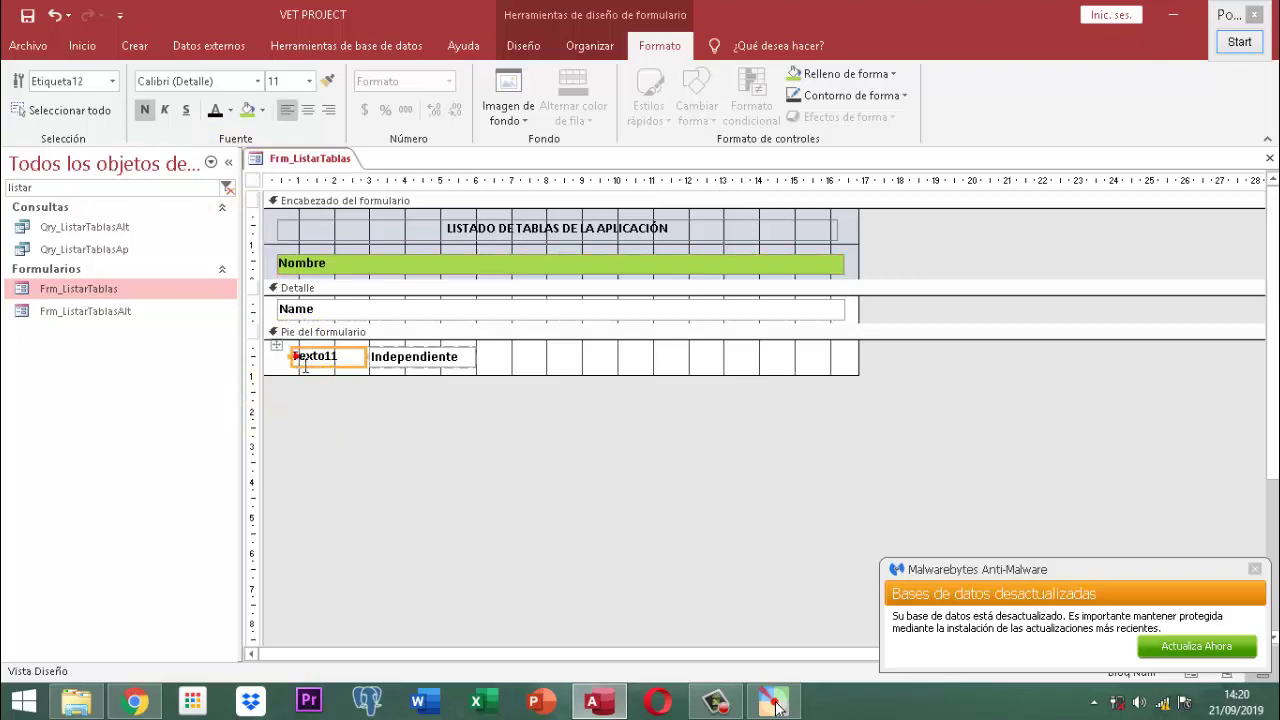
pyautogui.click(252, 112)
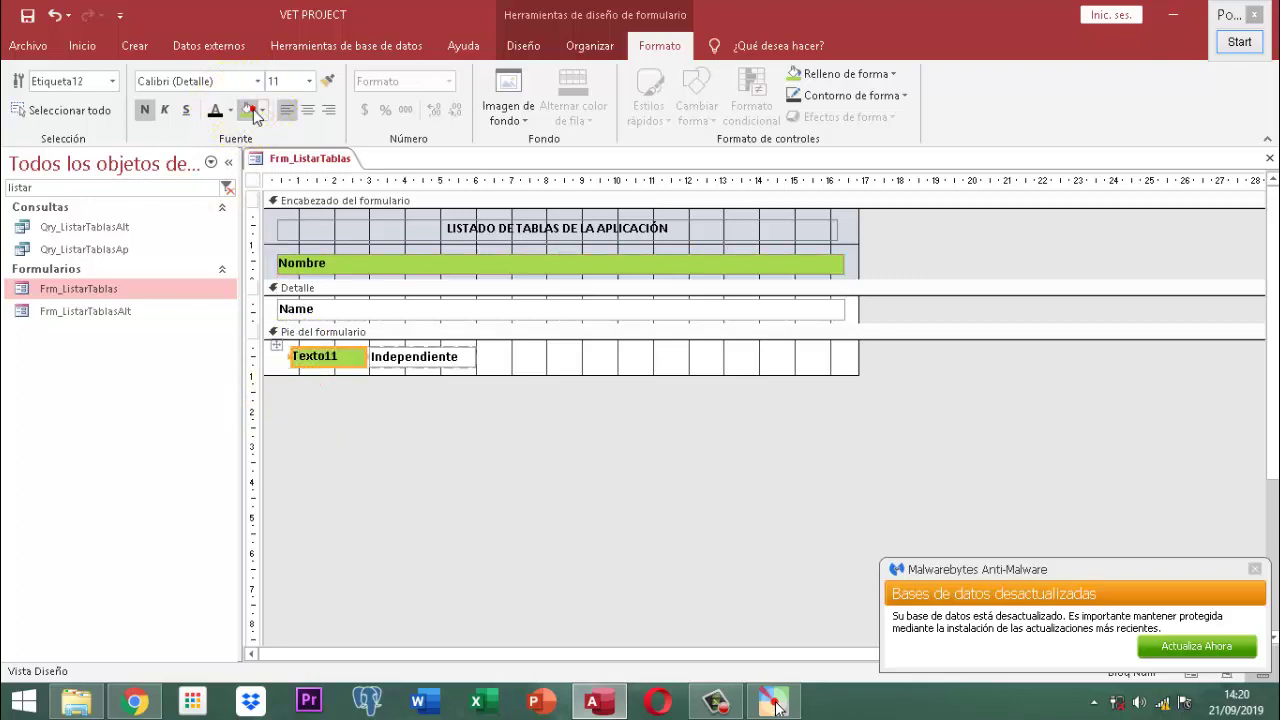
pyautogui.click(408, 444)
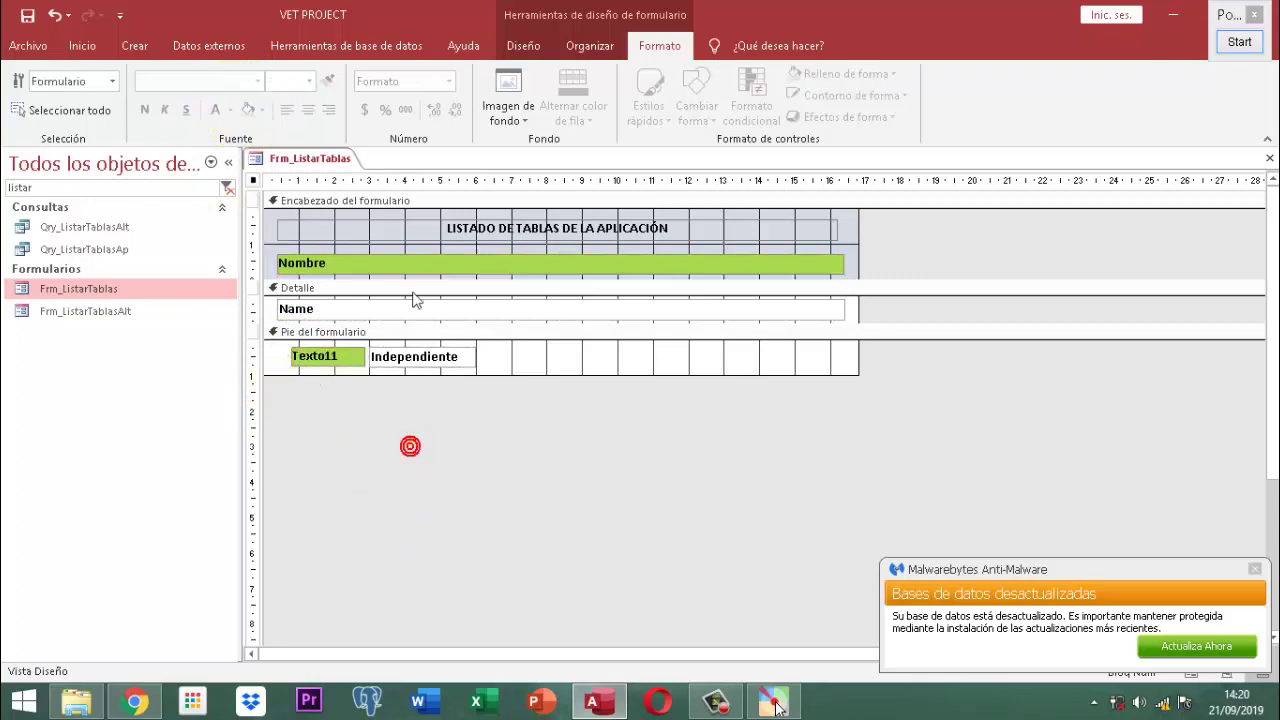
# Fill the LISTADO DE TABLAS DE LA APLICACIÓN title label with light gold.
pyautogui.click(389, 234)
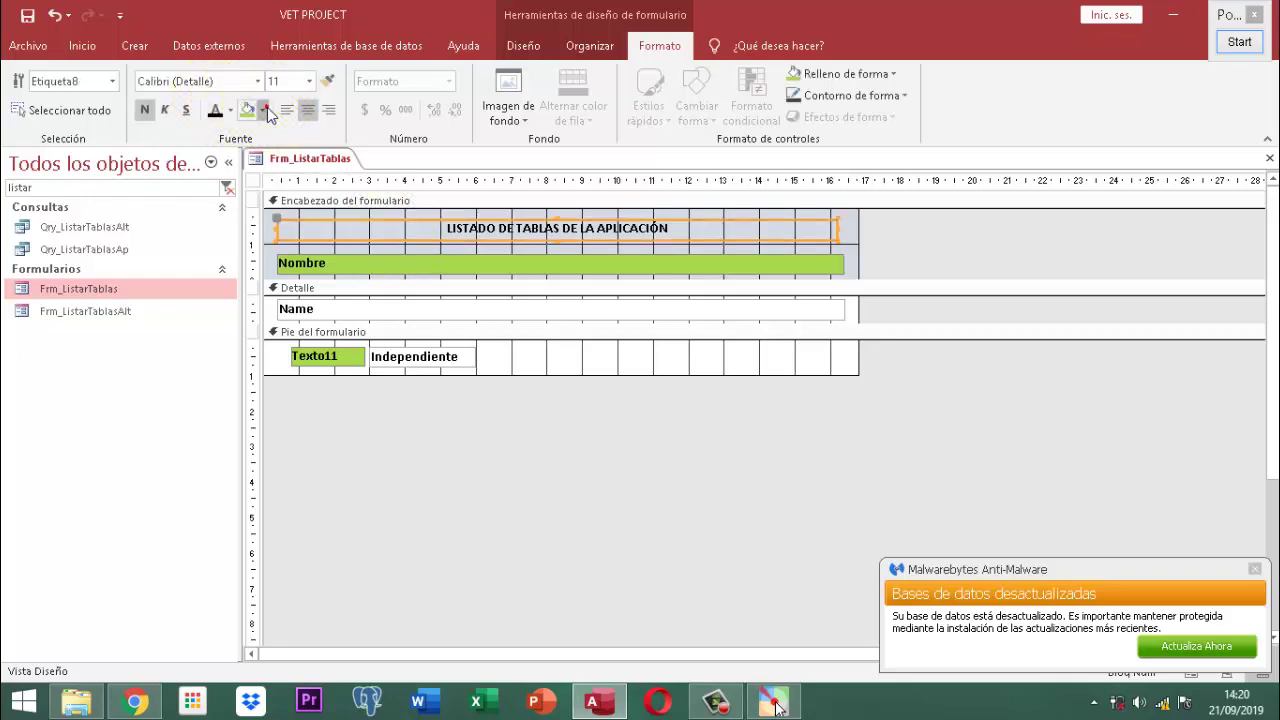
pyautogui.click(262, 110)
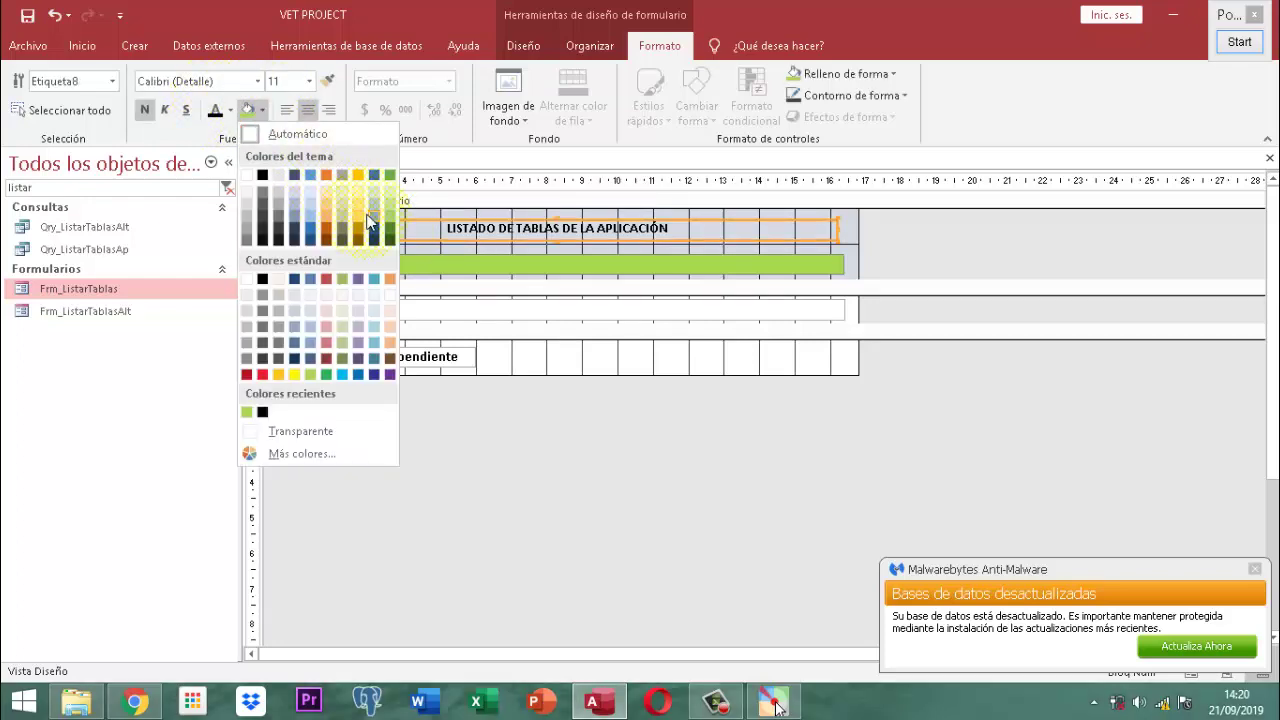
pyautogui.click(360, 220)
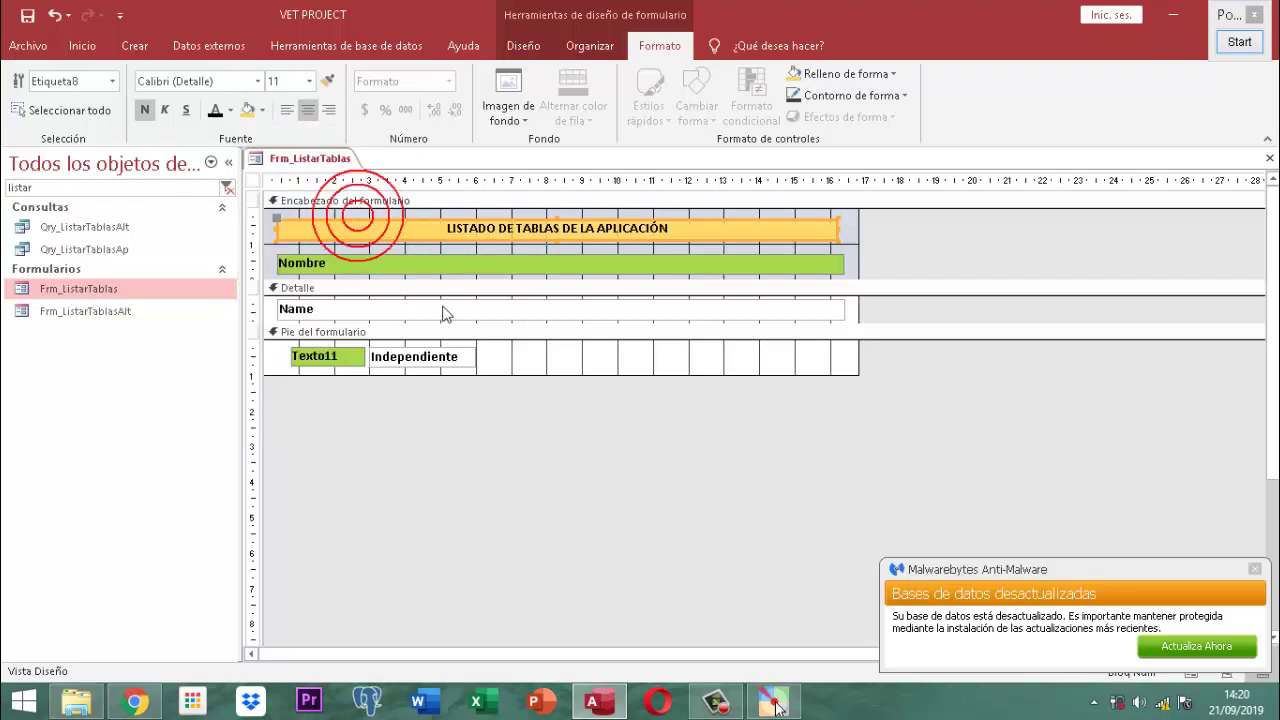
pyautogui.click(547, 458)
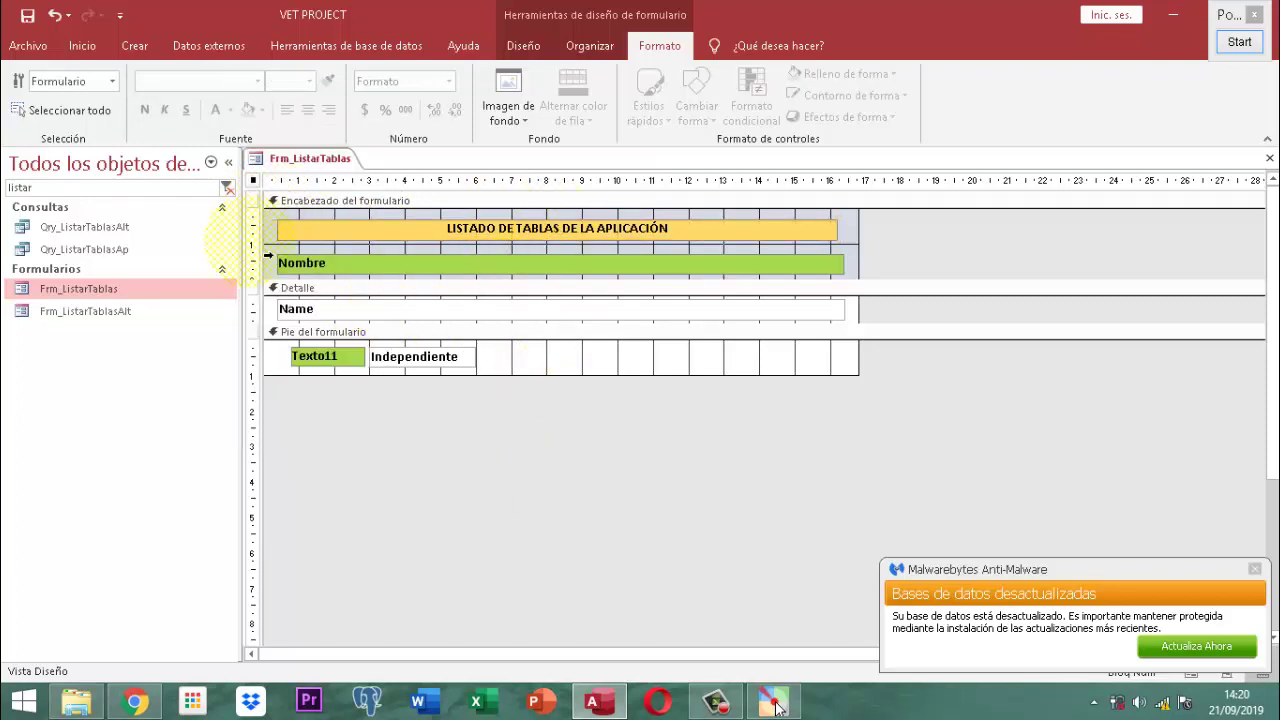
# Set the background of the form's header, detail and footer sections to the standard orange.
pyautogui.click(270, 255)
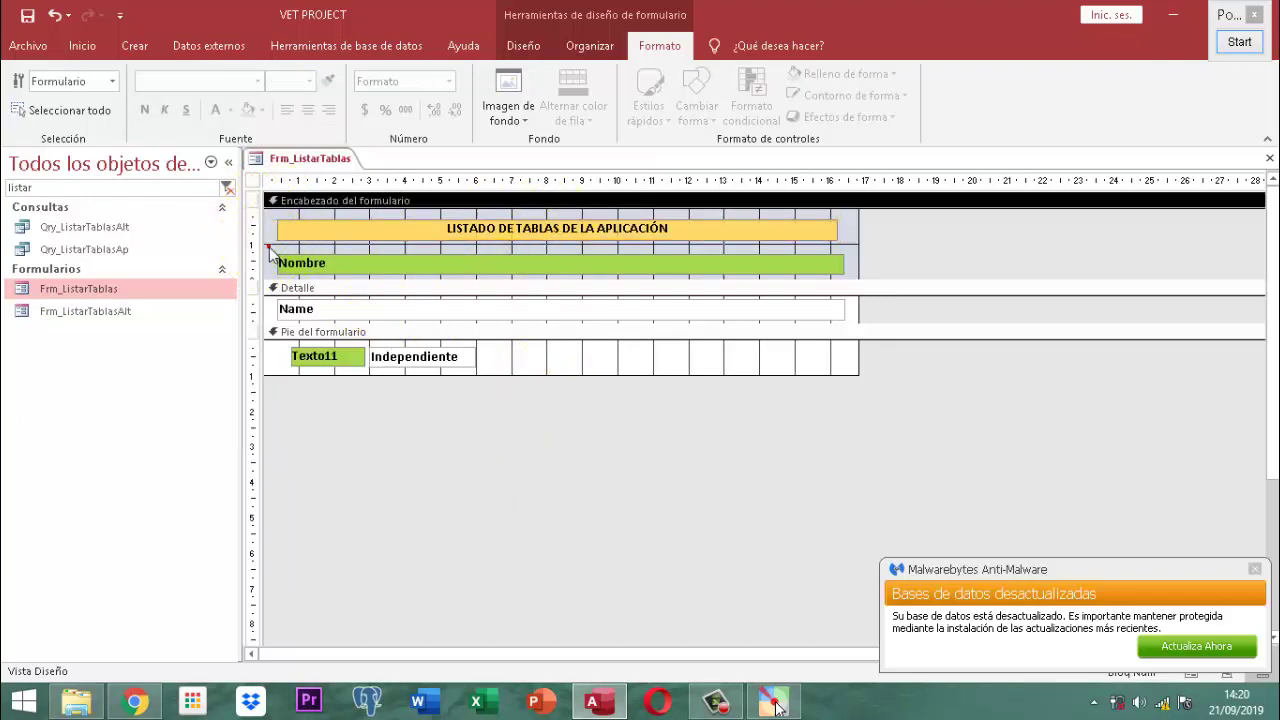
pyautogui.click(265, 108)
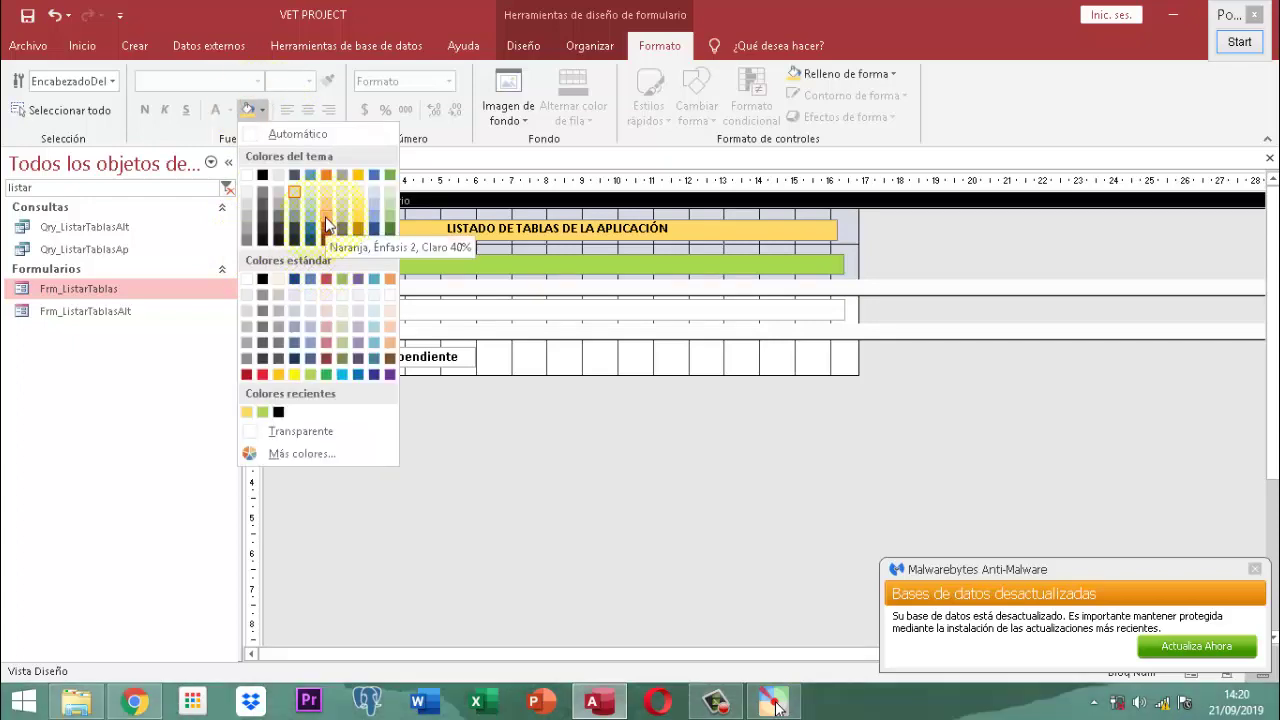
pyautogui.click(390, 280)
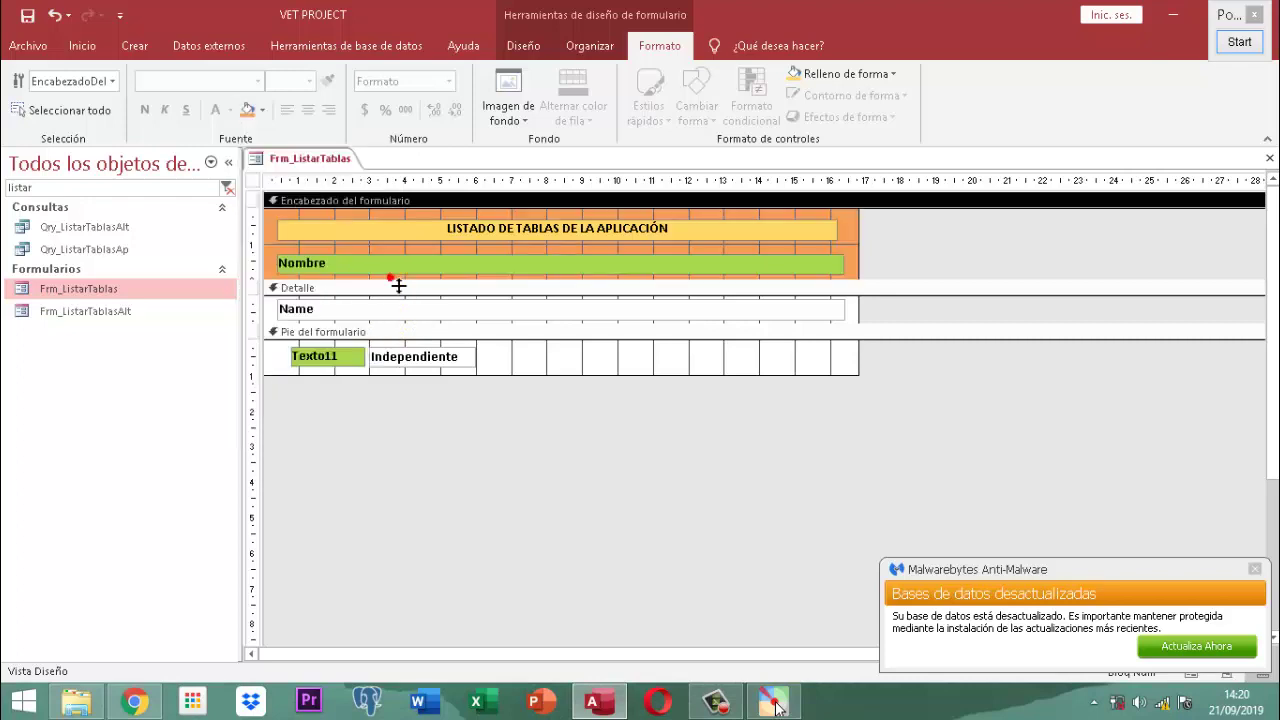
pyautogui.click(270, 315)
pyautogui.click(247, 110)
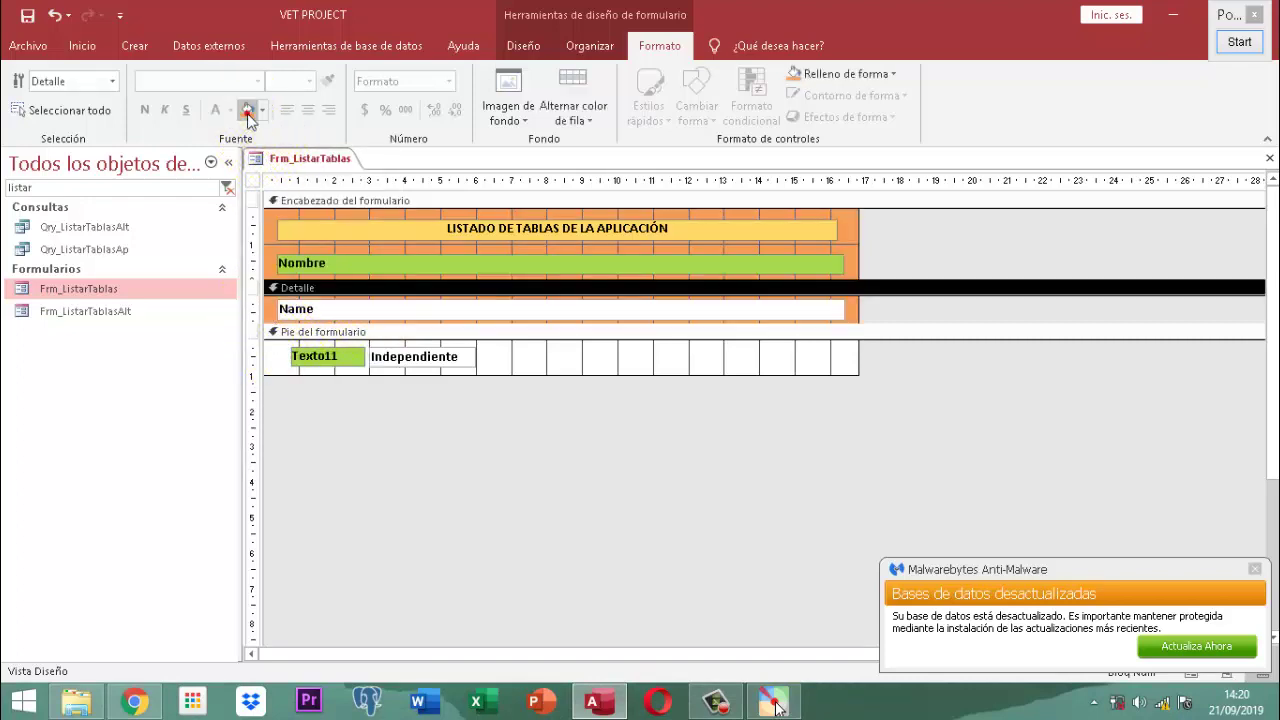
pyautogui.click(281, 358)
pyautogui.click(247, 110)
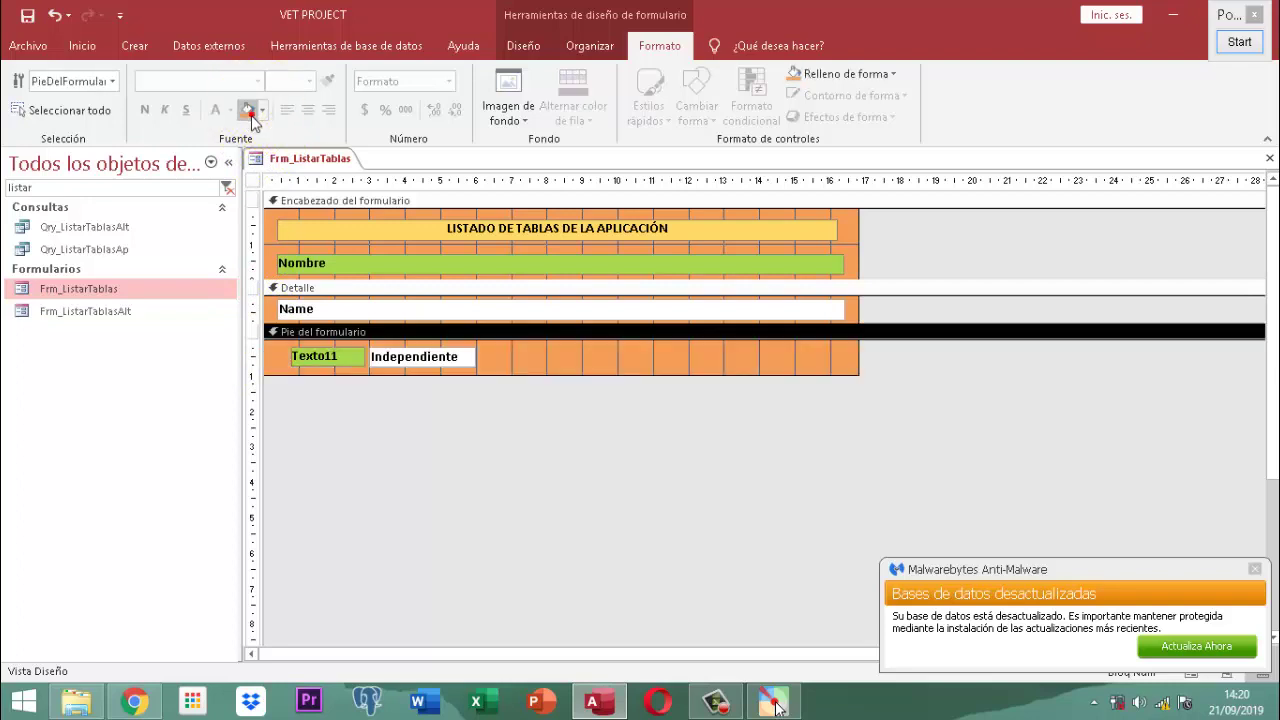
# Check the alternate row colour setting of the form's Detalle section.
pyautogui.click(420, 288)
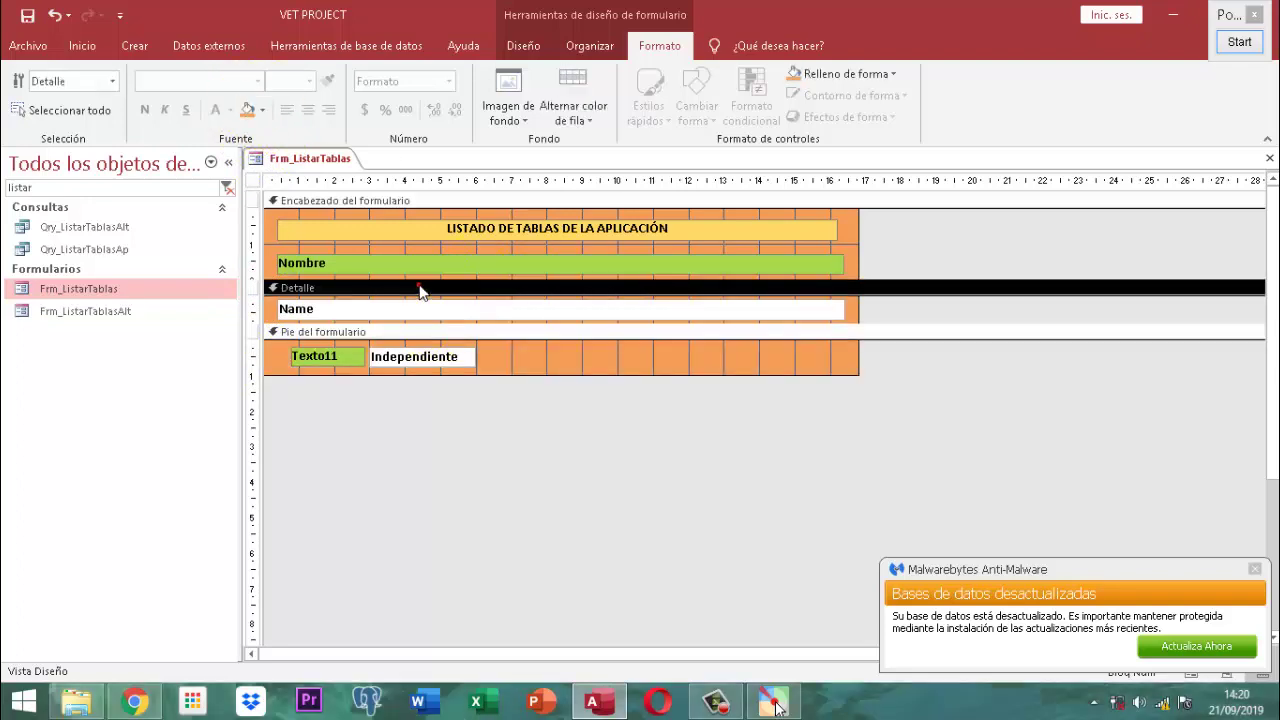
pyautogui.click(590, 120)
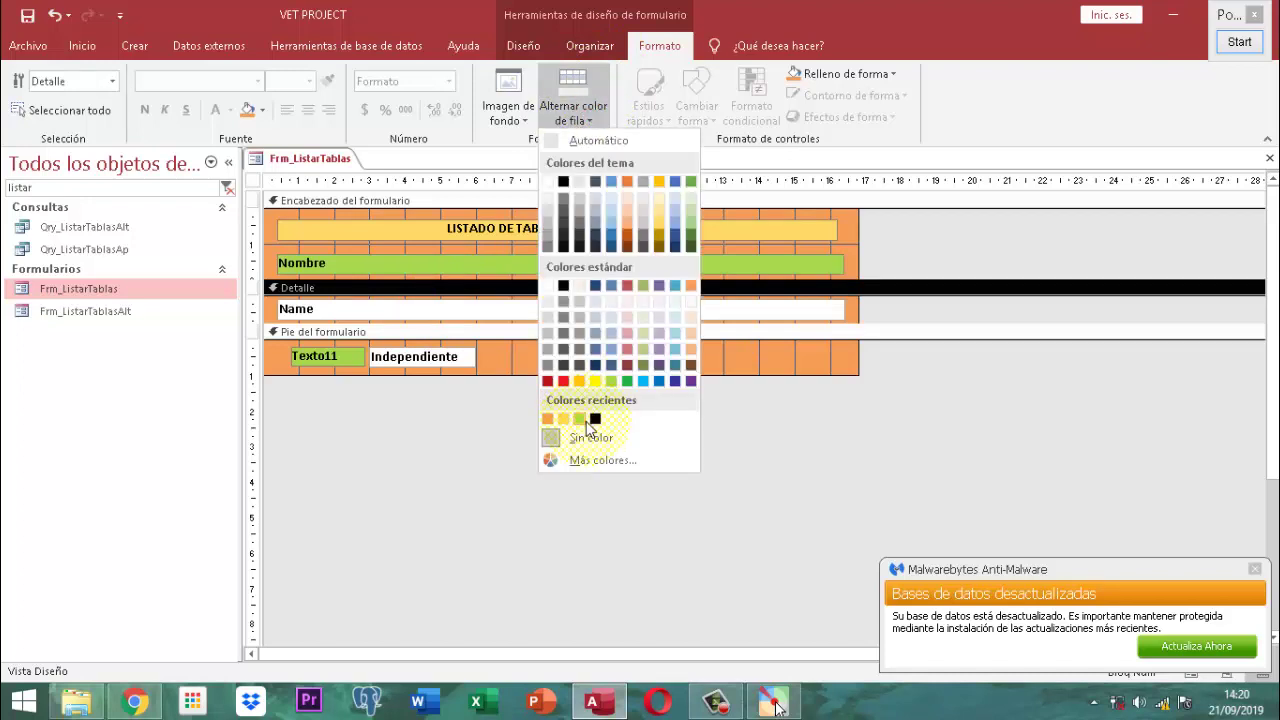
pyautogui.click(302, 159)
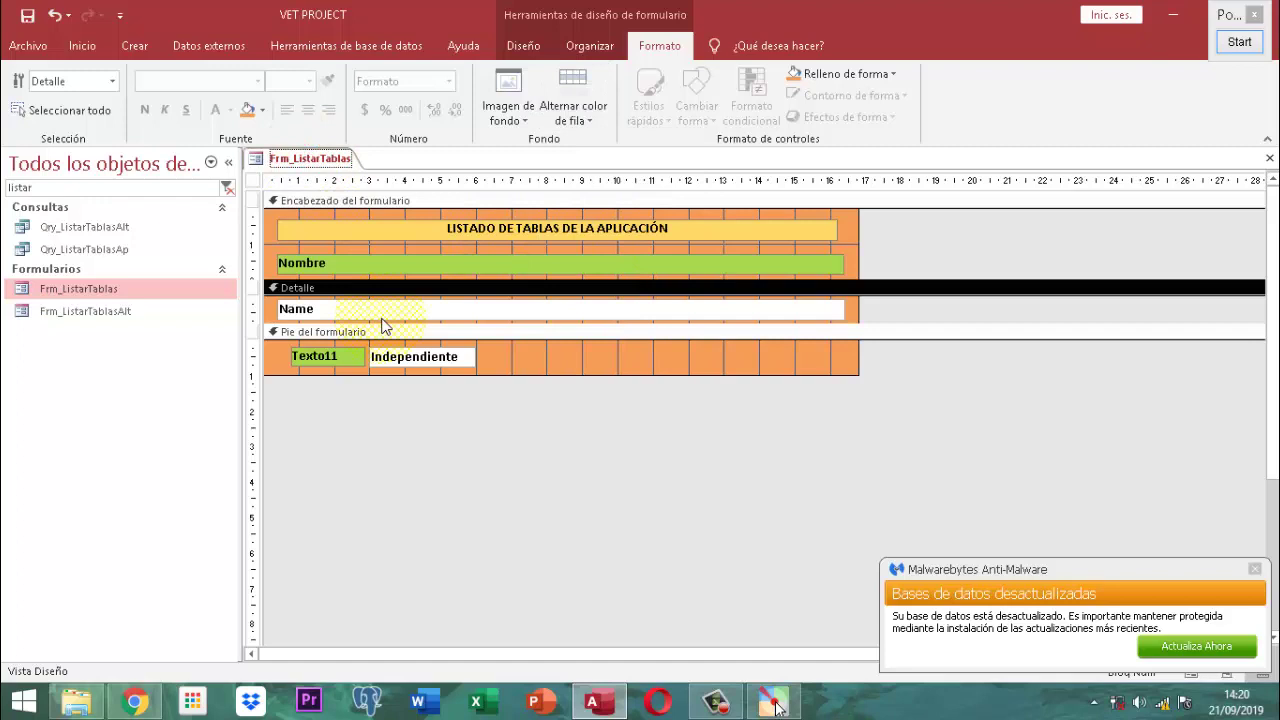
# Change the caption of the footer text box's label to Total Objetos Tablas de la Aplicación.
pyautogui.click(336, 360)
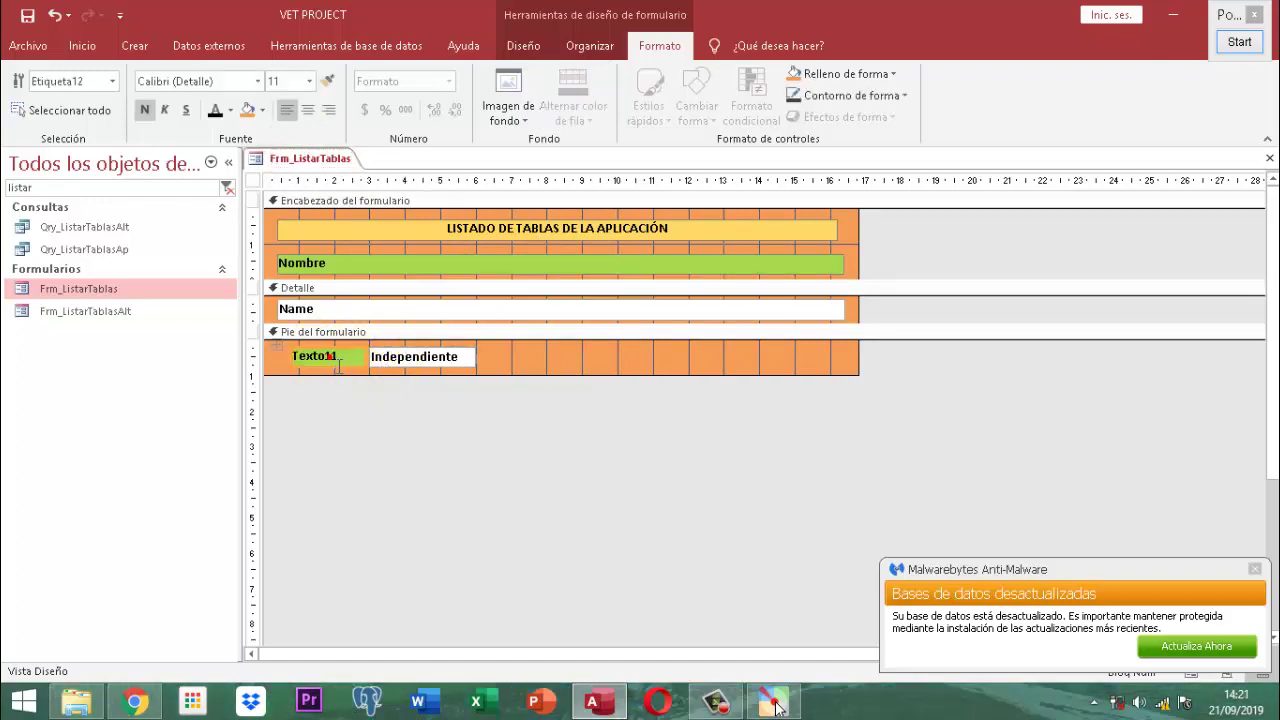
pyautogui.doubleClick(337, 362)
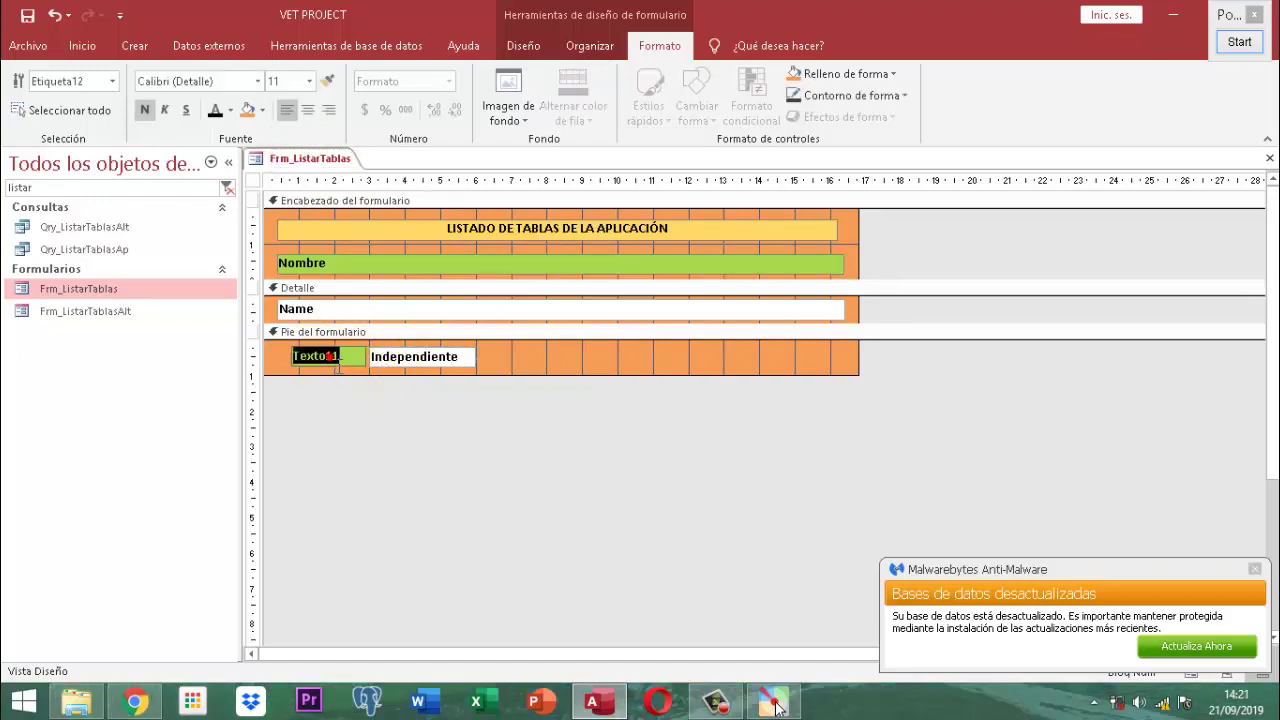
pyautogui.write('Total Obj')
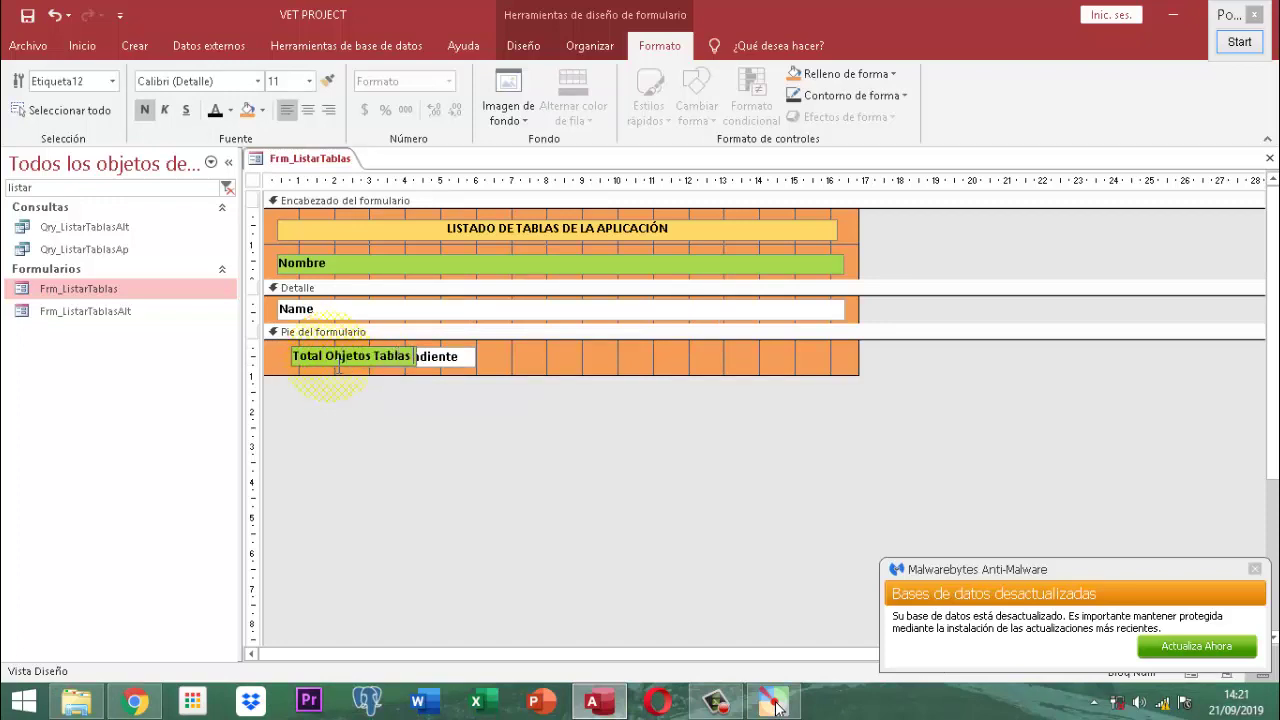
pyautogui.write('etos Tablas de la Aplicación')
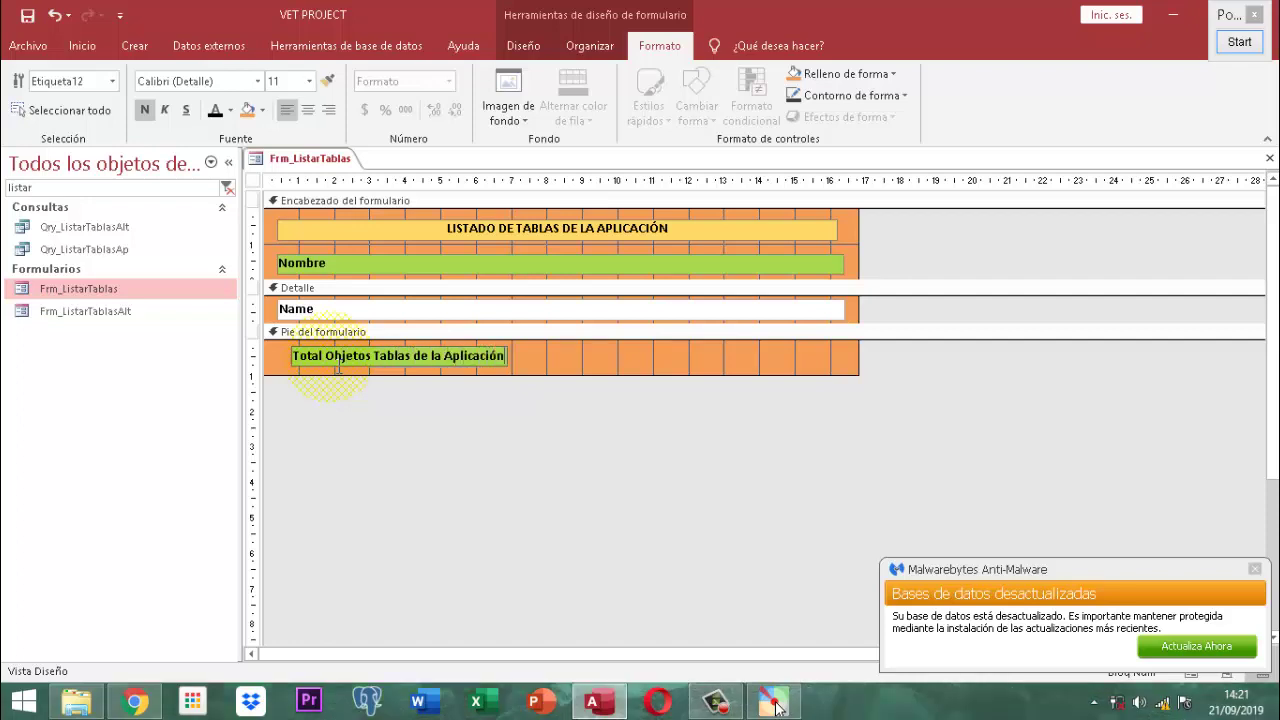
pyautogui.click(526, 403)
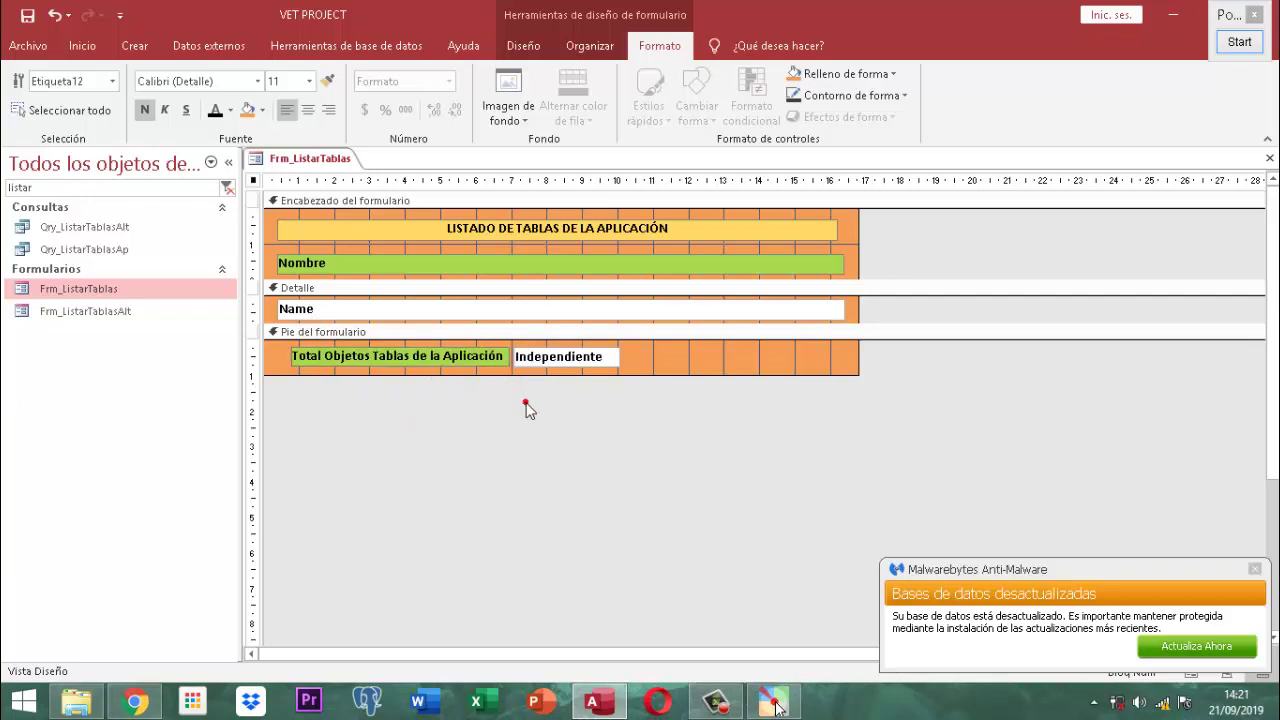
# Set the control source of the footer text box to the expression =Cuenta(*).
pyautogui.click(597, 360)
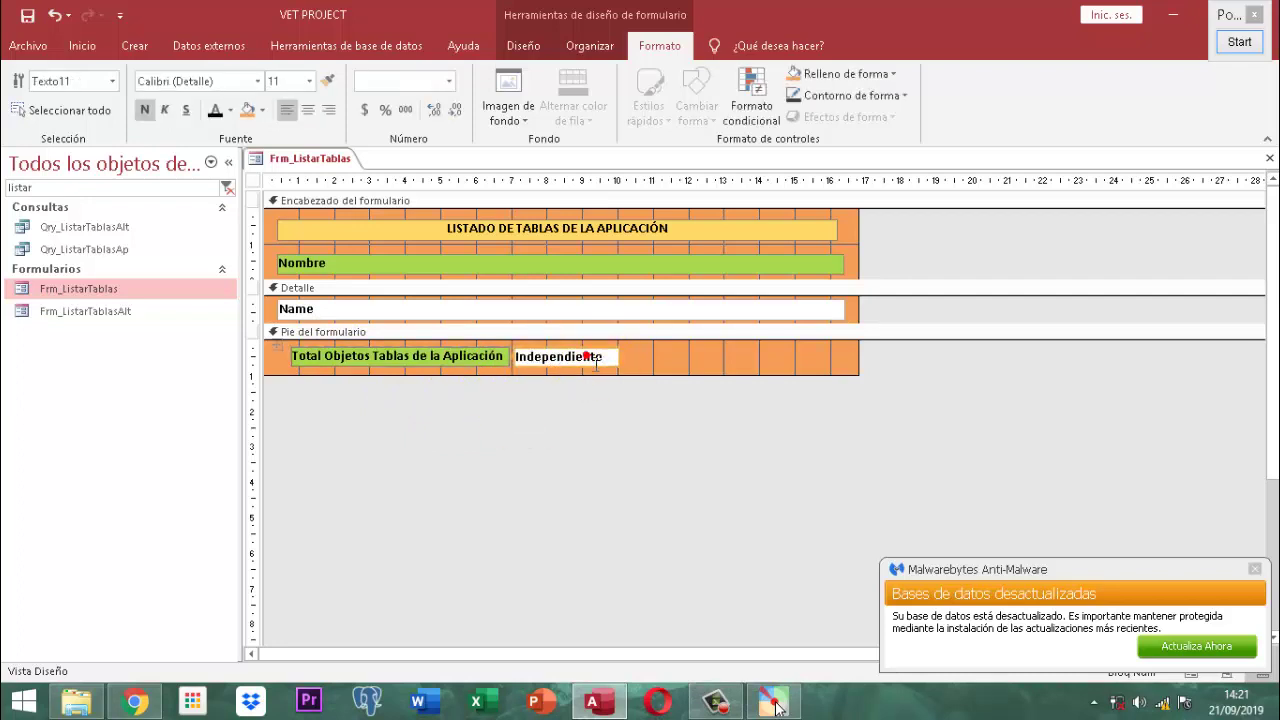
pyautogui.click(522, 46)
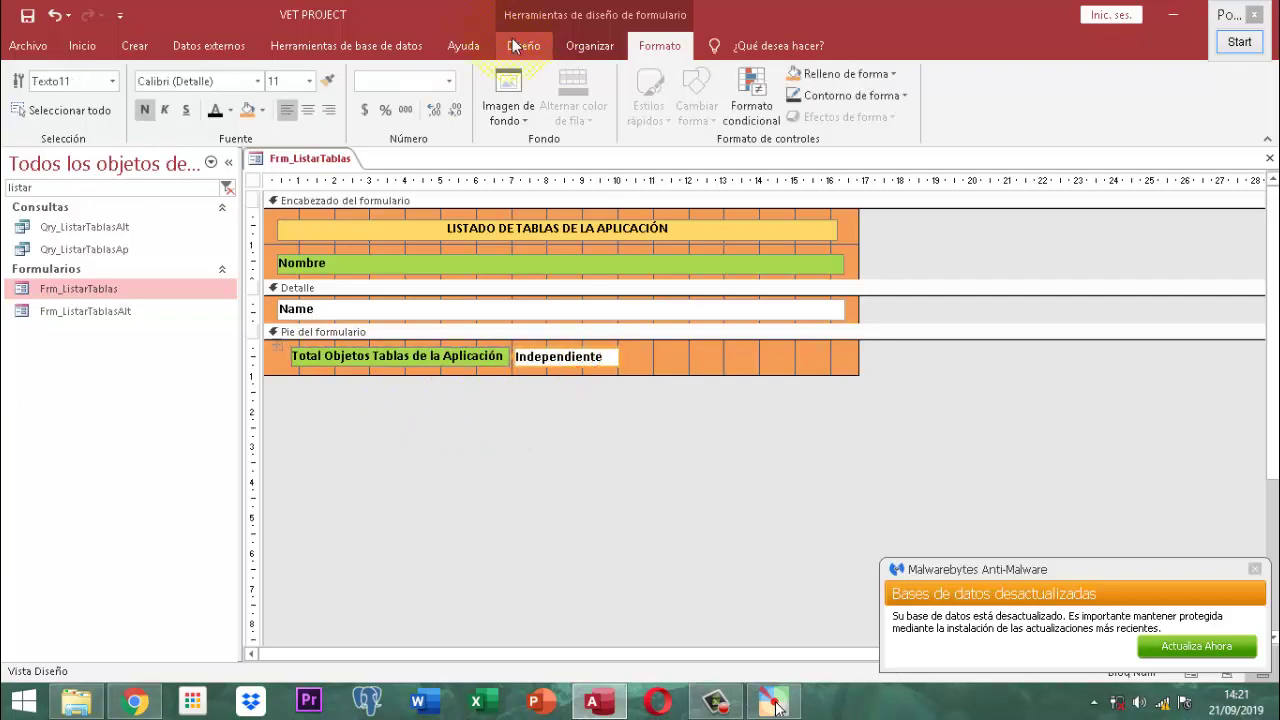
pyautogui.click(900, 100)
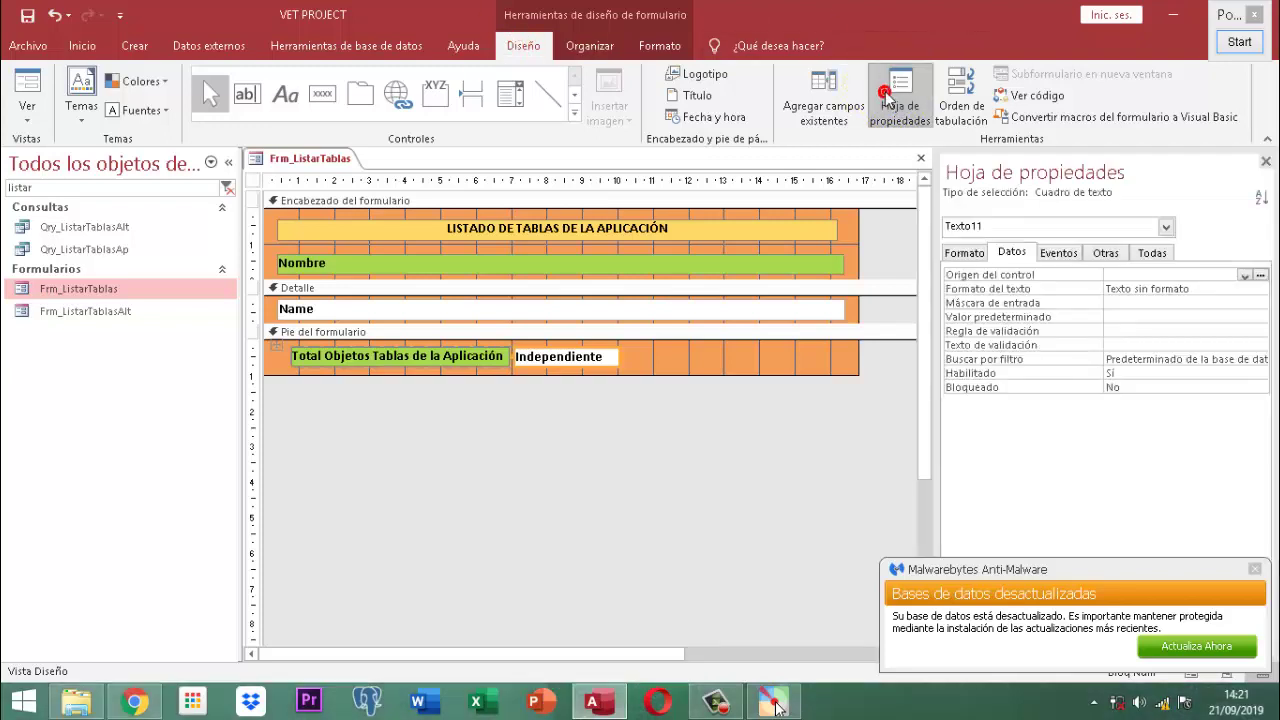
pyautogui.click(1012, 256)
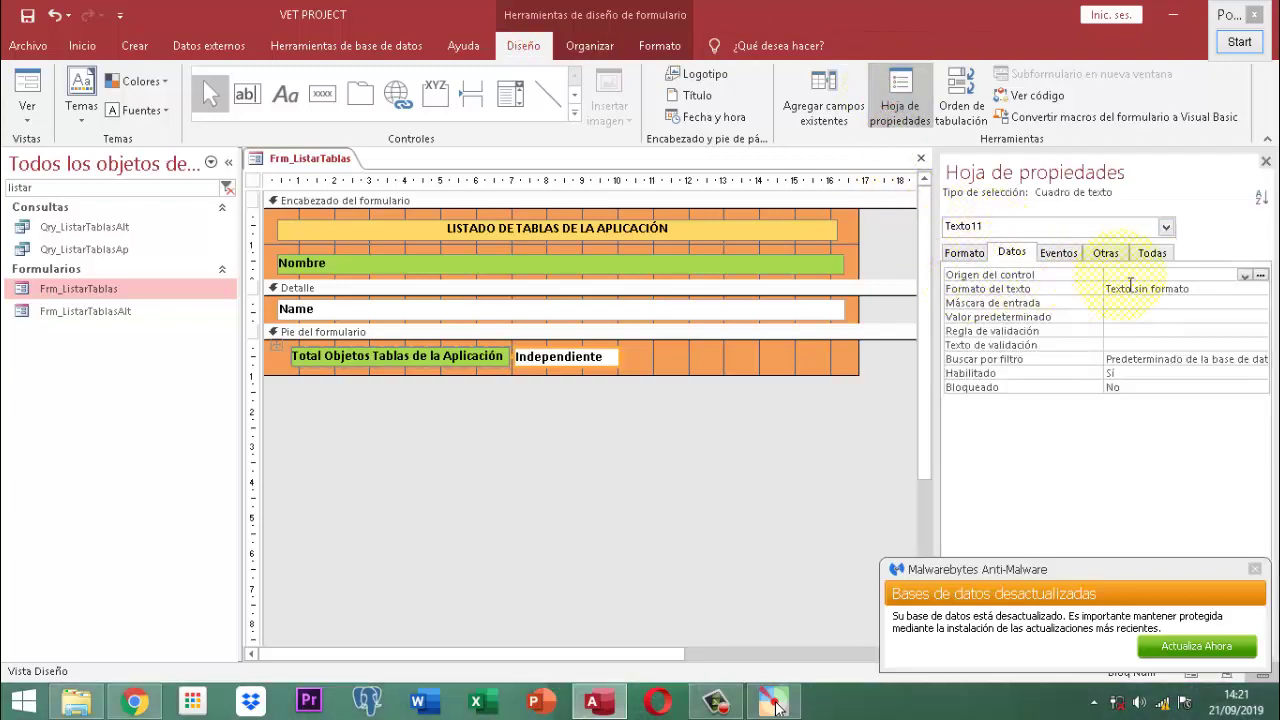
pyautogui.click(1260, 276)
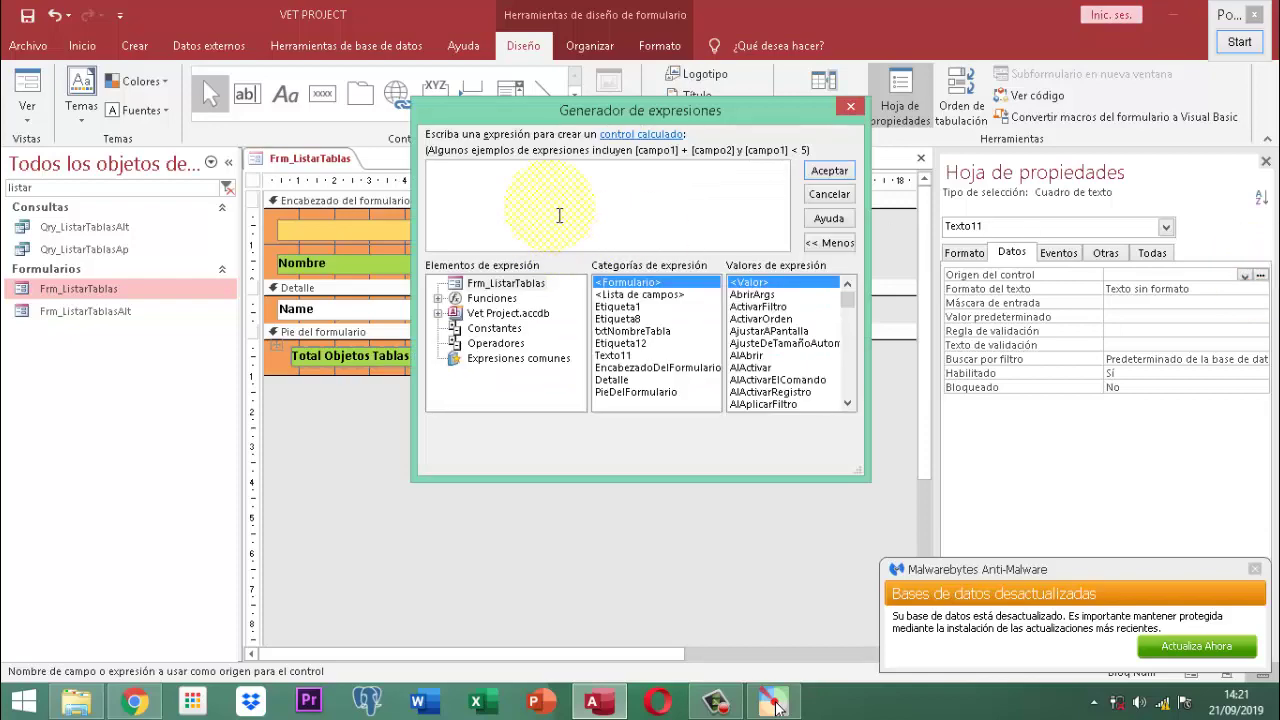
pyautogui.write('=cue')
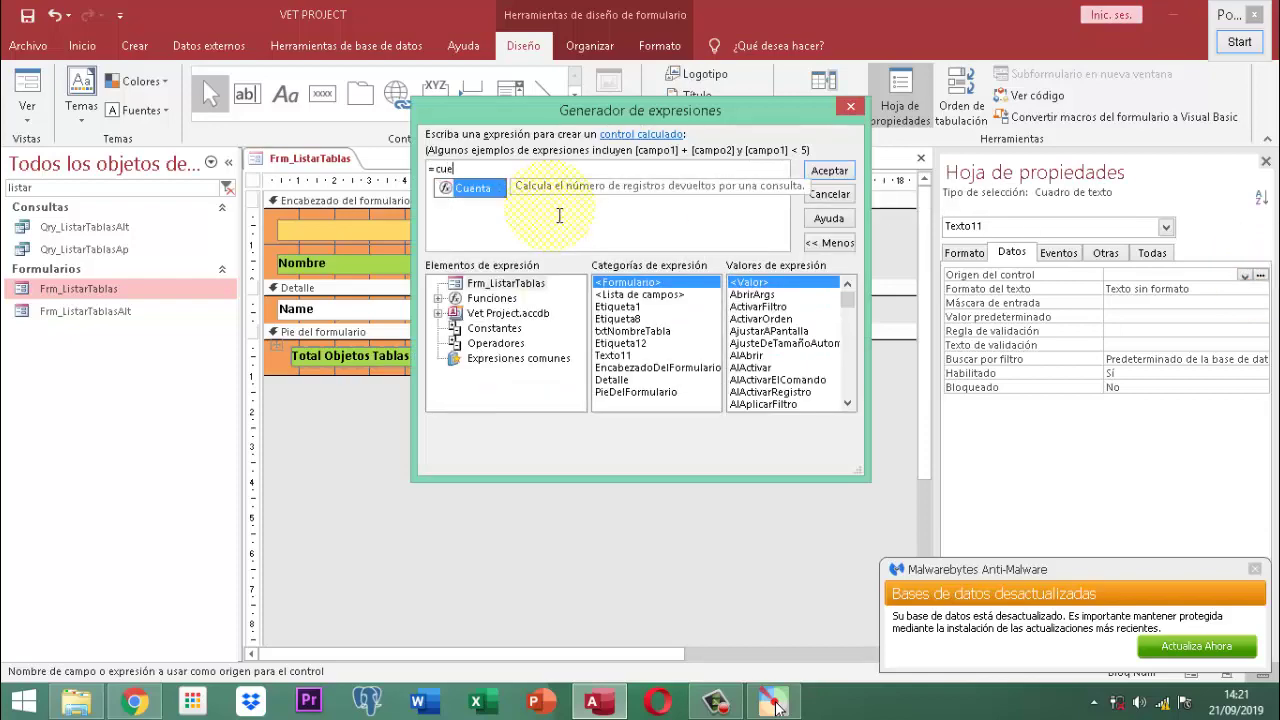
pyautogui.write('nt')
pyautogui.press('Tab')
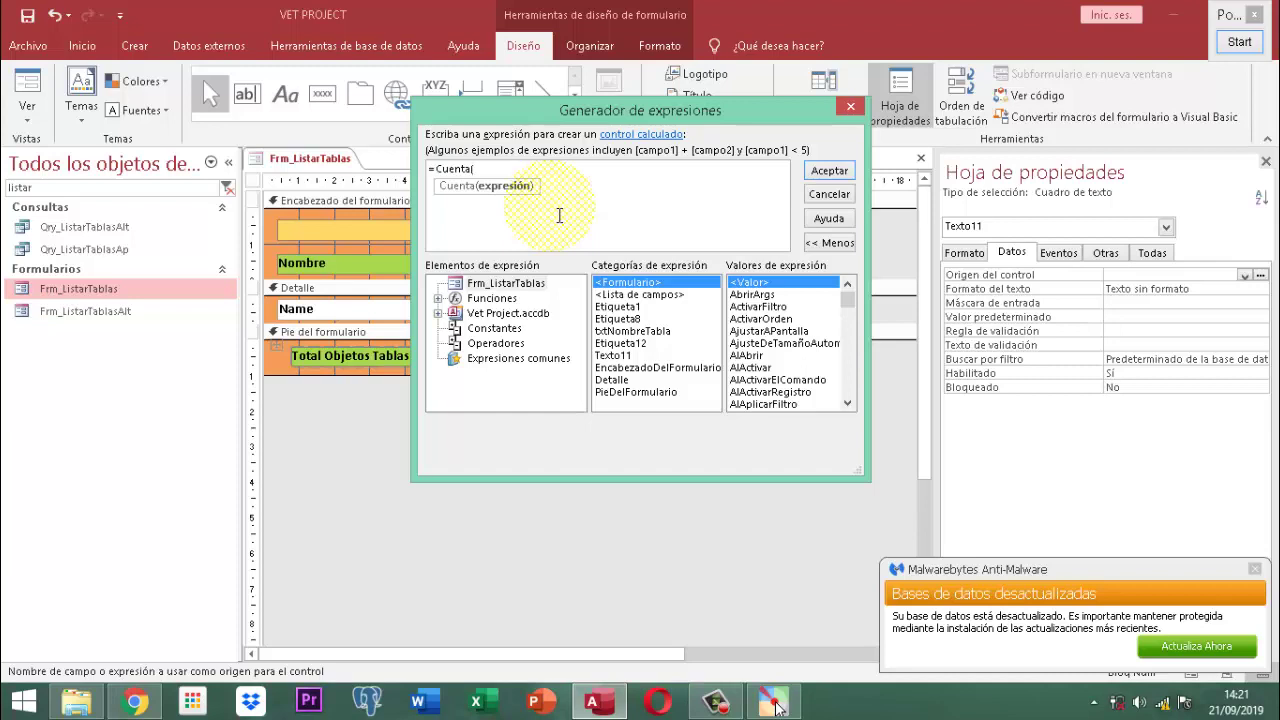
pyautogui.write('*')
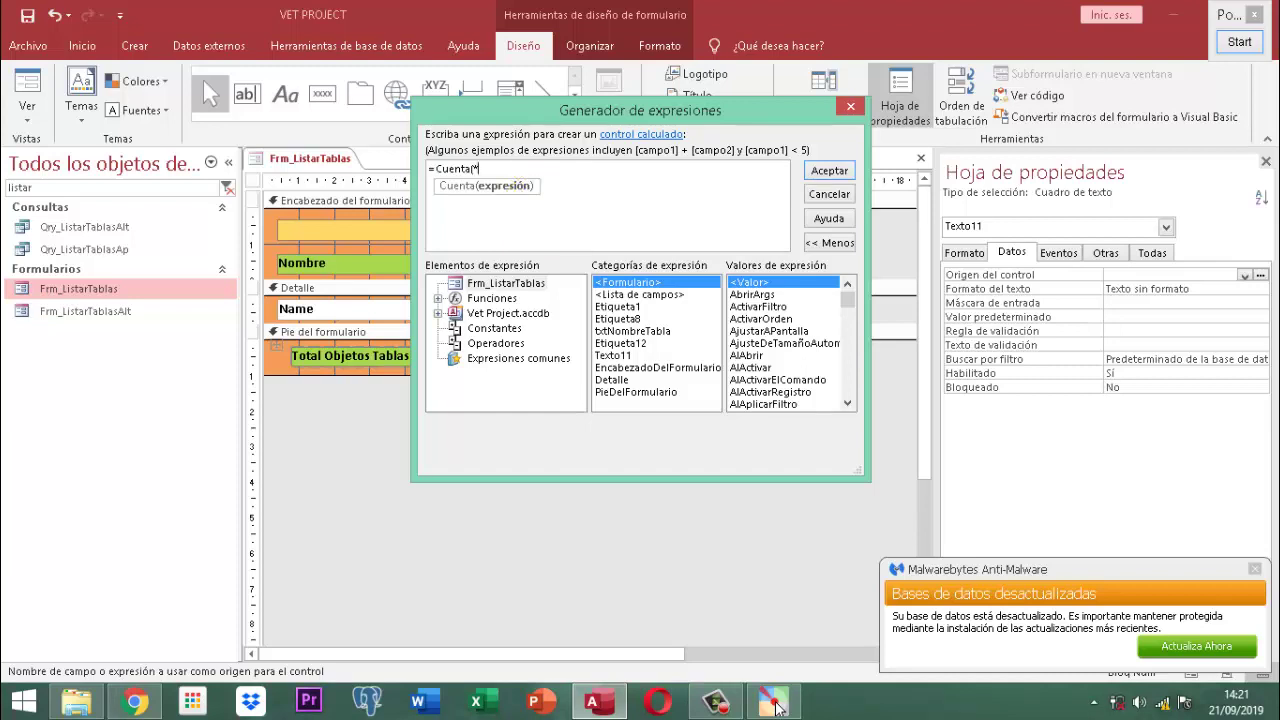
pyautogui.write(')')
pyautogui.click(559, 216)
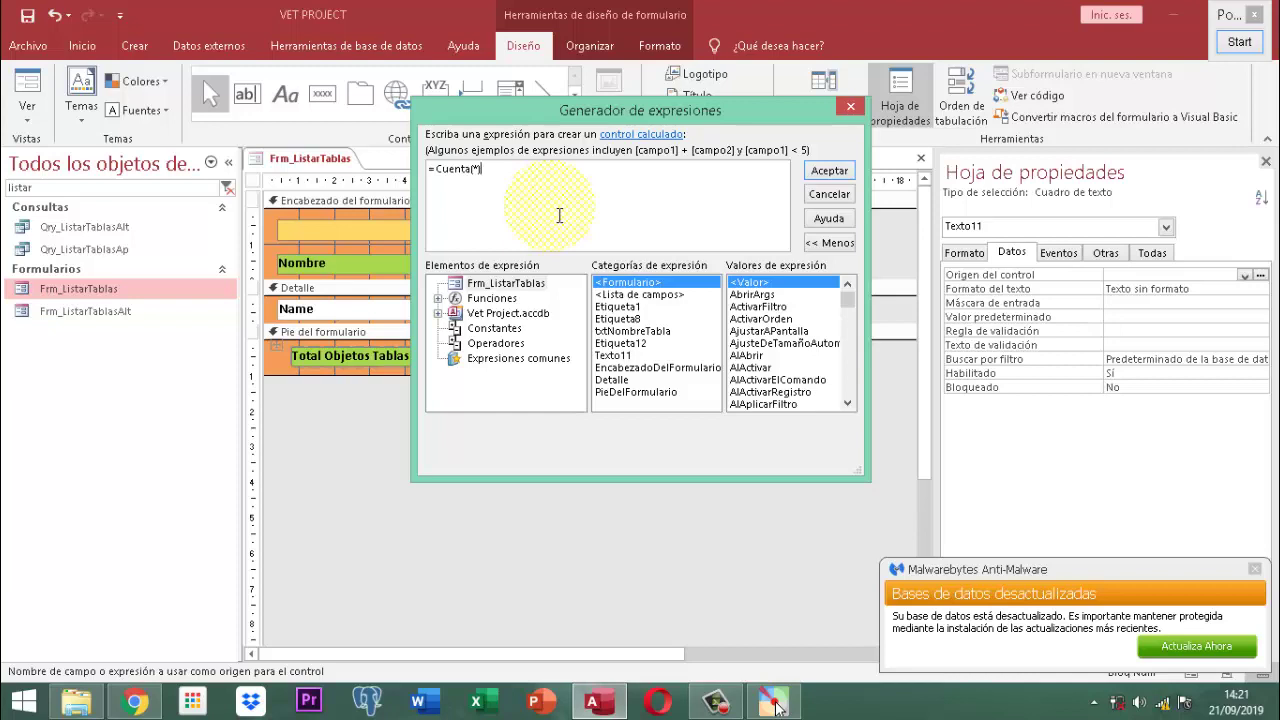
pyautogui.click(830, 171)
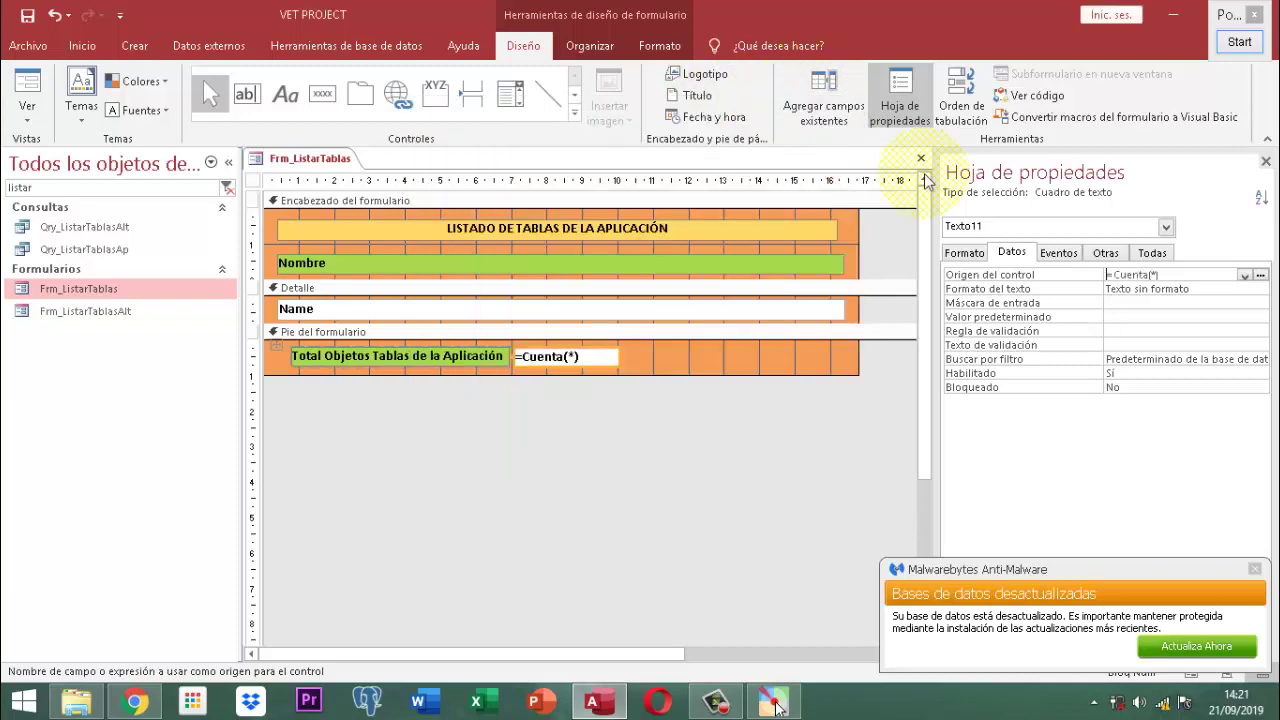
pyautogui.click(1265, 163)
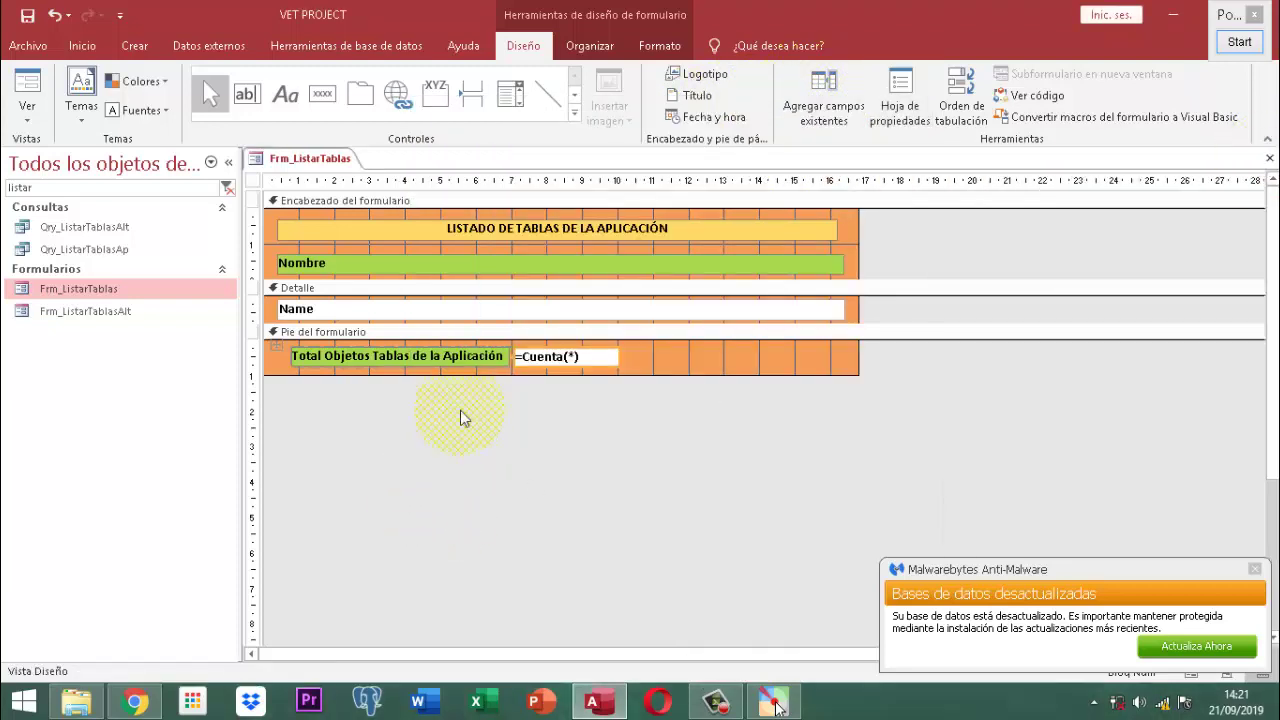
# Right-align the contents of the footer's count text box and save the Frm_ListarTablas form.
pyautogui.click(620, 420)
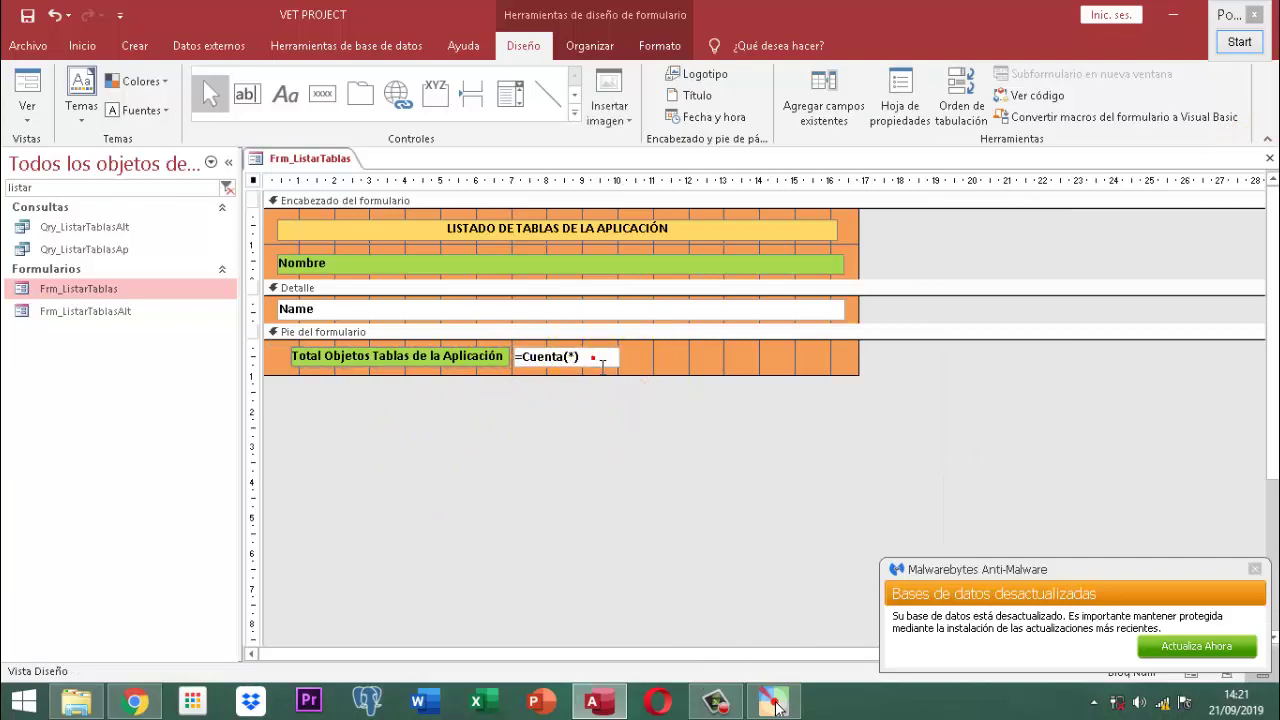
pyautogui.click(600, 358)
pyautogui.click(660, 46)
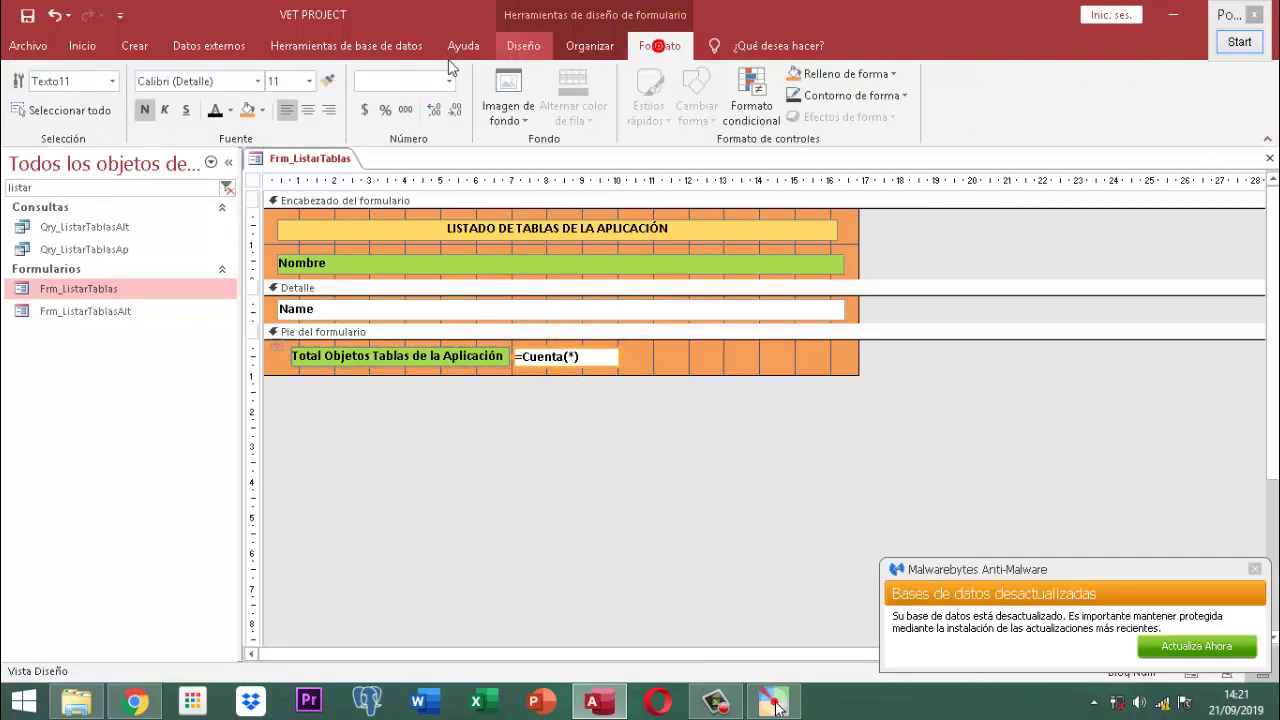
pyautogui.click(327, 111)
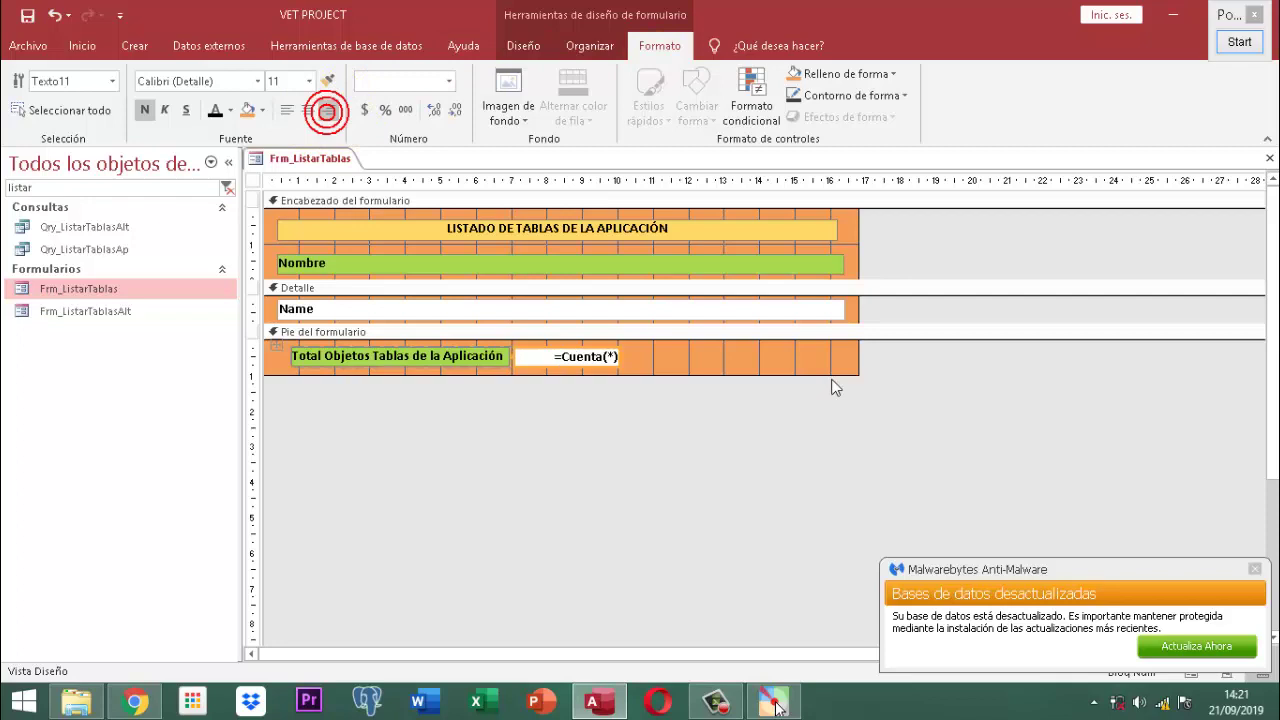
pyautogui.click(822, 456)
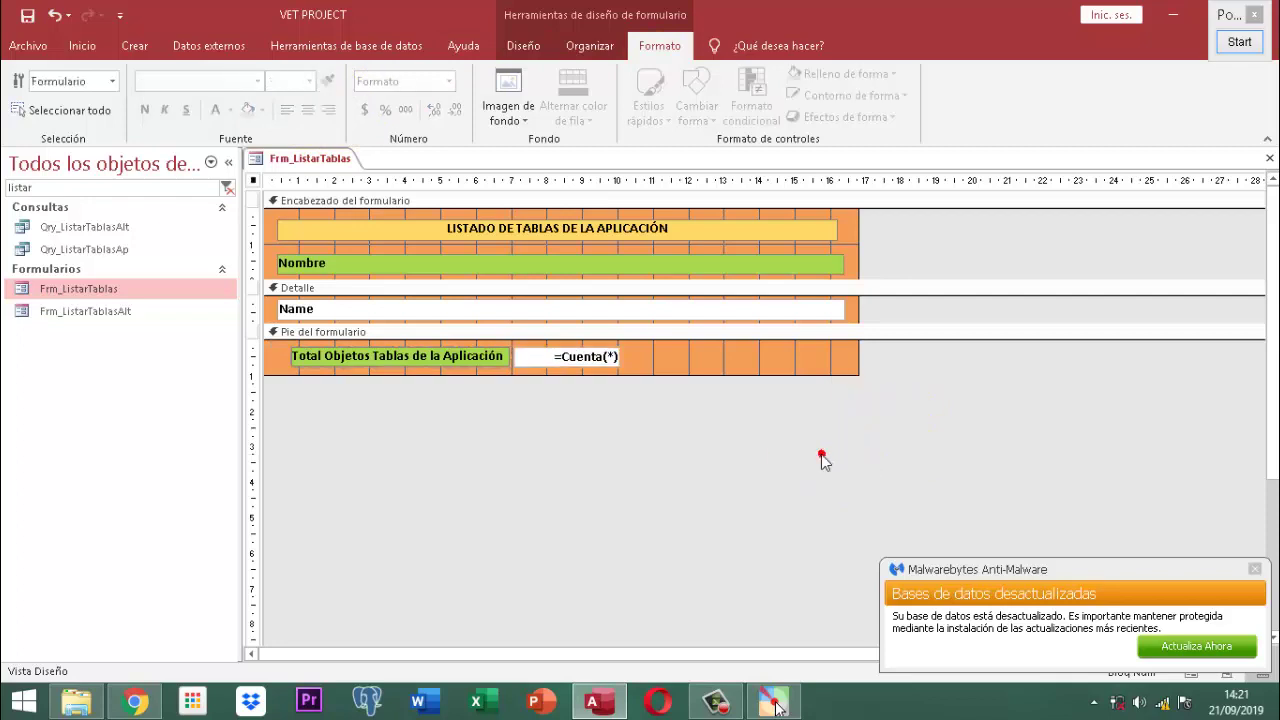
pyautogui.rightClick(305, 158)
pyautogui.click(345, 171)
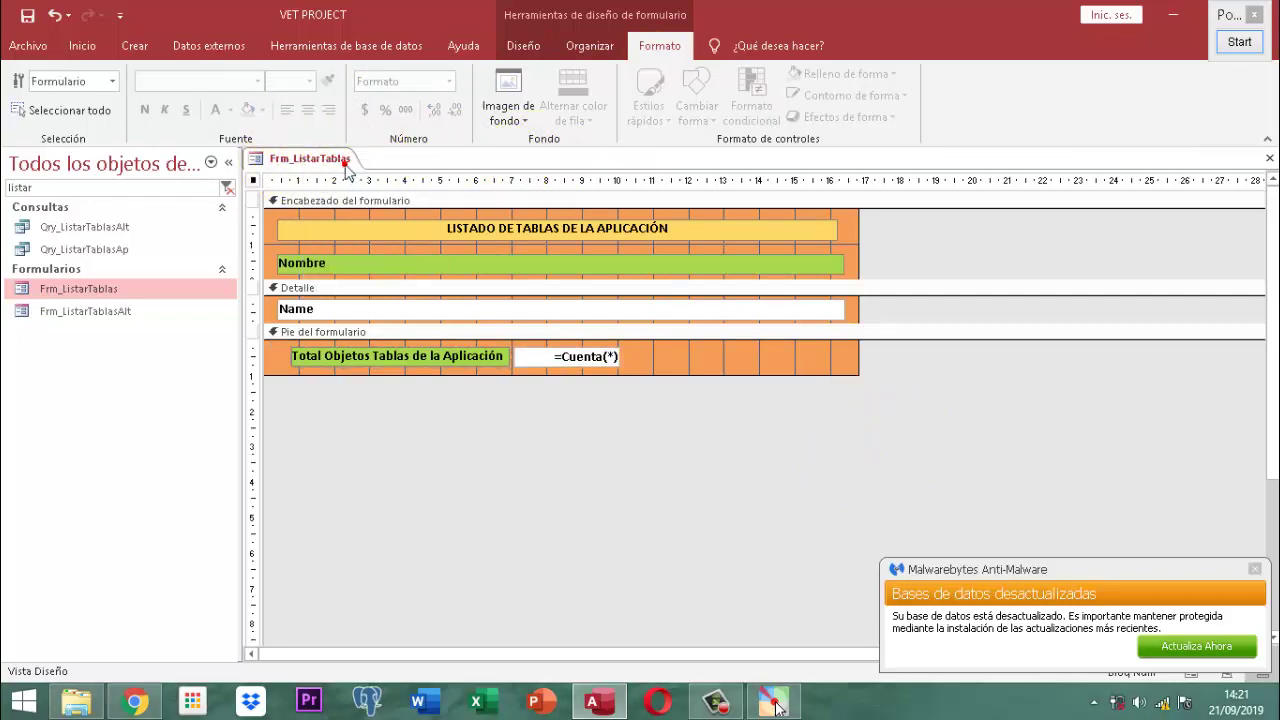
# Copy the footer label and its count text box, and open Frm_ListarTablasAlt in design view.
pyautogui.moveTo(610, 405); pyautogui.dragTo(410, 353)
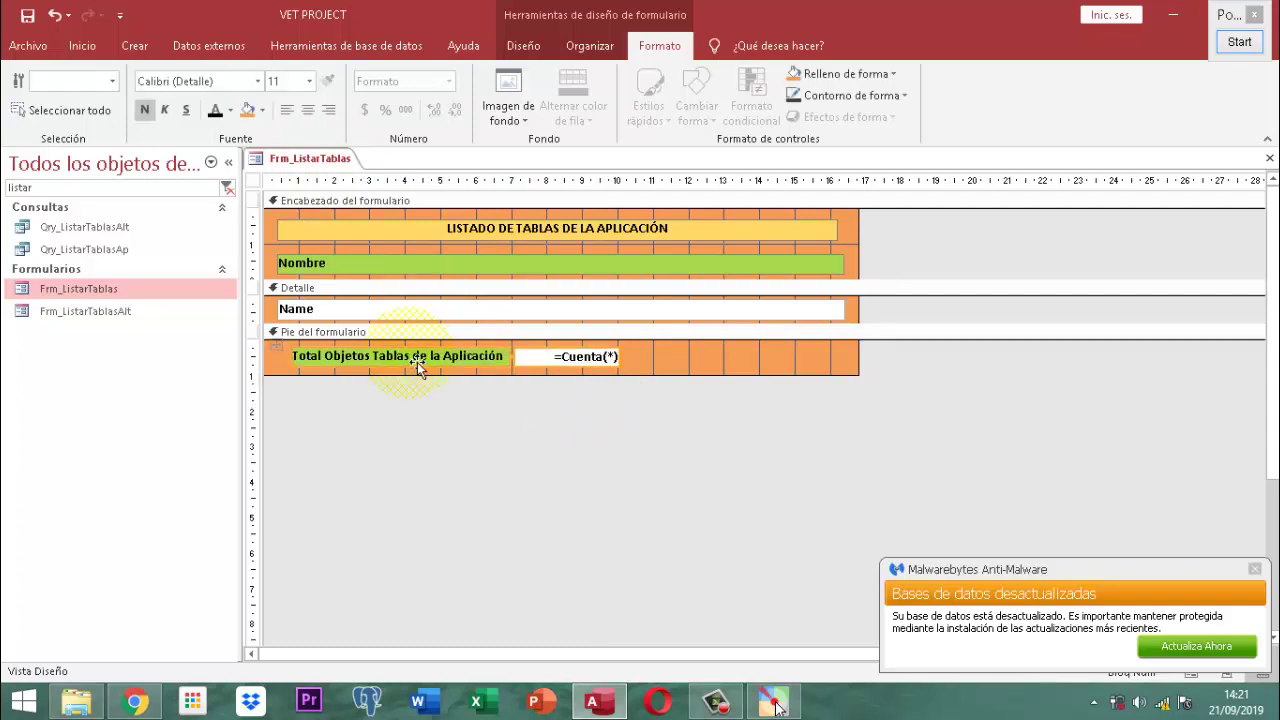
pyautogui.rightClick(103, 314)
pyautogui.click(160, 368)
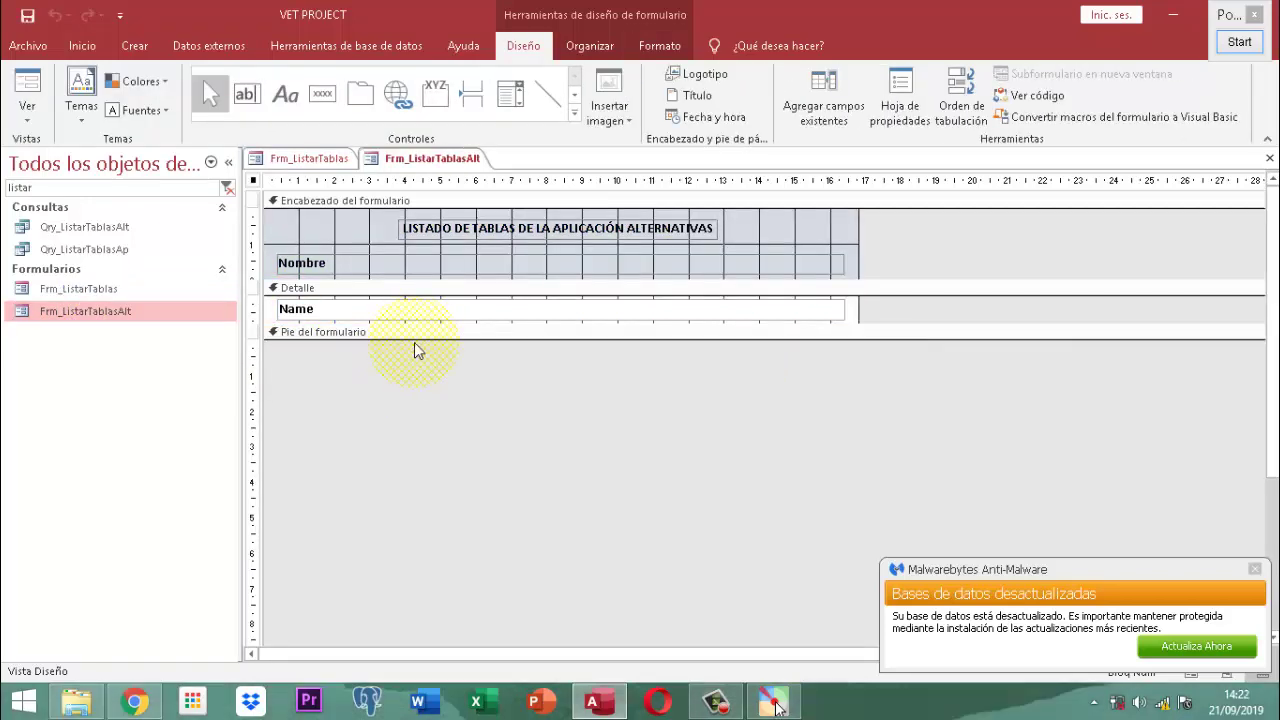
# Expand the footer section of Frm_ListarTablasAlt and paste the total label and count text box there, slightly inset from the section's edges.
pyautogui.moveTo(414, 340); pyautogui.dragTo(423, 377)
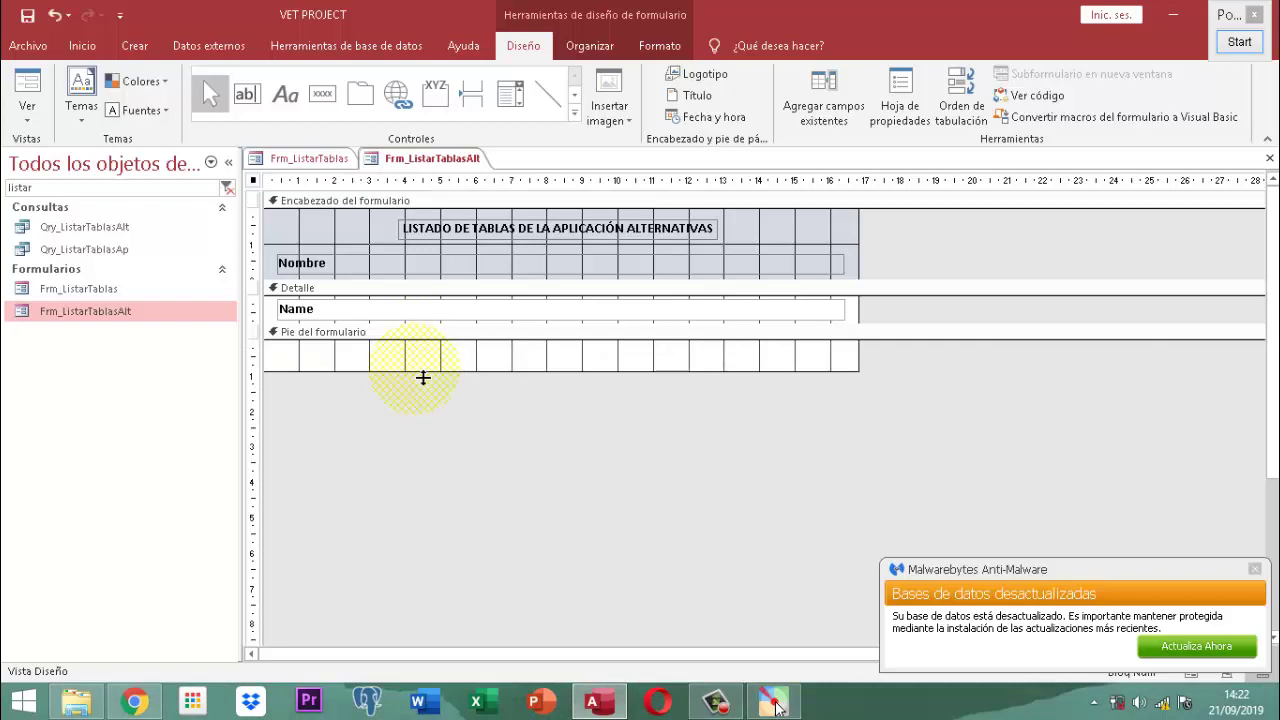
pyautogui.click(408, 334)
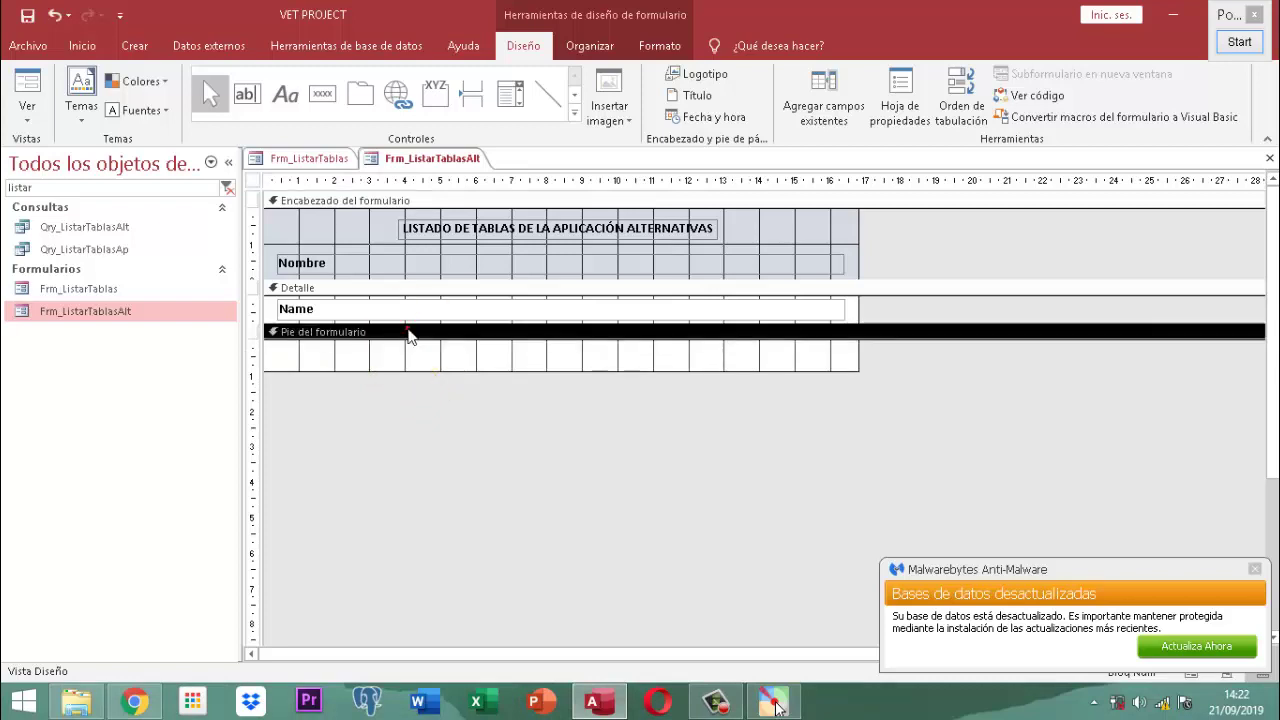
pyautogui.hotkey('ctrl', 'v')
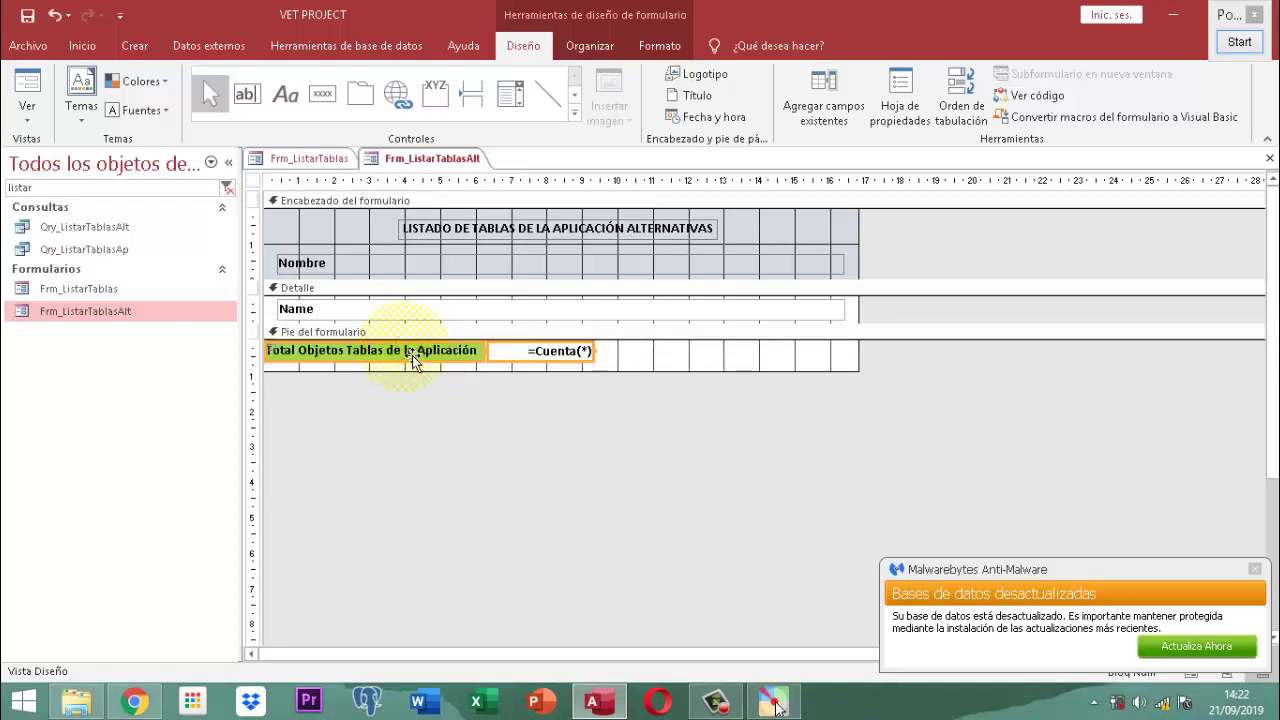
pyautogui.click(412, 355)
pyautogui.moveTo(412, 355); pyautogui.dragTo(412, 357)
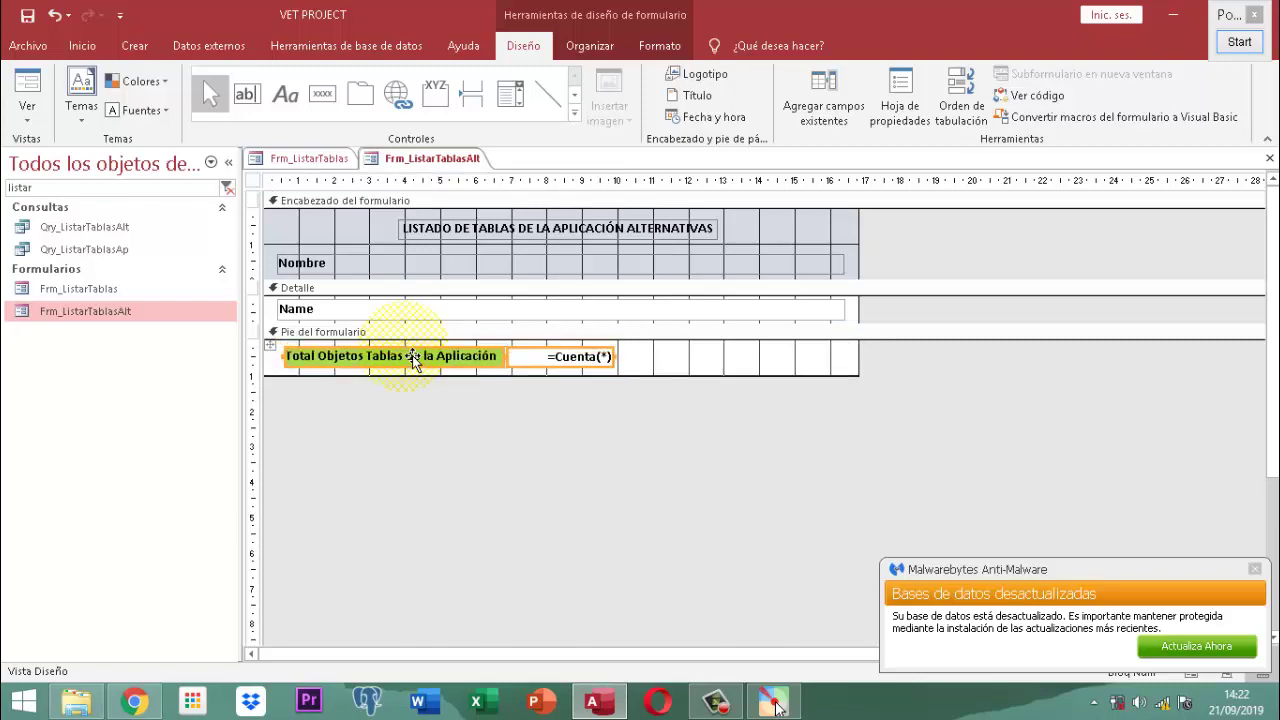
pyautogui.click(457, 417)
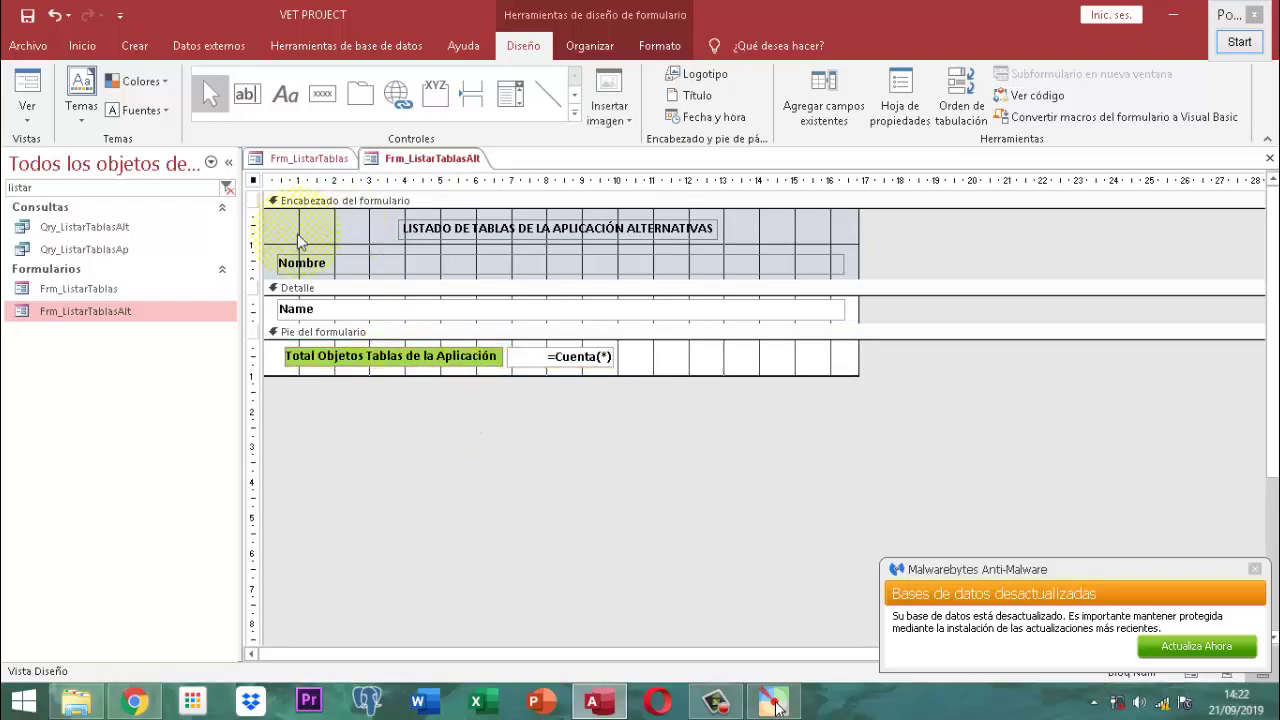
# Set the background of the header, detail and footer sections of Frm_ListarTablasAlt to the same orange as in Frm_ListarTablas.
pyautogui.click(318, 159)
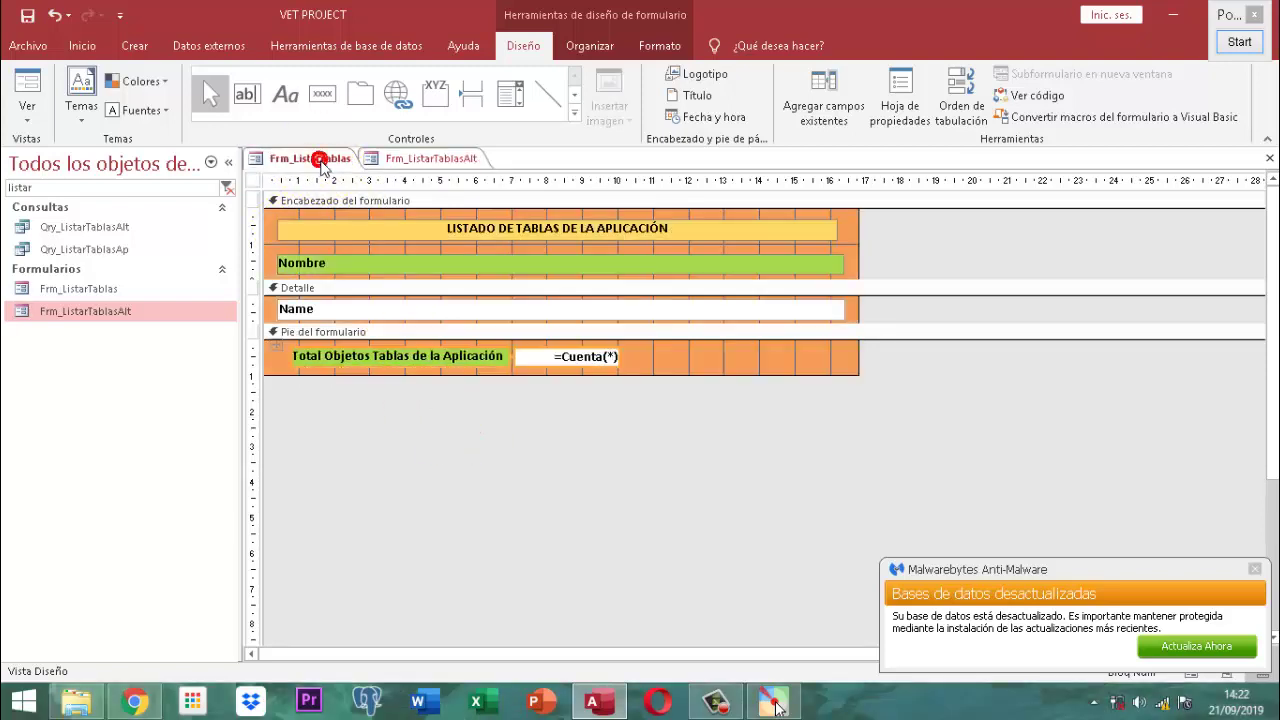
pyautogui.click(415, 159)
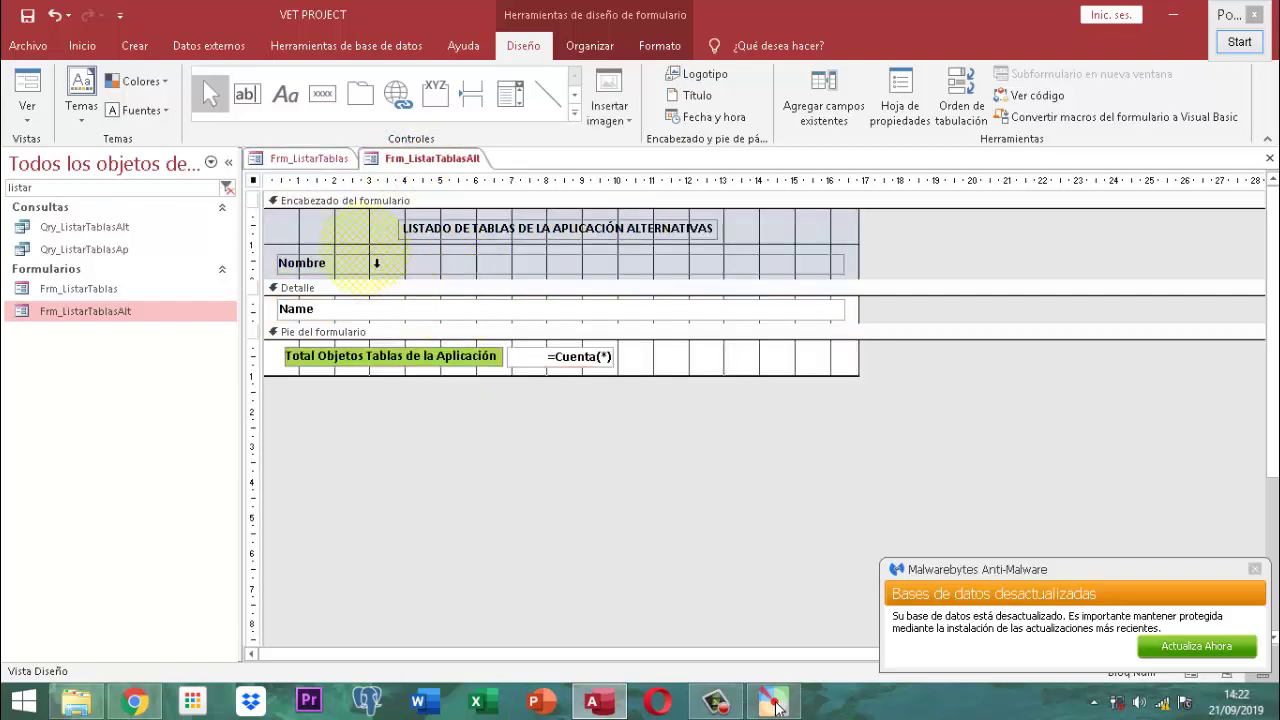
pyautogui.click(372, 258)
pyautogui.click(660, 46)
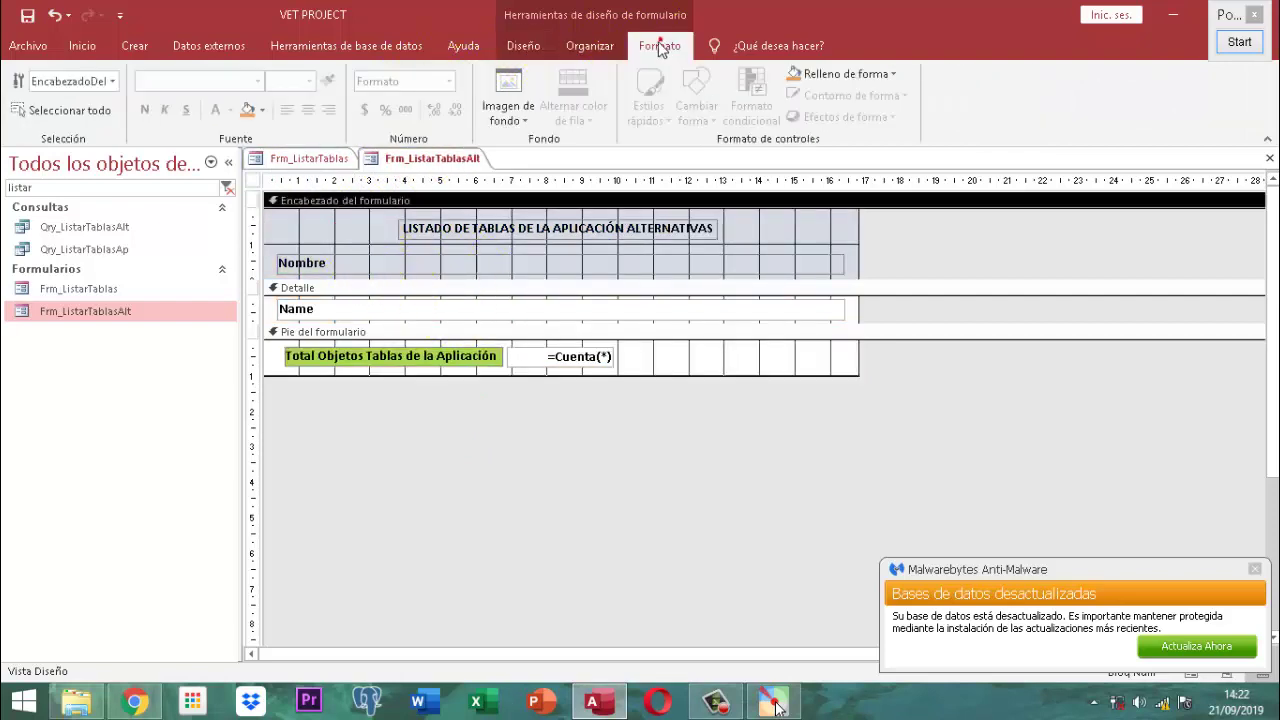
pyautogui.click(251, 114)
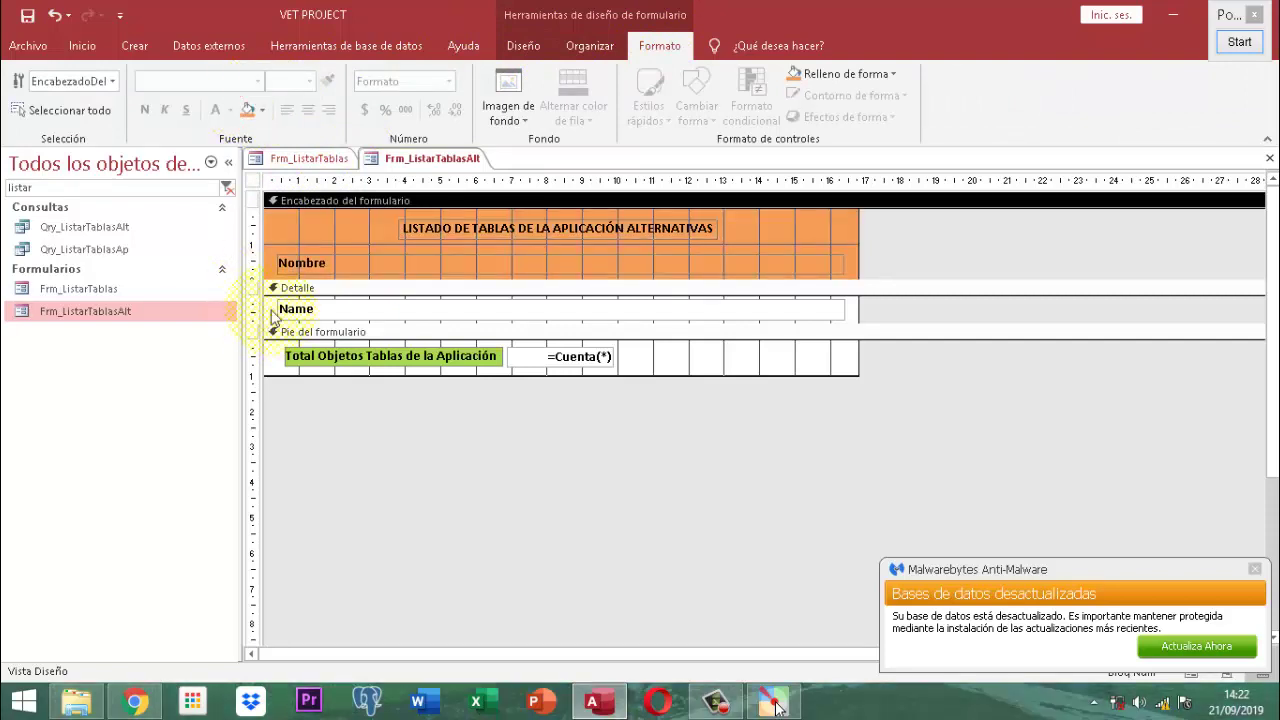
pyautogui.click(273, 314)
pyautogui.click(248, 112)
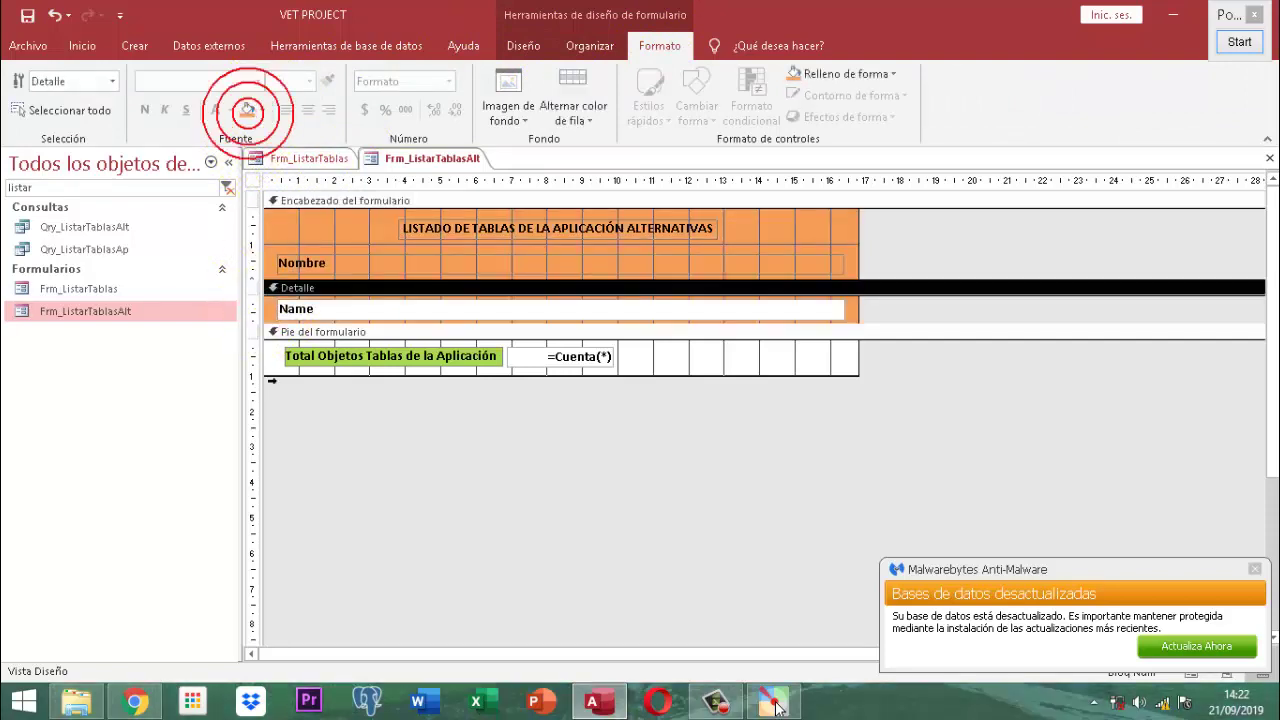
pyautogui.click(271, 358)
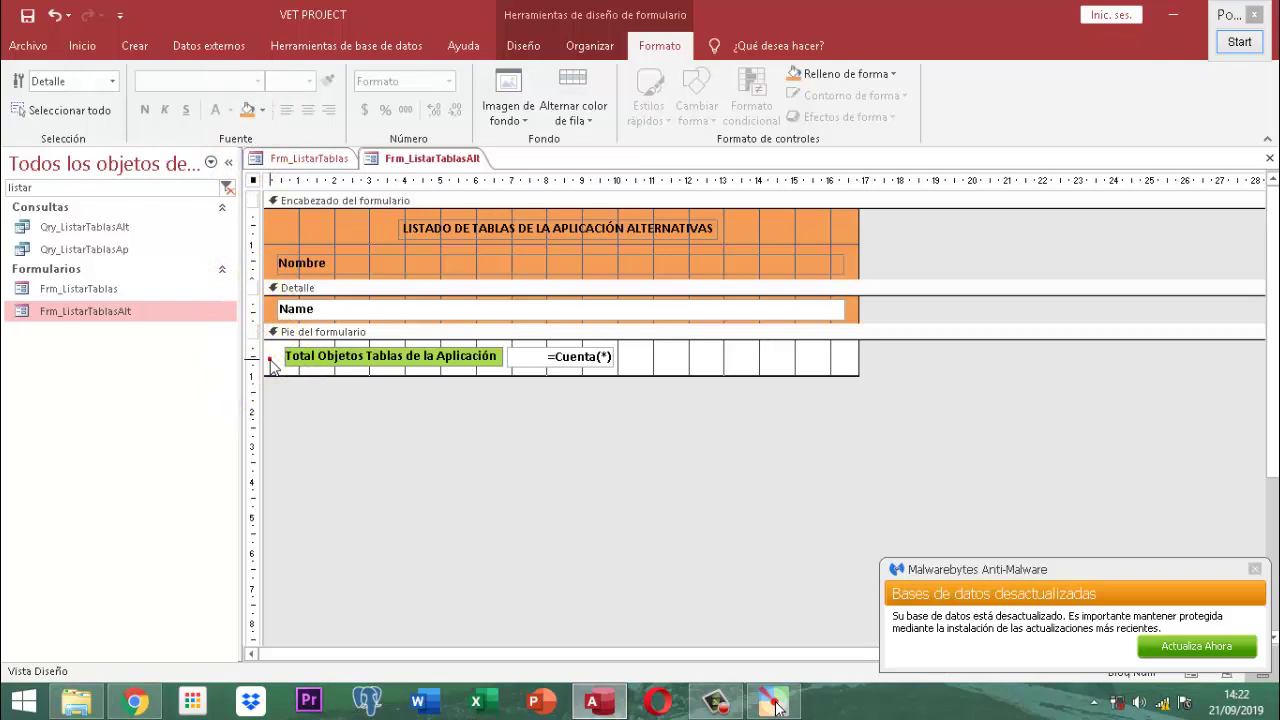
pyautogui.click(243, 112)
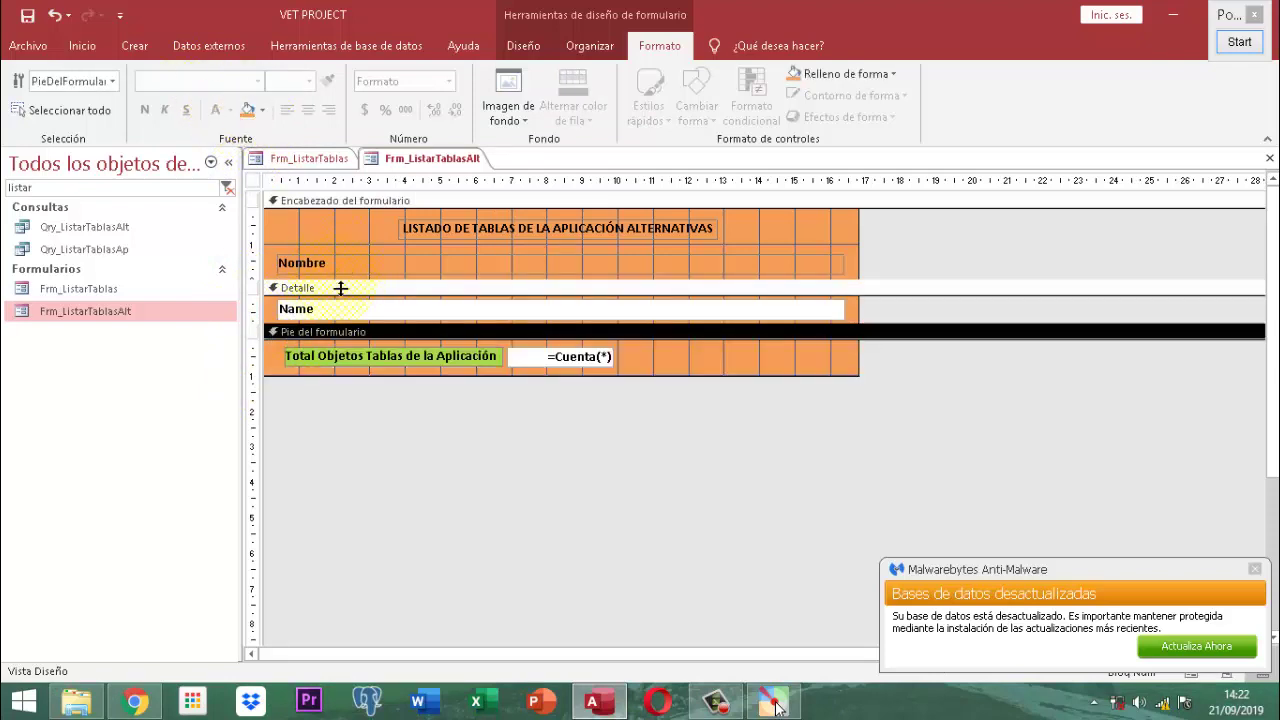
# Open the fill colour choices for the Nombre header label in Frm_ListarTablasAlt.
pyautogui.click(366, 266)
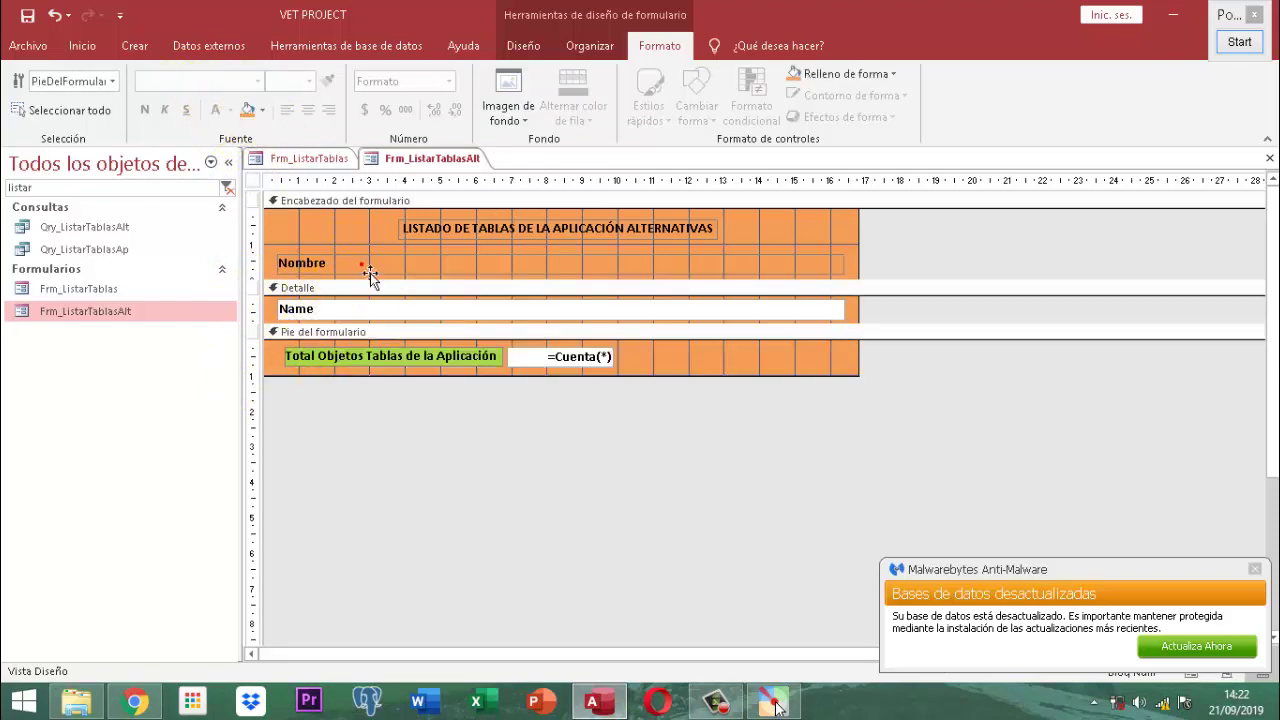
pyautogui.click(265, 110)
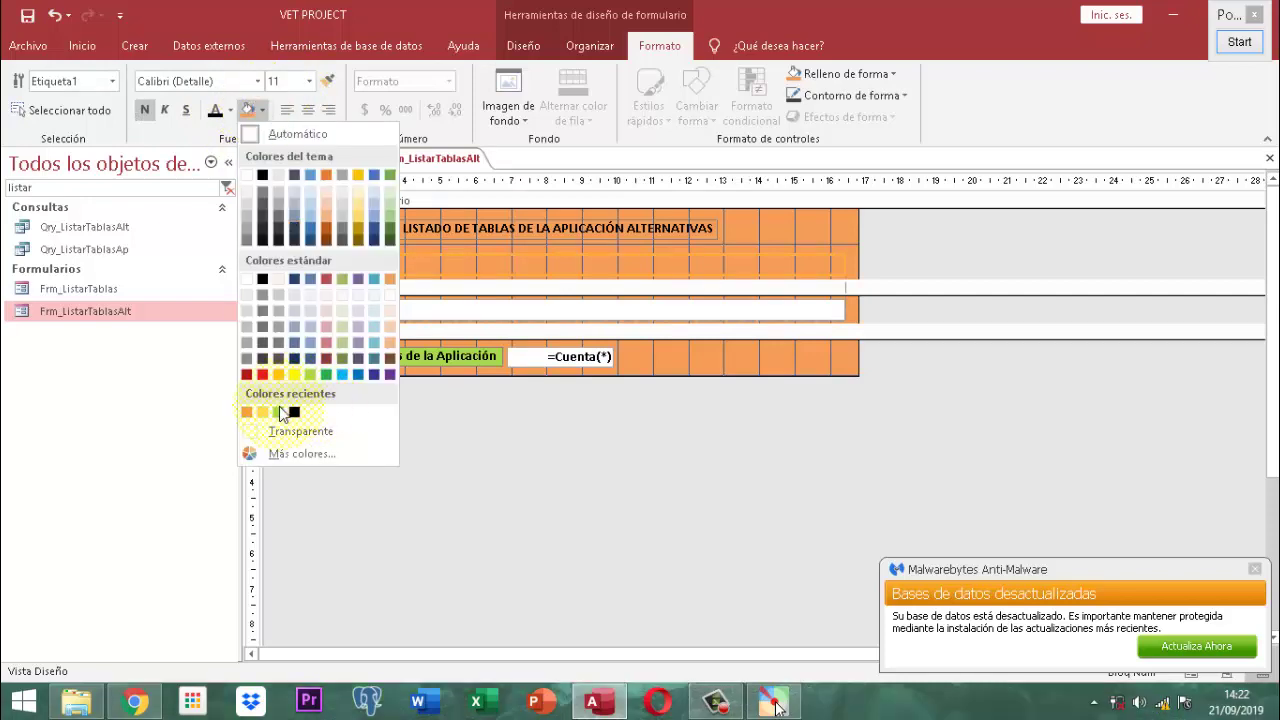